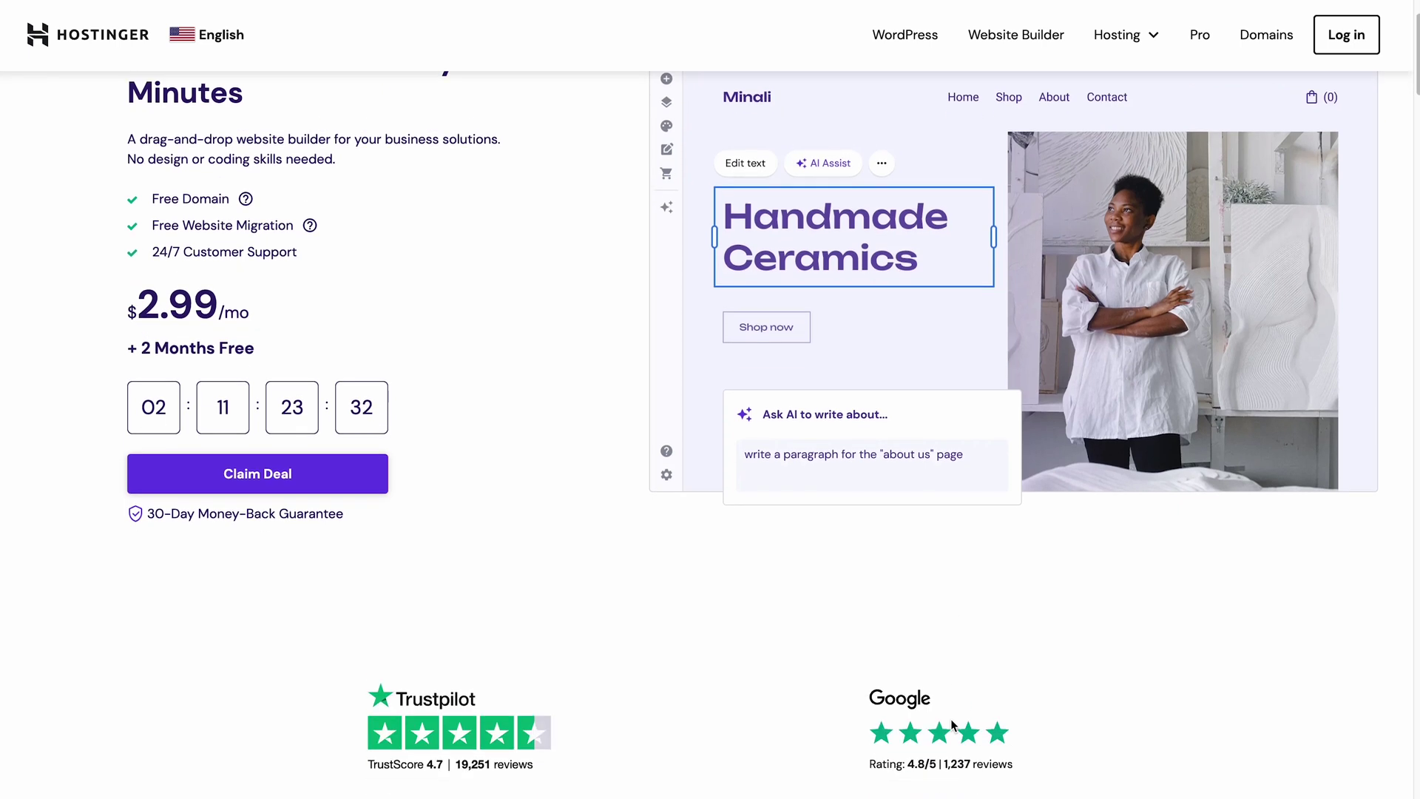
scroll(951, 723, down, 5)
scroll(951, 723, down, 4)
scroll(950, 724, down, 5)
scroll(950, 724, down, 4)
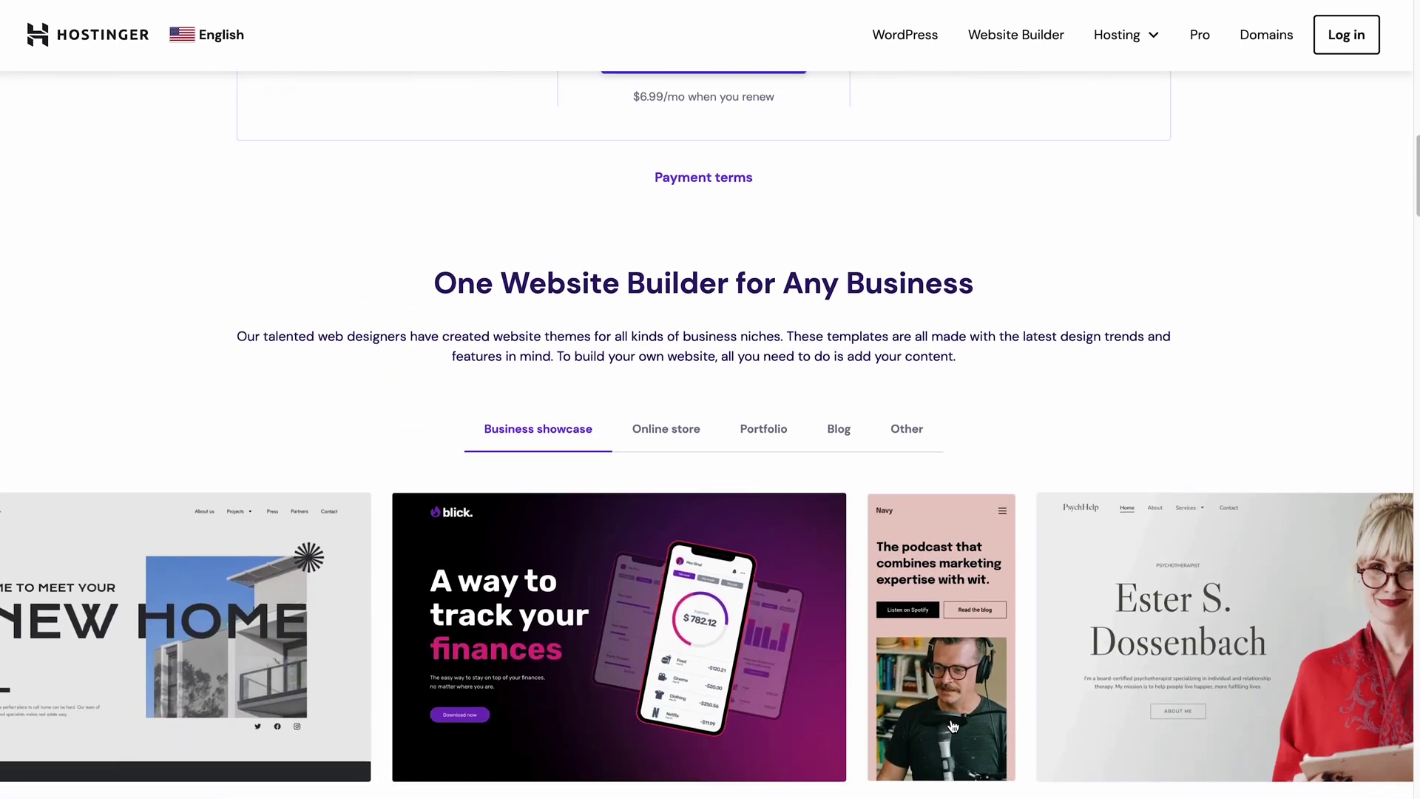
scroll(950, 724, down, 2)
scroll(953, 727, down, 4)
scroll(951, 725, down, 3)
scroll(953, 726, down, 3)
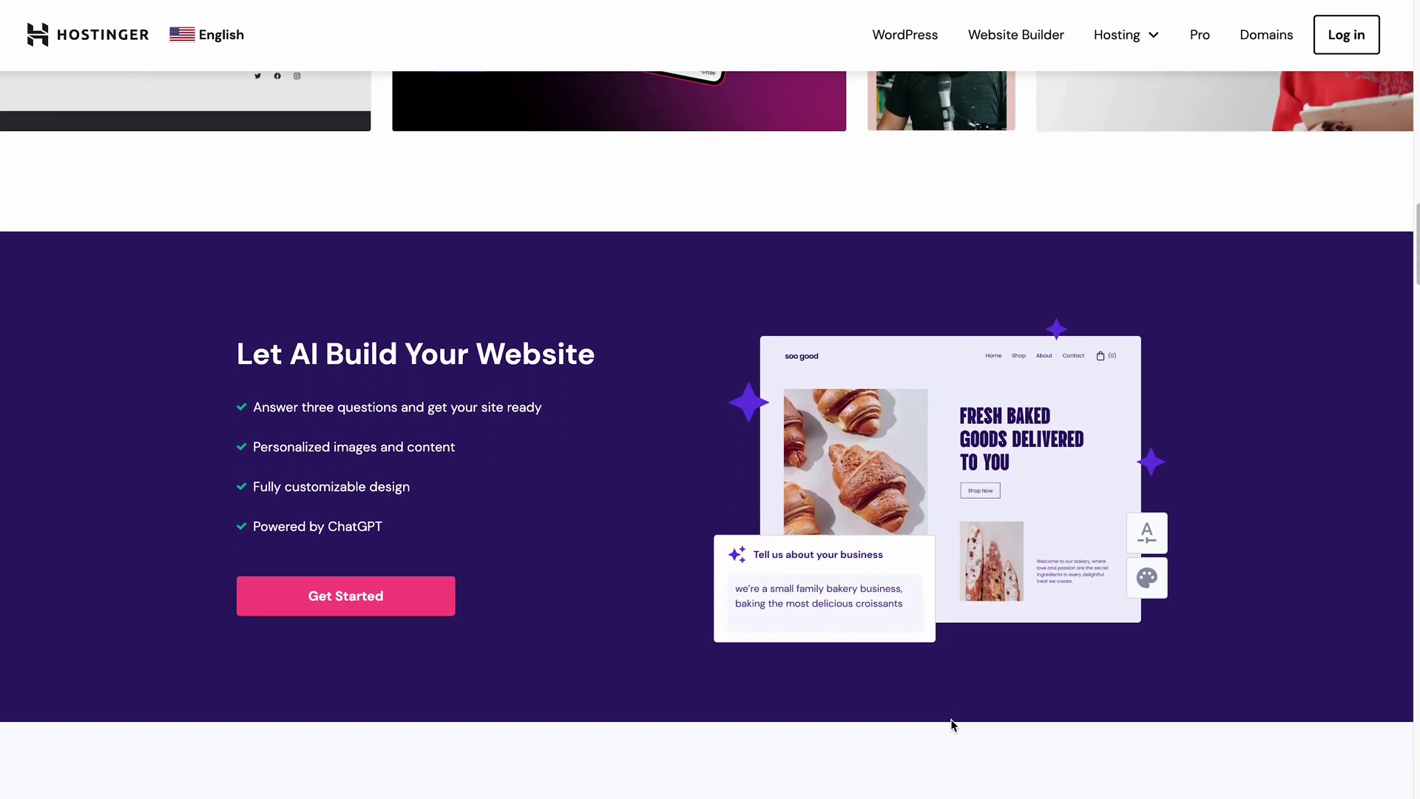
scroll(952, 725, down, 4)
scroll(950, 724, down, 3)
scroll(951, 725, down, 4)
scroll(950, 725, down, 4)
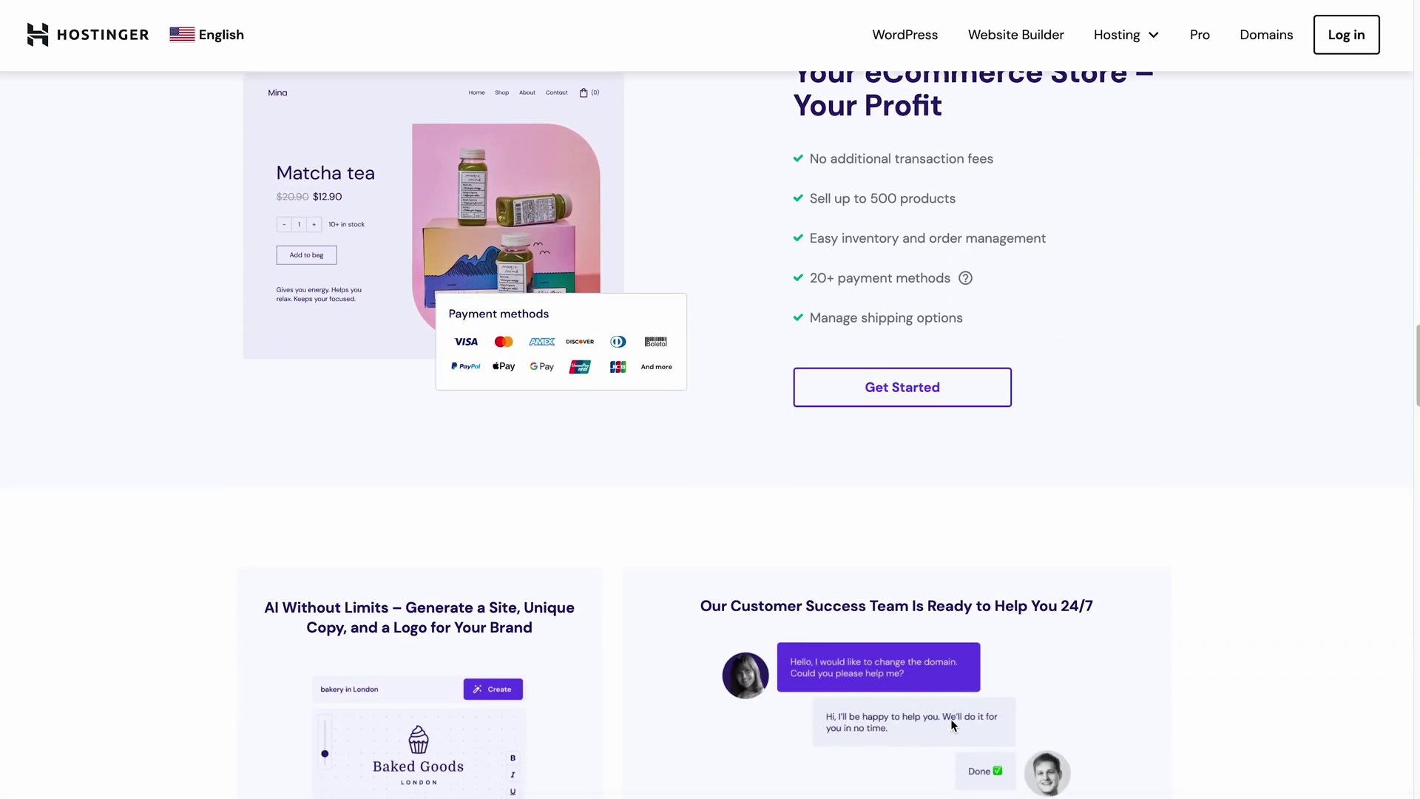
scroll(951, 725, down, 2)
scroll(951, 718, down, 4)
scroll(951, 718, down, 3)
scroll(950, 718, down, 5)
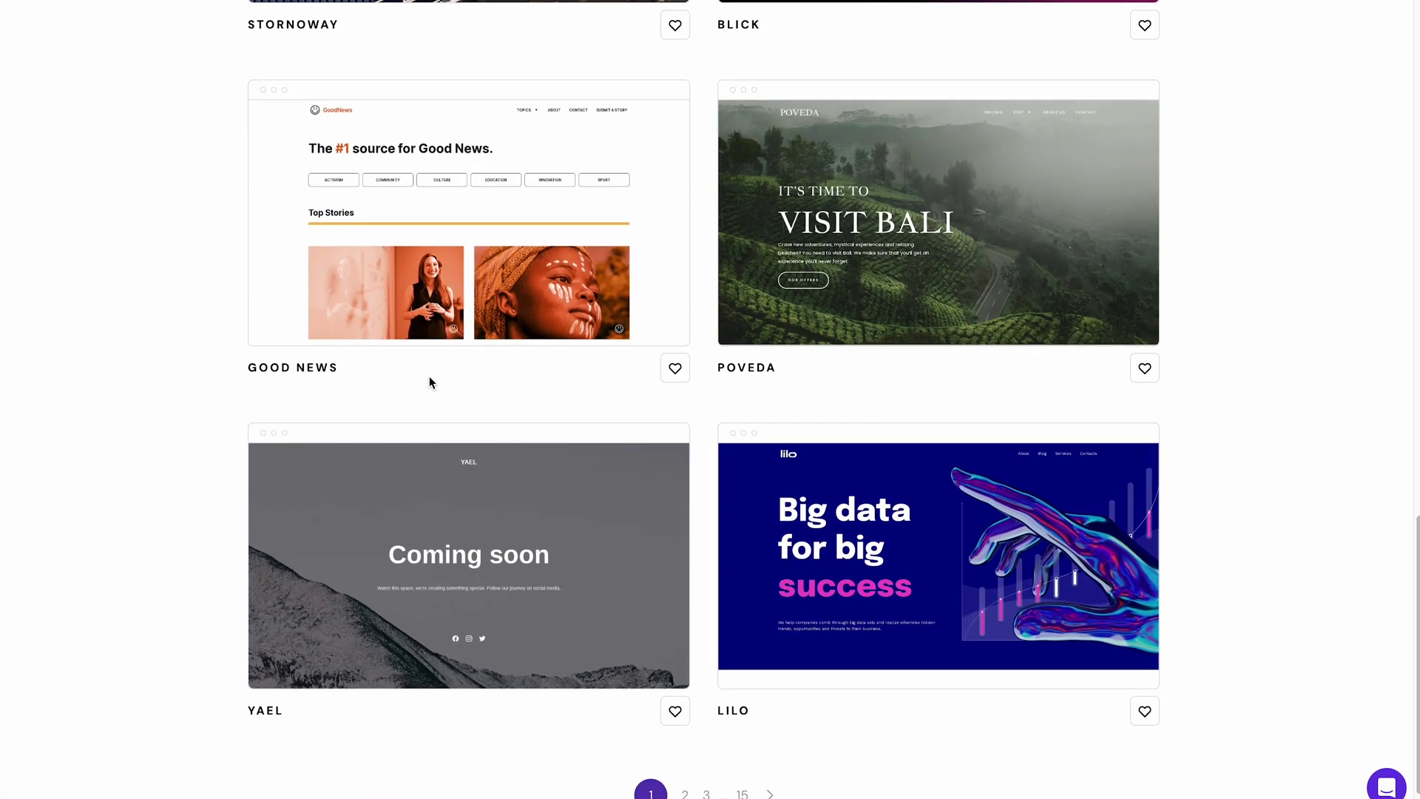
Start a site from the Yael template and step through Blog page SEO to the search preview
mouse_move(468, 555)
click(466, 543)
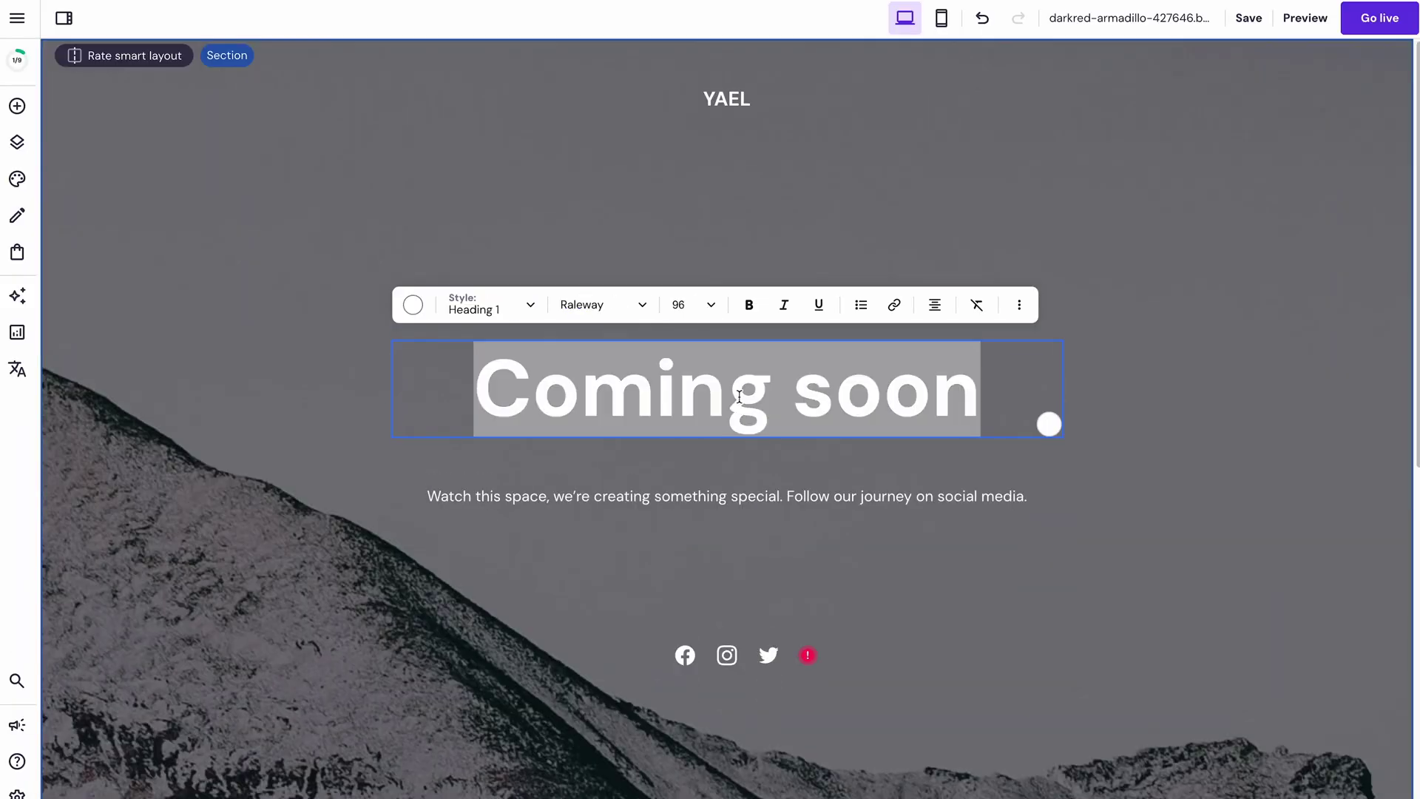
text(My new websi)
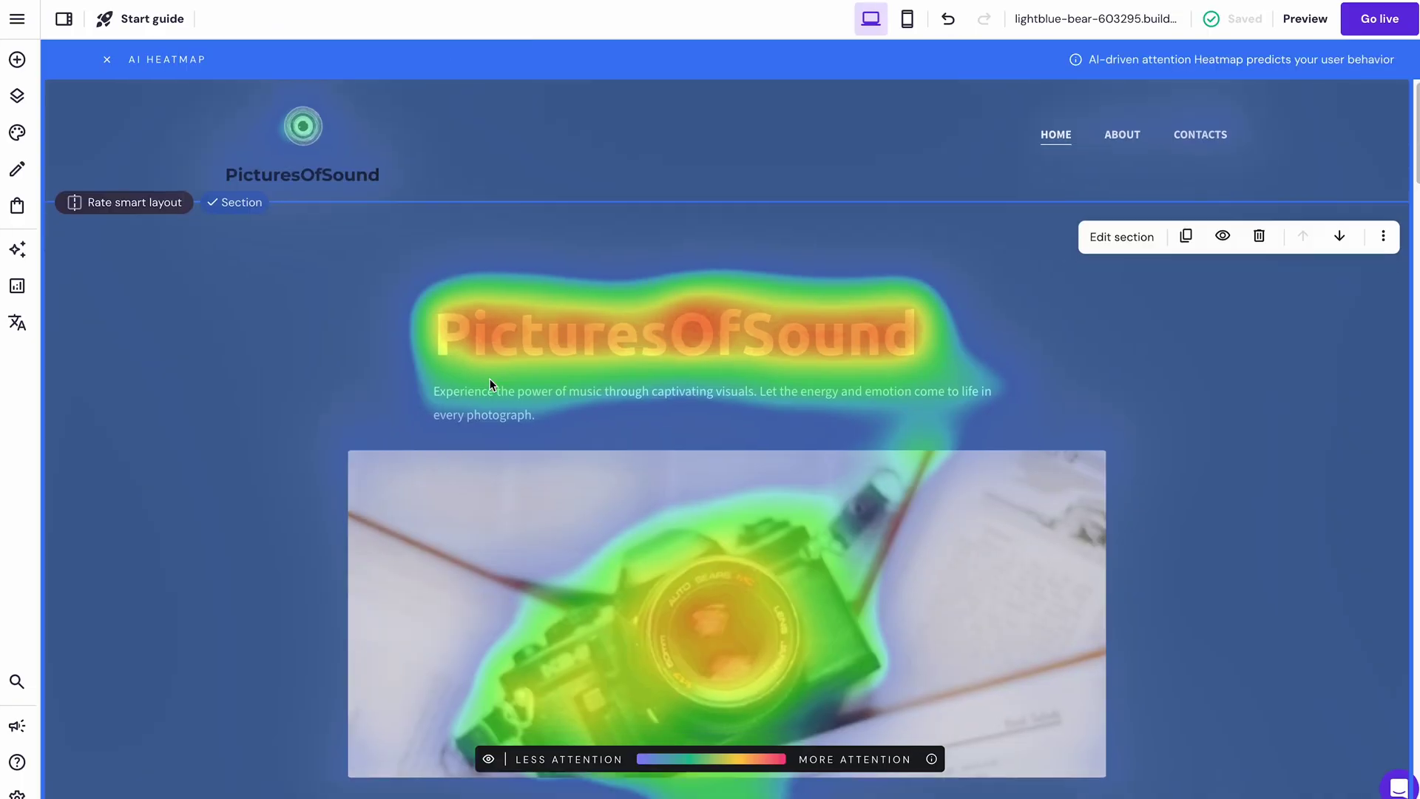
scroll(489, 379, down, 5)
scroll(490, 378, down, 5)
scroll(490, 384, down, 5)
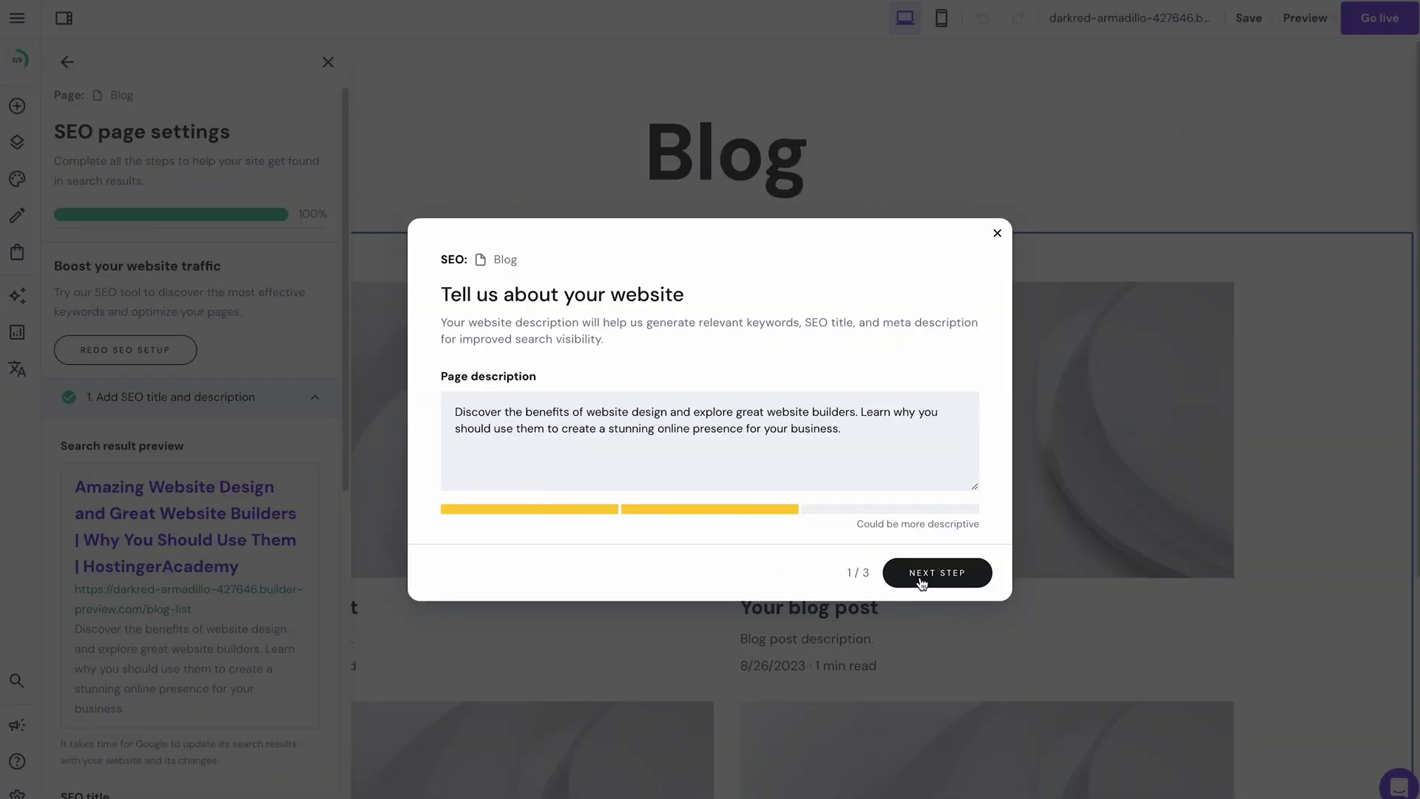
click(922, 577)
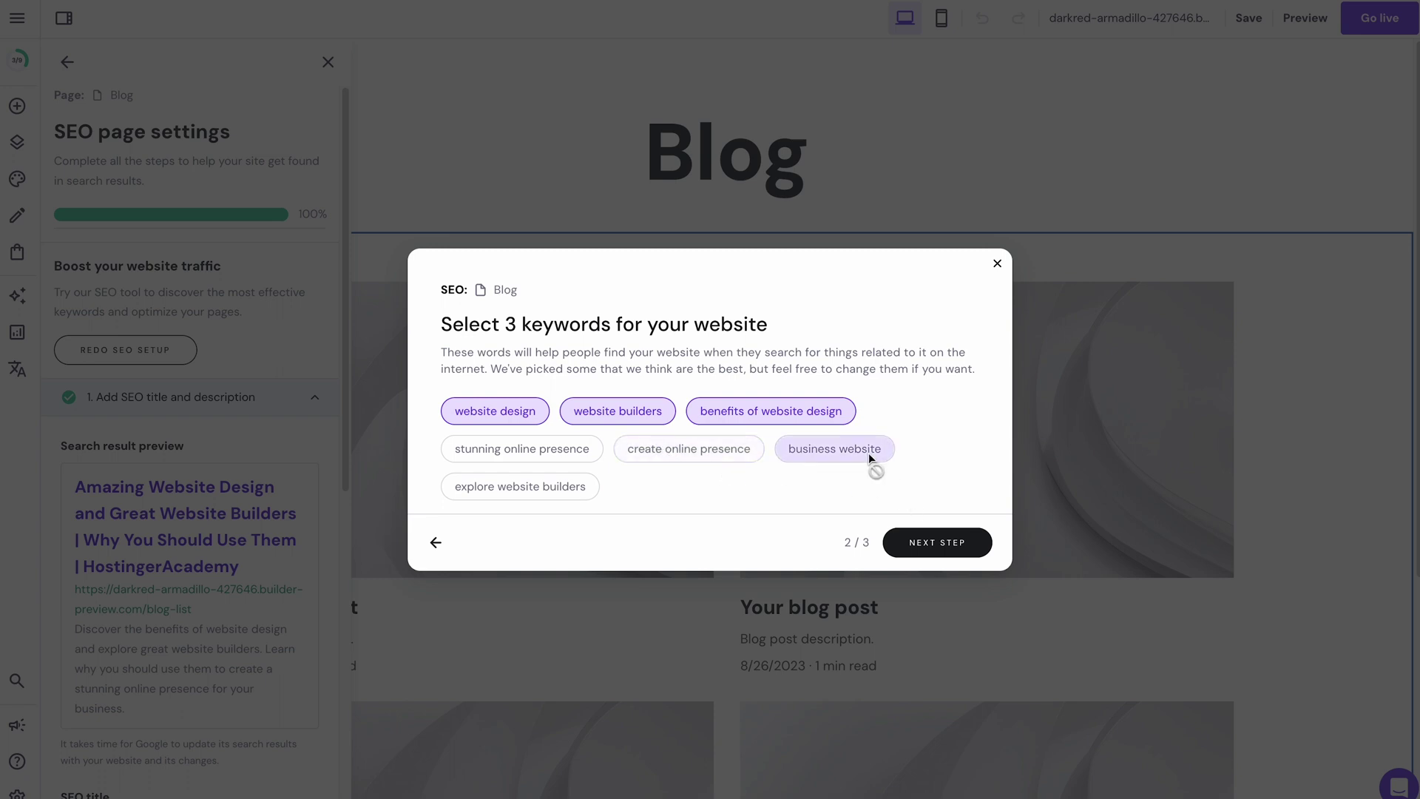
click(920, 540)
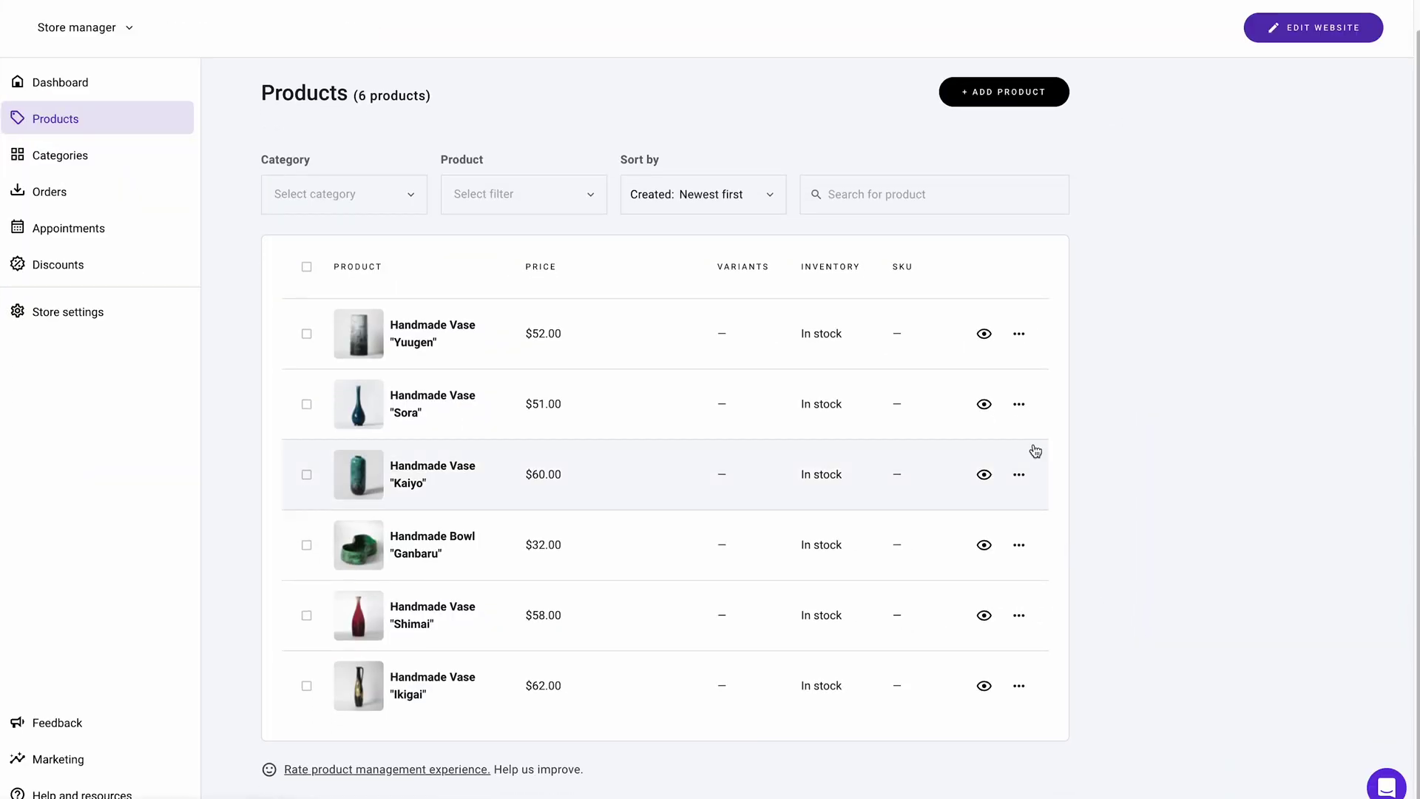
Review the Yuugen vase product, then check the store's PayPal, Stripe and manual payment options
click(985, 334)
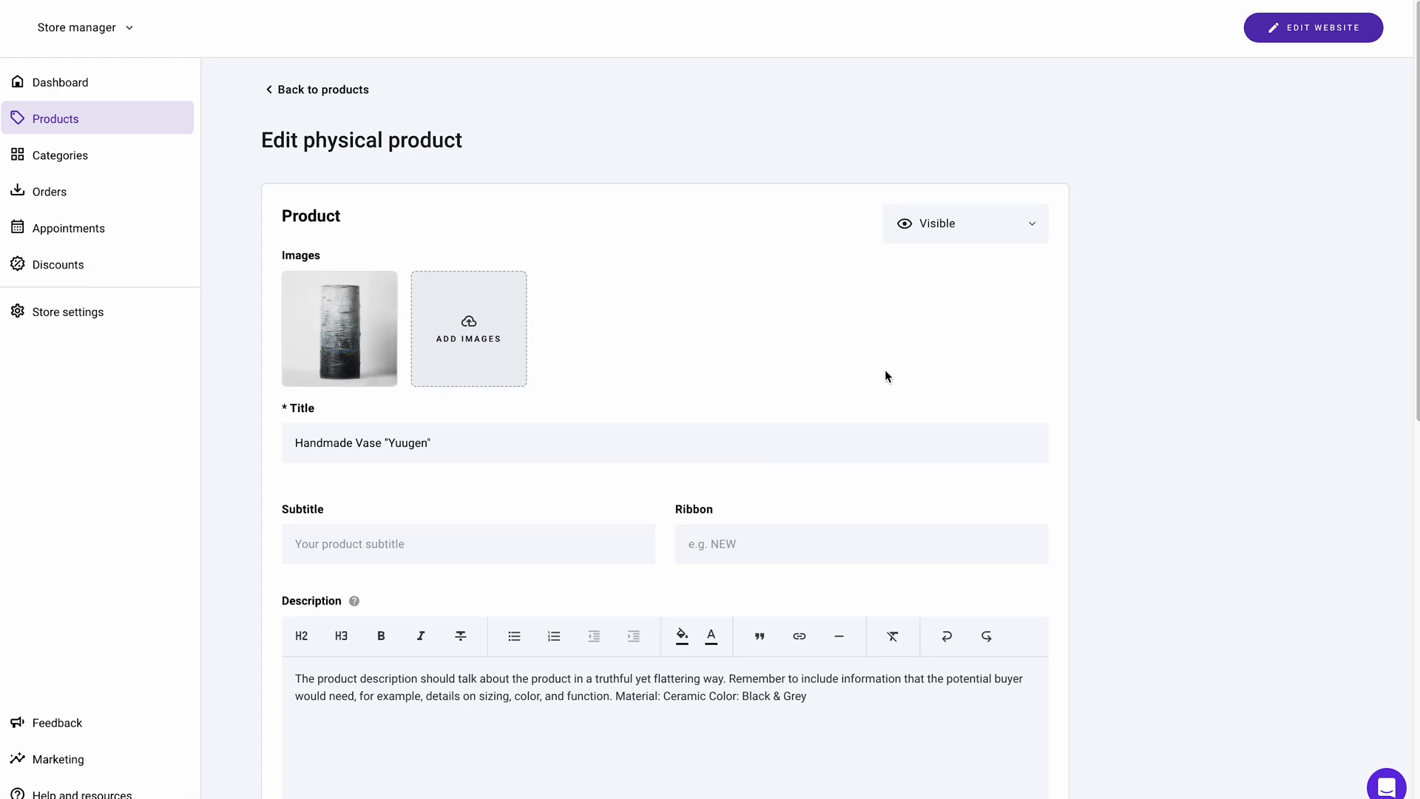
scroll(885, 370, down, 4)
scroll(884, 370, down, 1)
scroll(884, 374, down, 3)
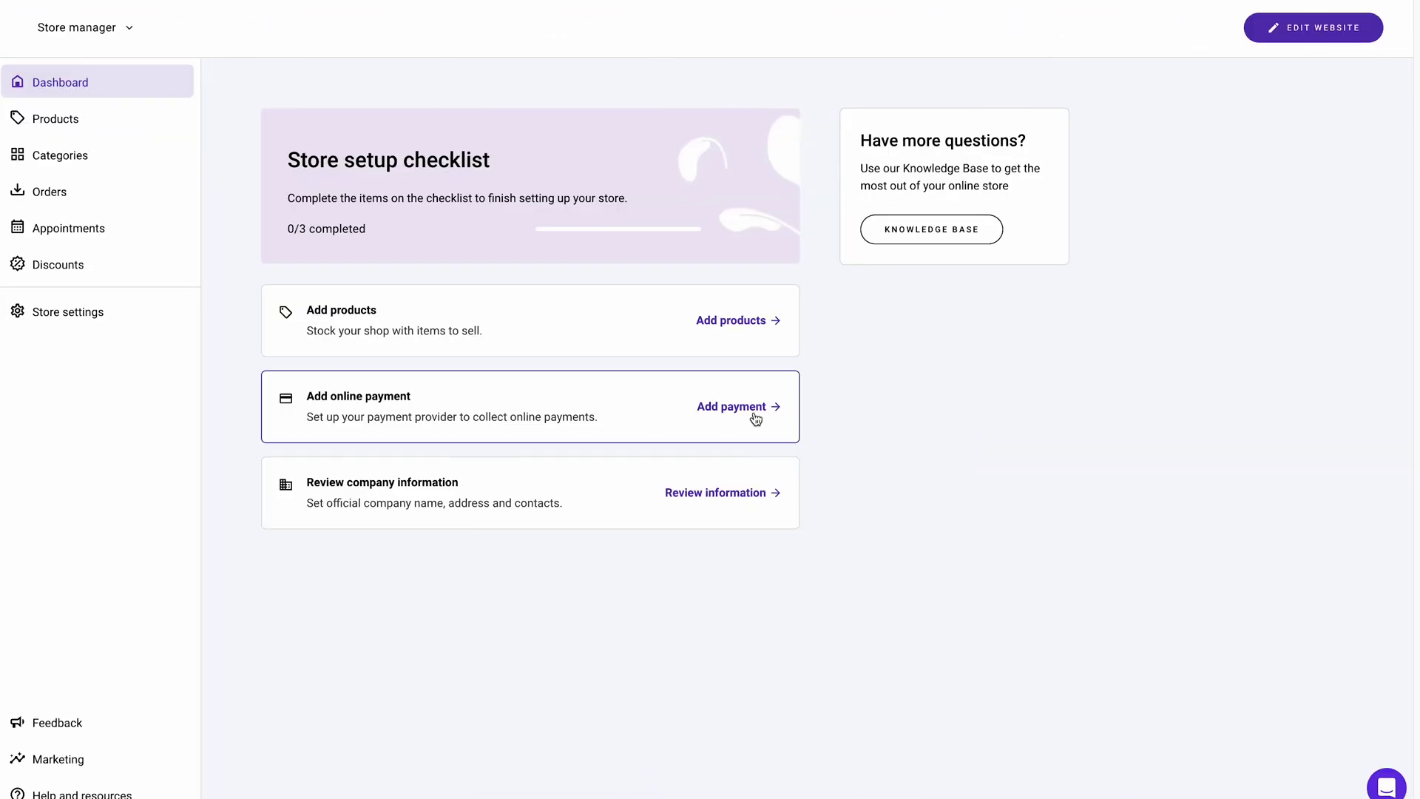
click(756, 418)
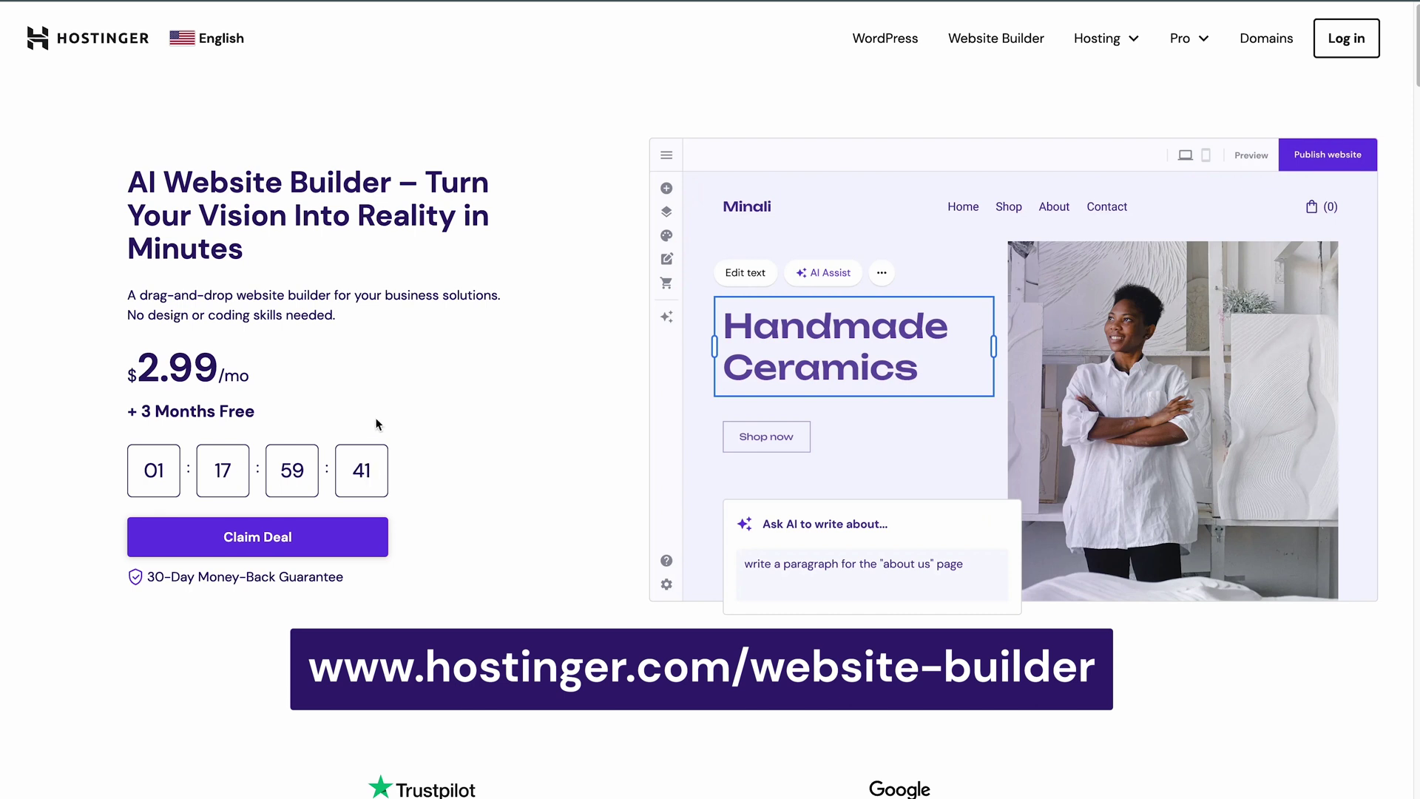
scroll(375, 417, down, 8)
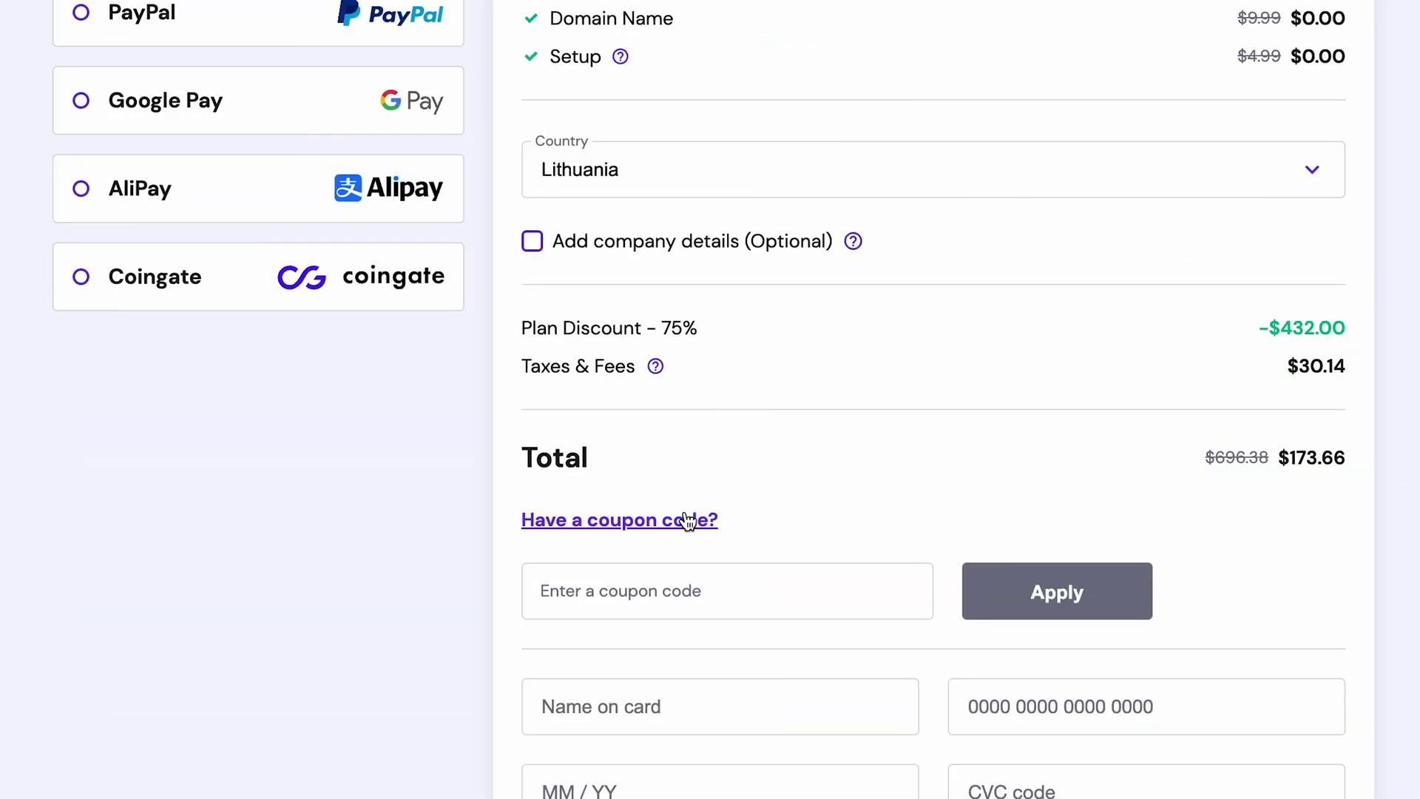
Apply coupon code WB10 at checkout, lowering the total to $156.30
click(661, 591)
text(WB10)
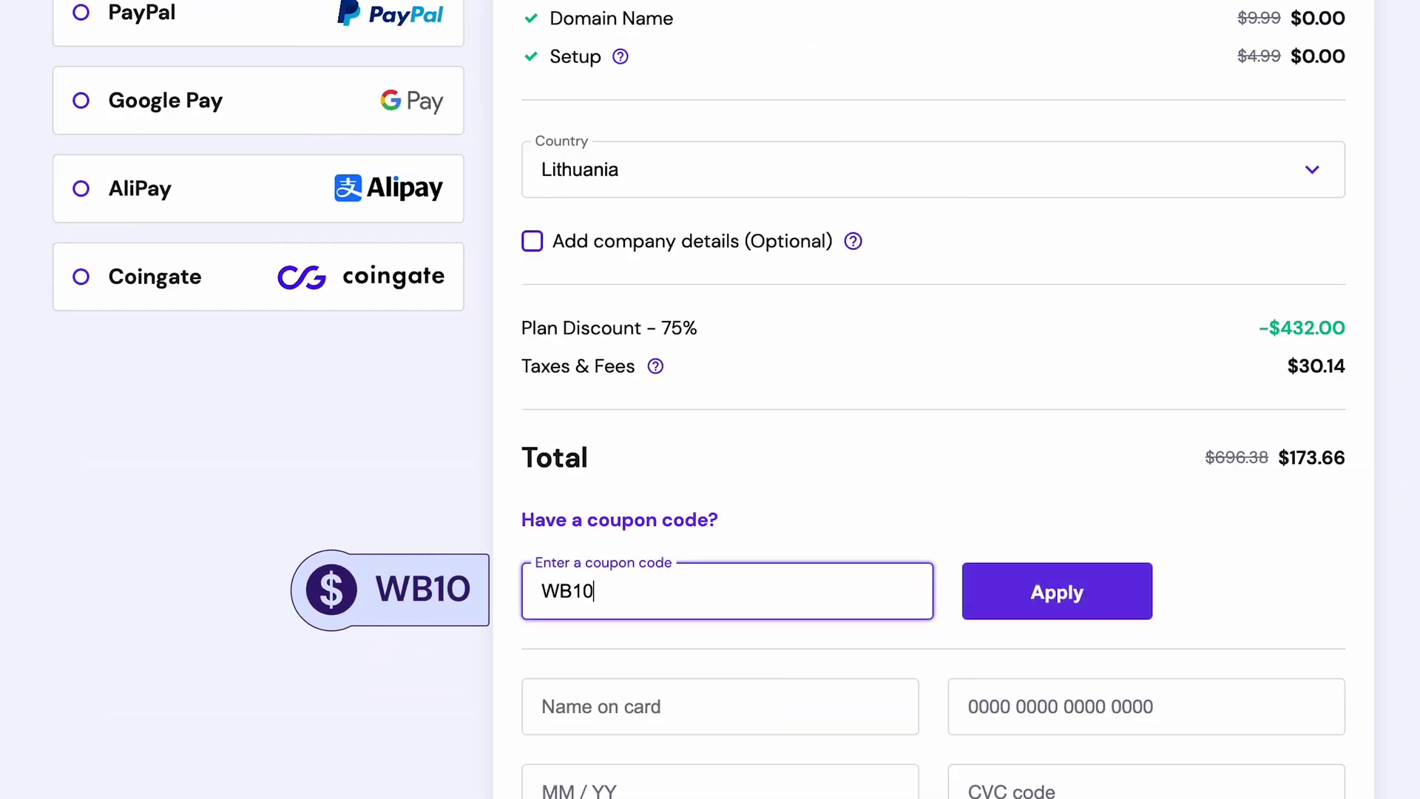
key(Return)
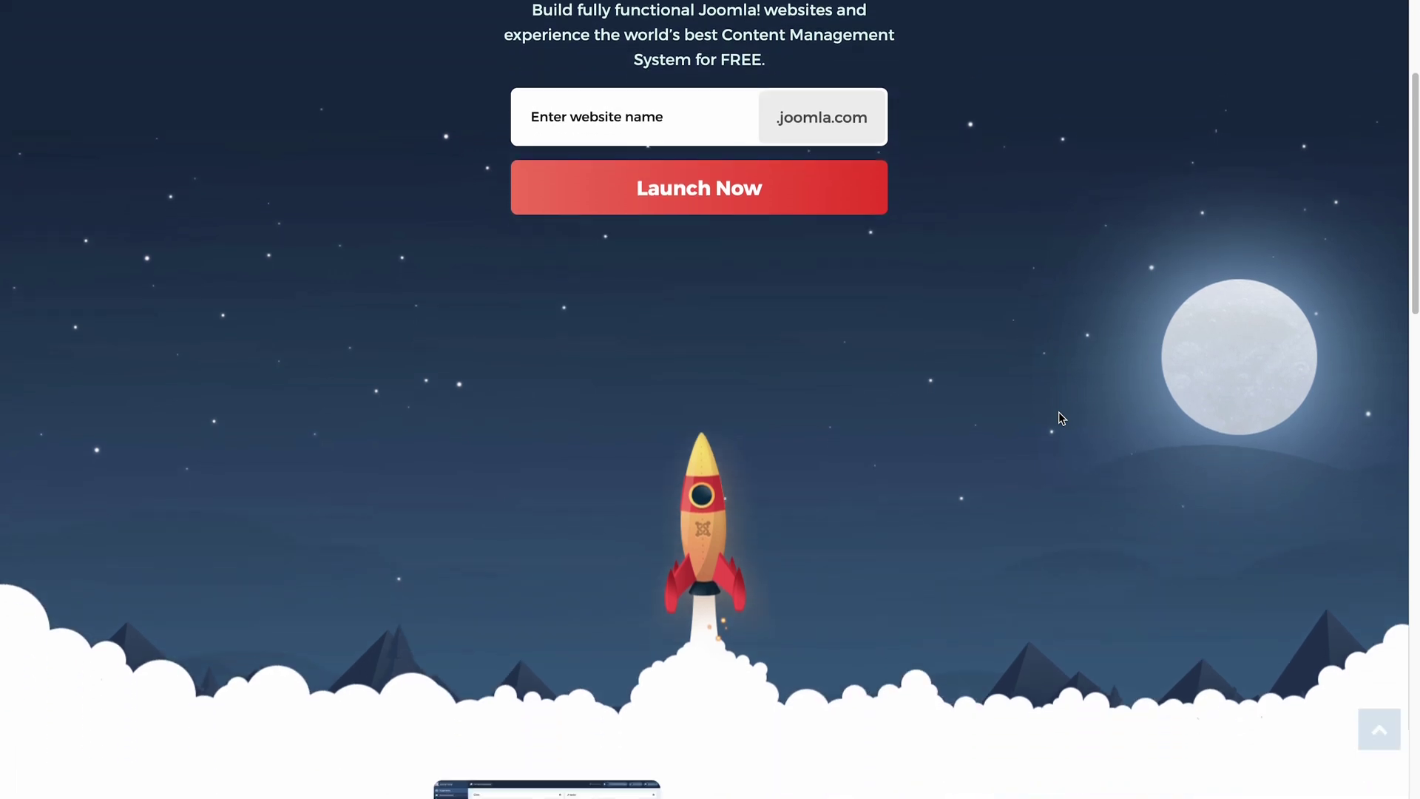
scroll(1058, 412, down, 8)
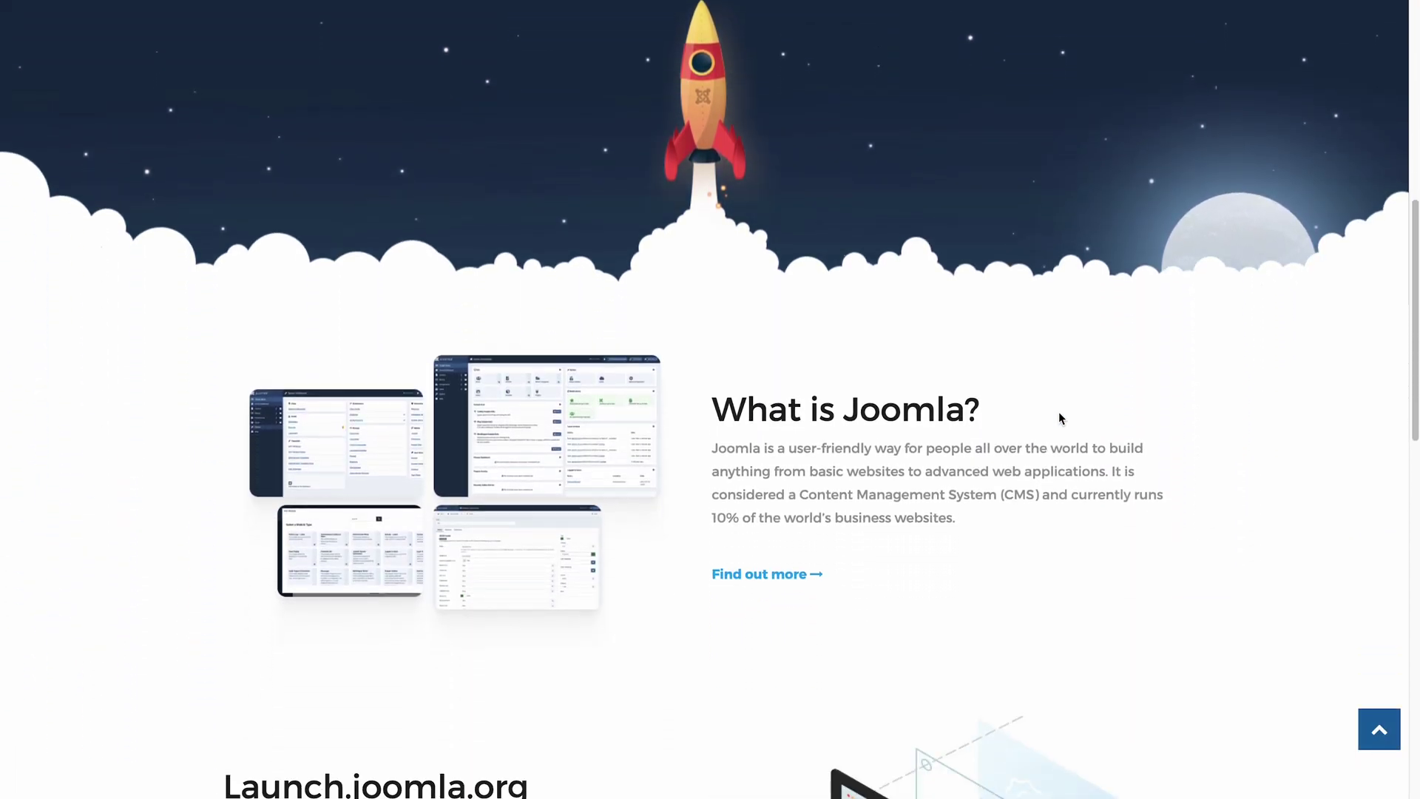
scroll(1058, 412, down, 3)
scroll(1058, 411, down, 2)
scroll(1058, 412, down, 2)
scroll(1058, 412, down, 2)
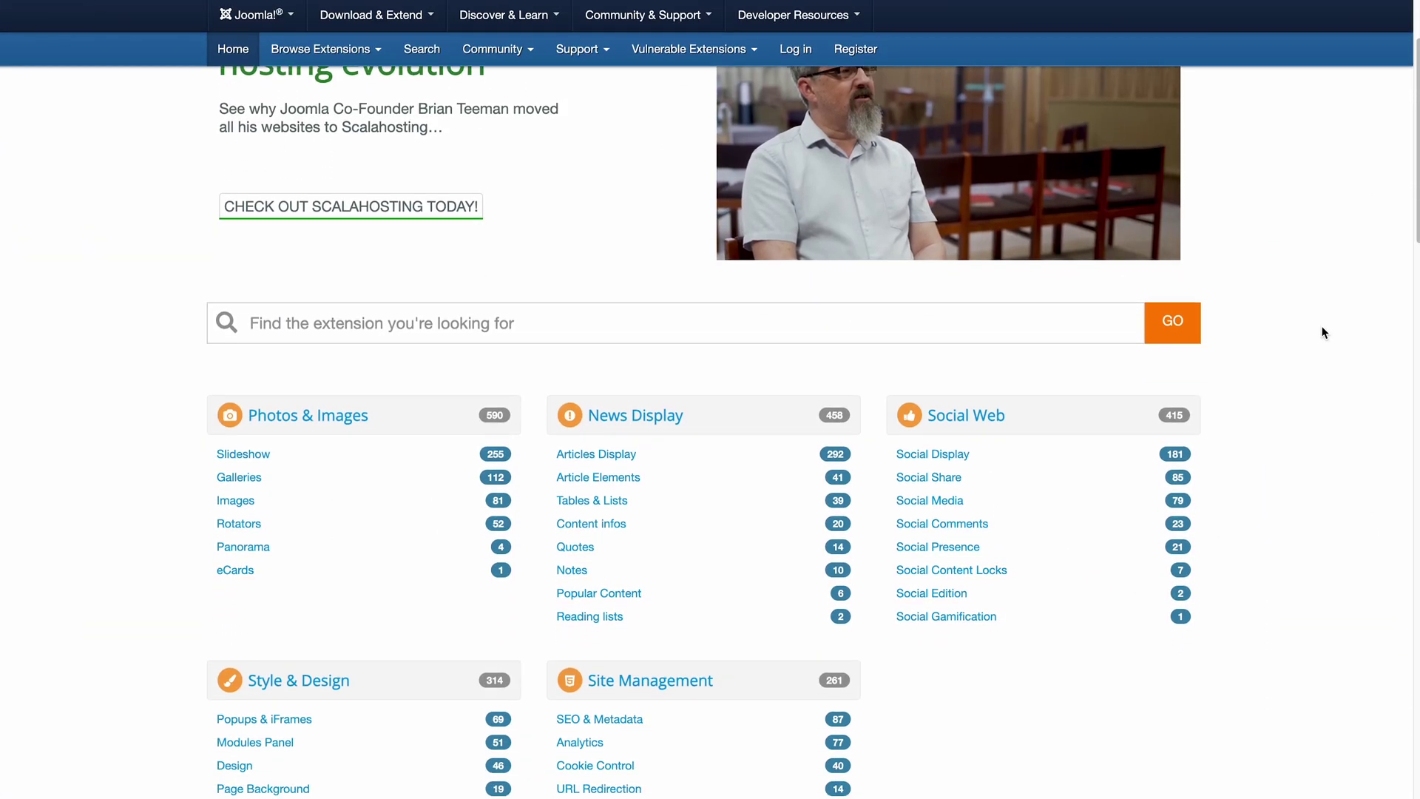
scroll(1323, 331, down, 3)
scroll(1322, 332, down, 2)
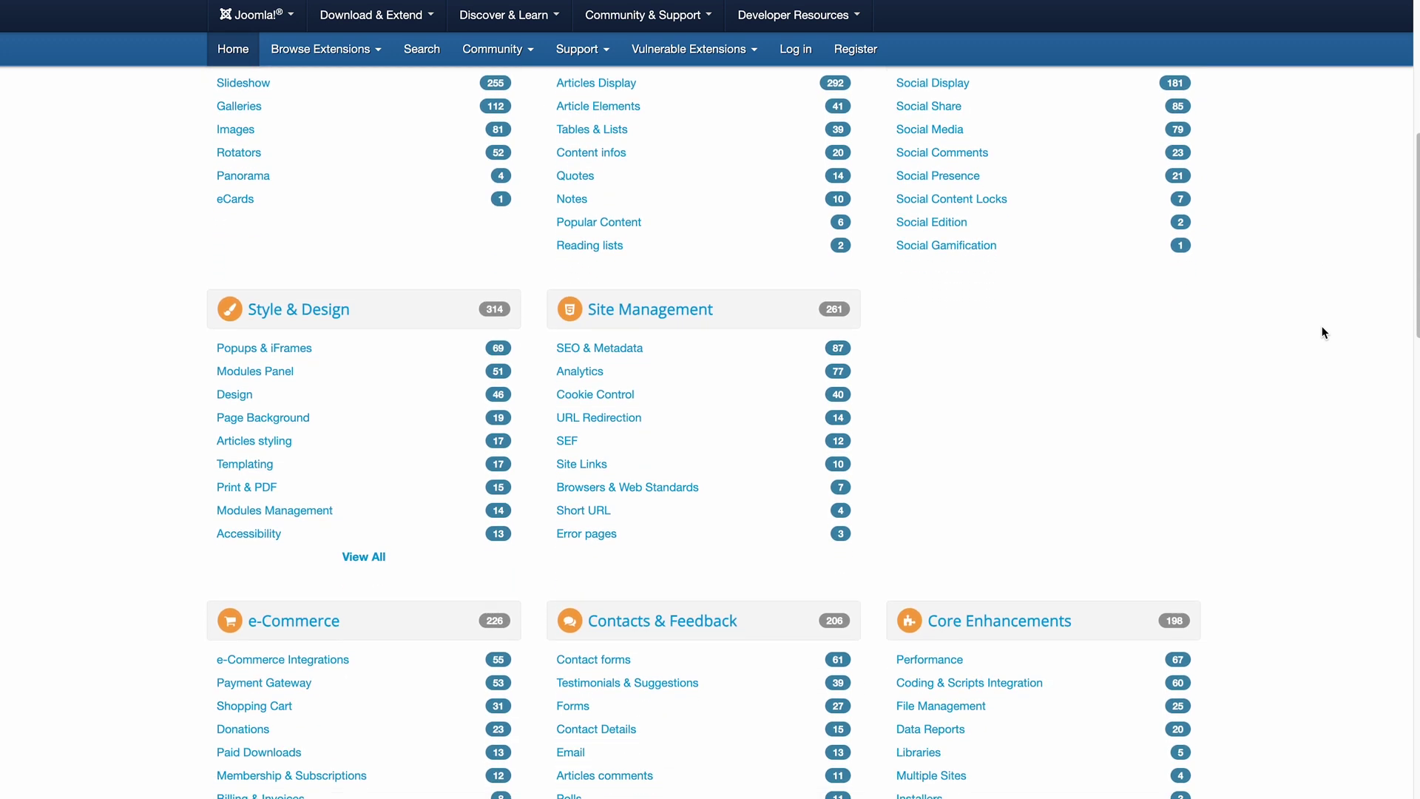
scroll(1323, 332, down, 2)
scroll(1322, 332, down, 3)
scroll(1323, 332, down, 2)
scroll(1322, 331, down, 1)
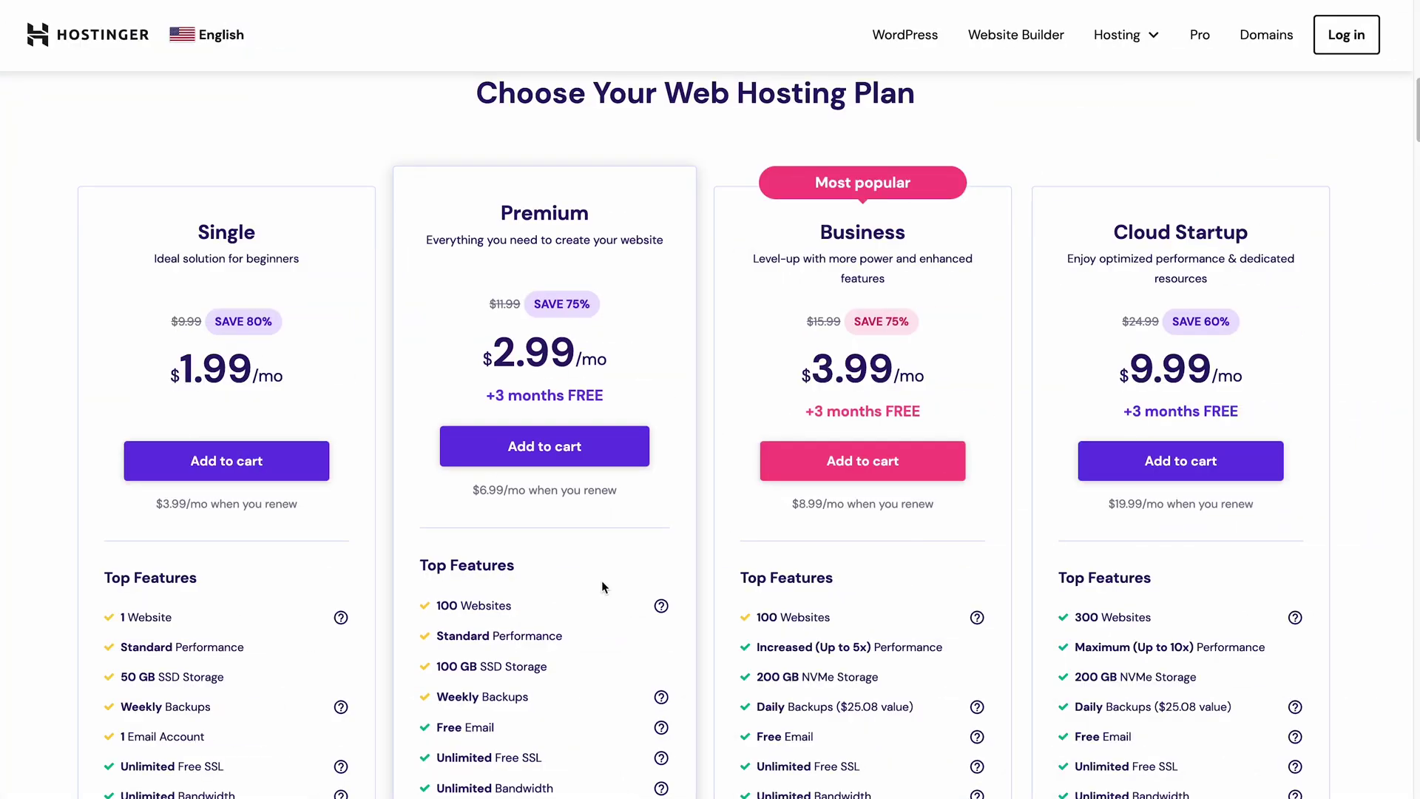
scroll(601, 580, down, 2)
scroll(600, 581, down, 3)
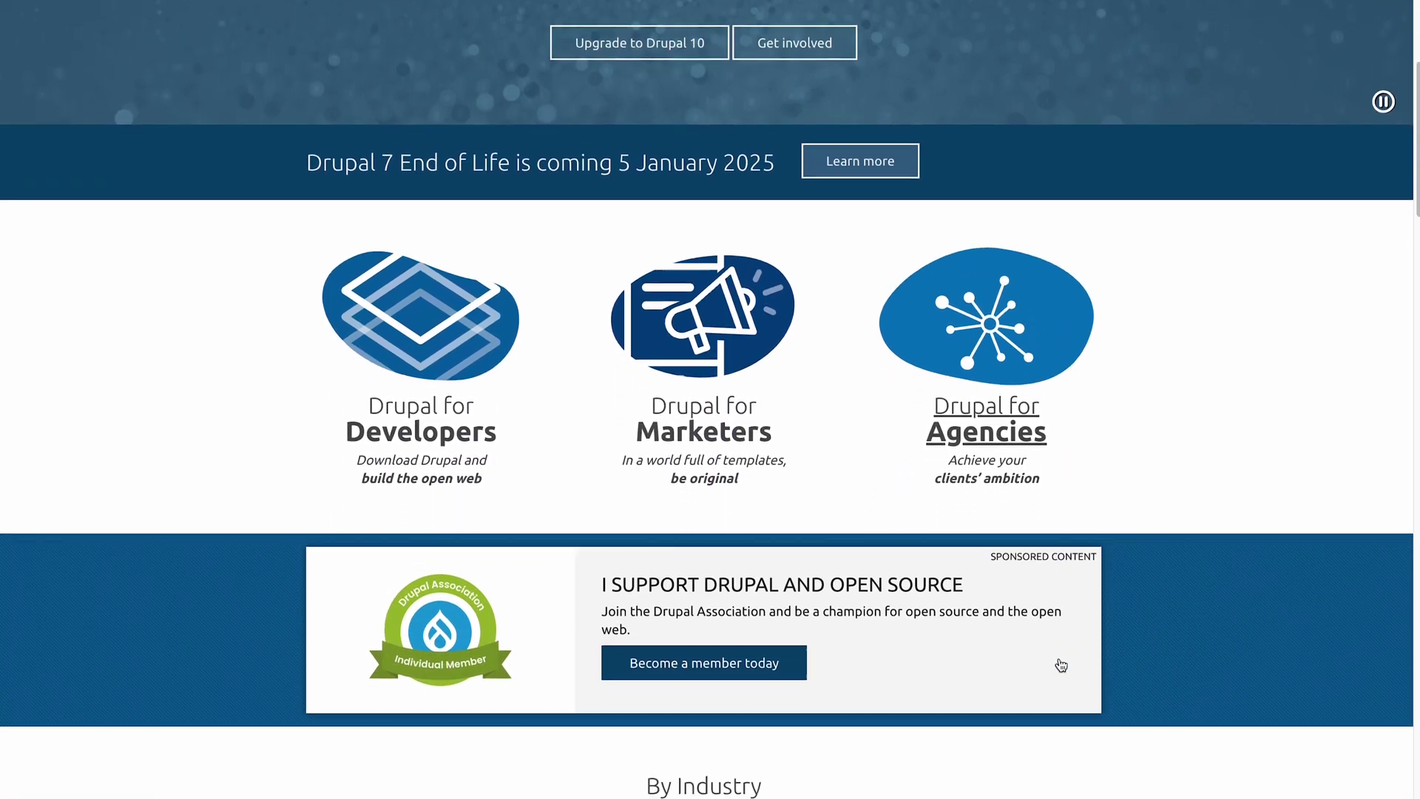
scroll(1060, 665, down, 3)
scroll(1060, 664, down, 2)
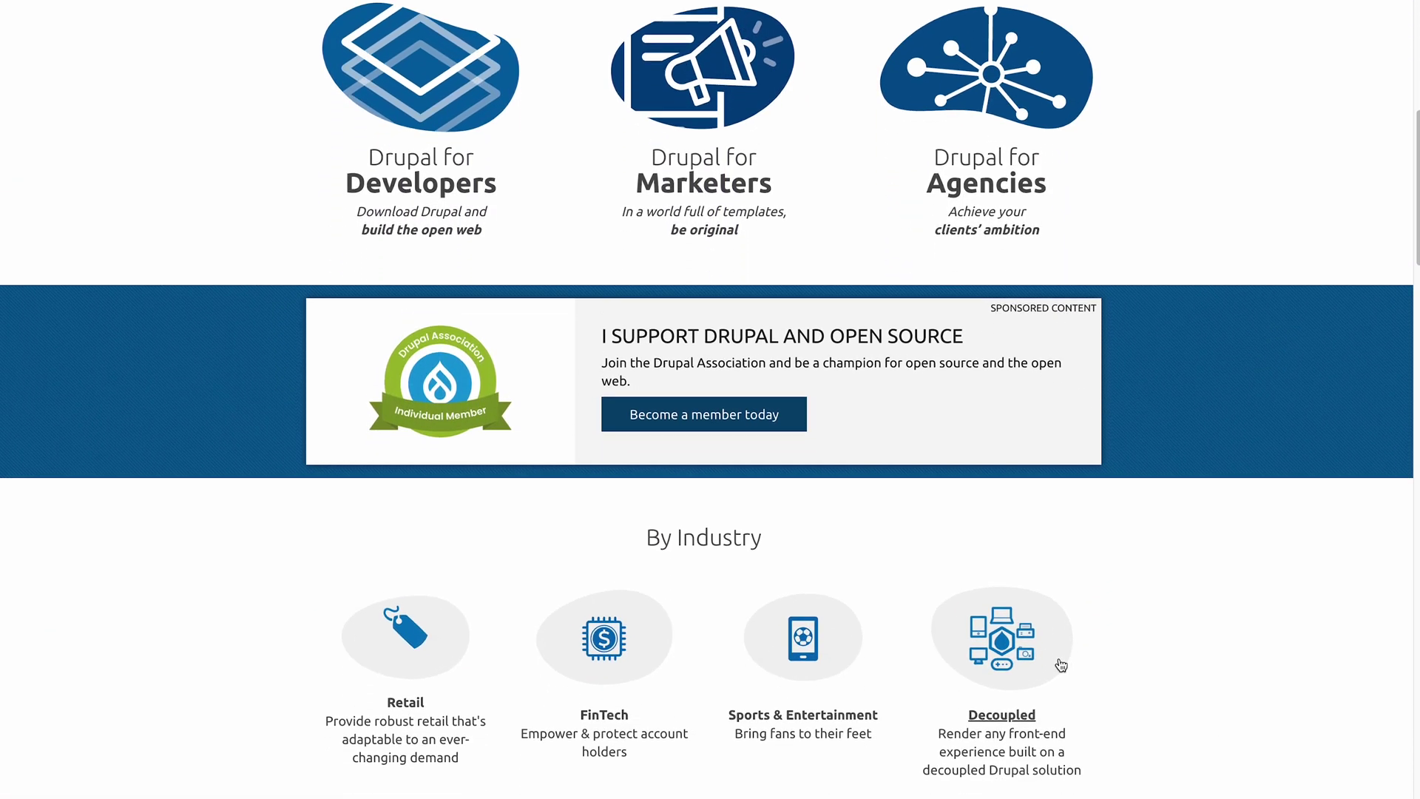
scroll(1061, 664, down, 3)
scroll(1061, 665, down, 2)
scroll(1061, 664, down, 1)
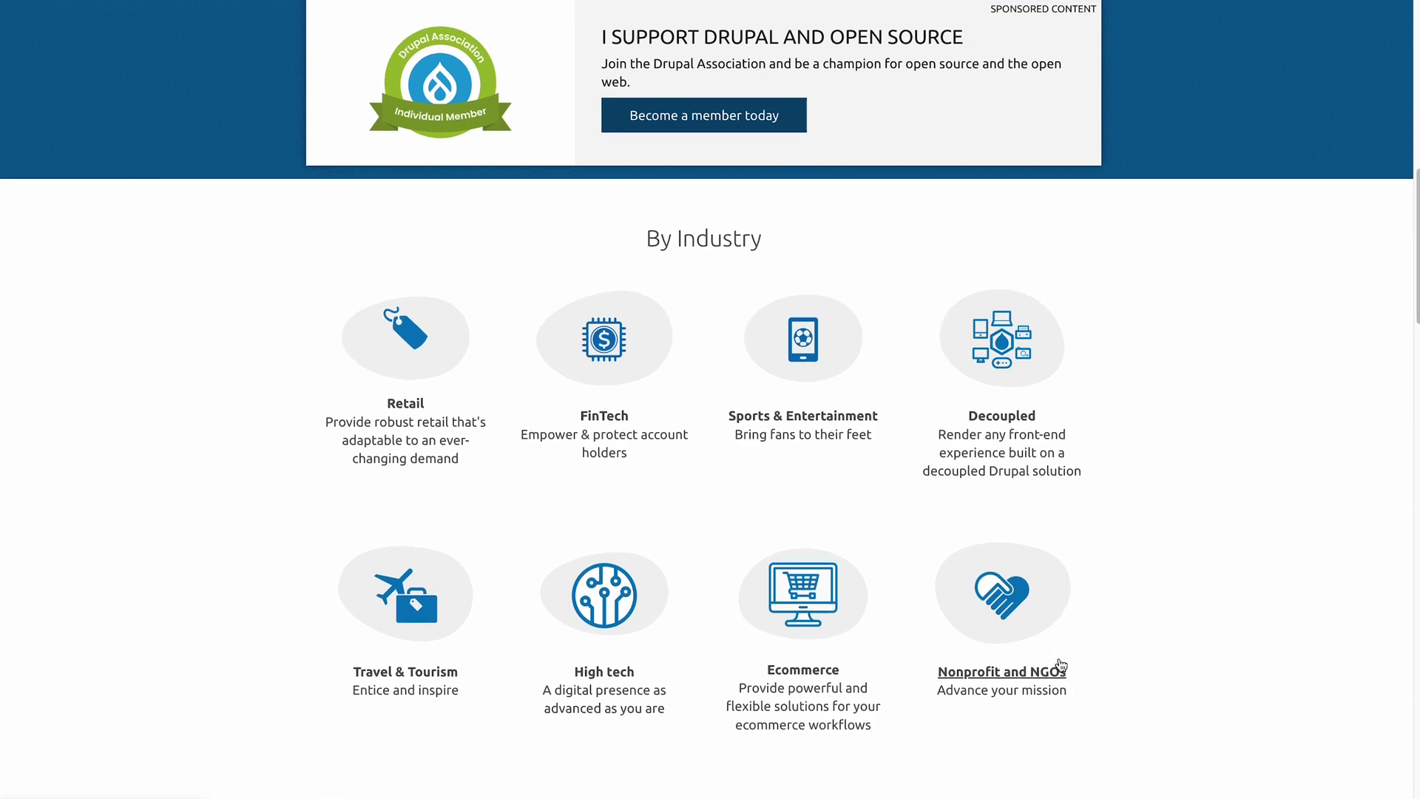
scroll(1060, 665, down, 3)
scroll(1061, 664, down, 2)
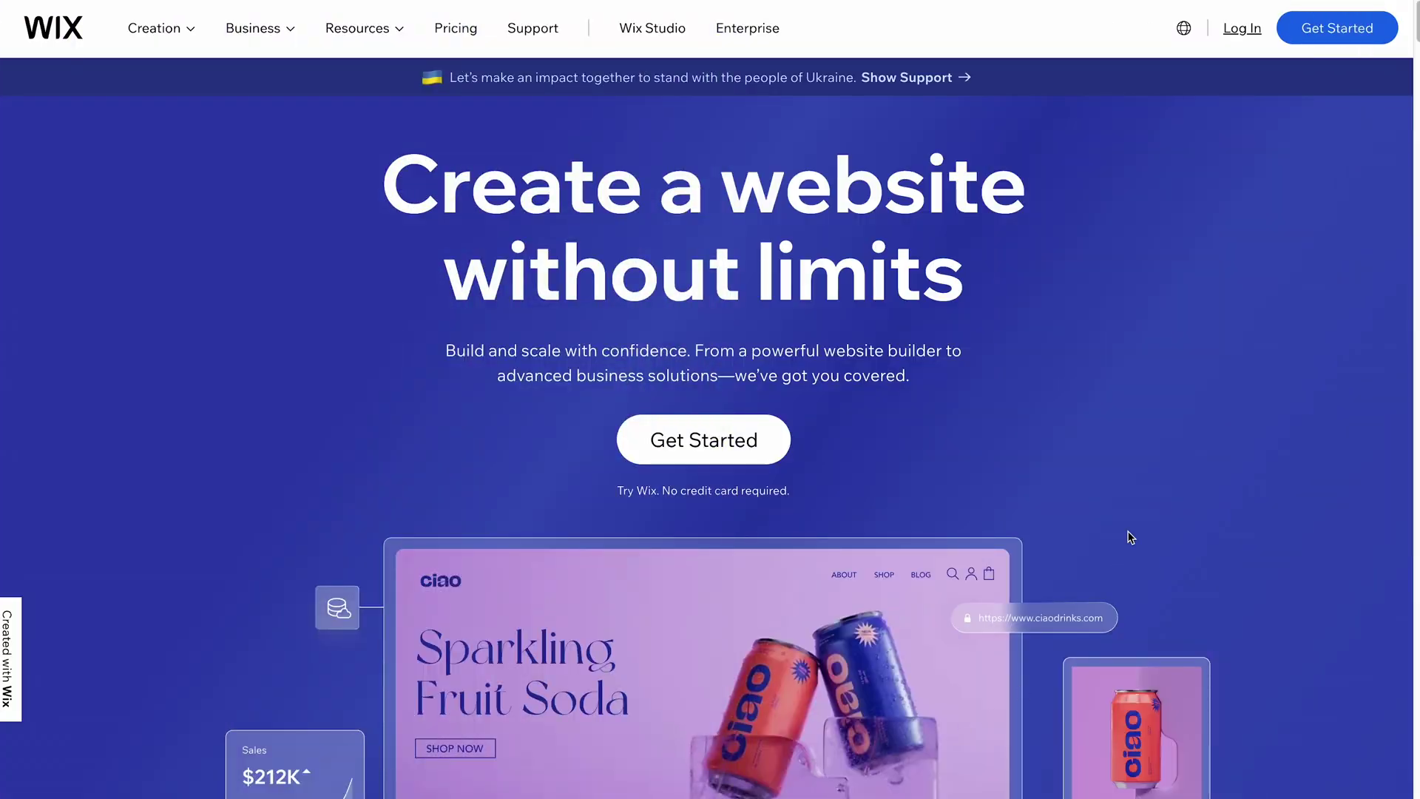
scroll(1129, 537, down, 3)
scroll(1129, 538, down, 3)
scroll(1128, 537, down, 2)
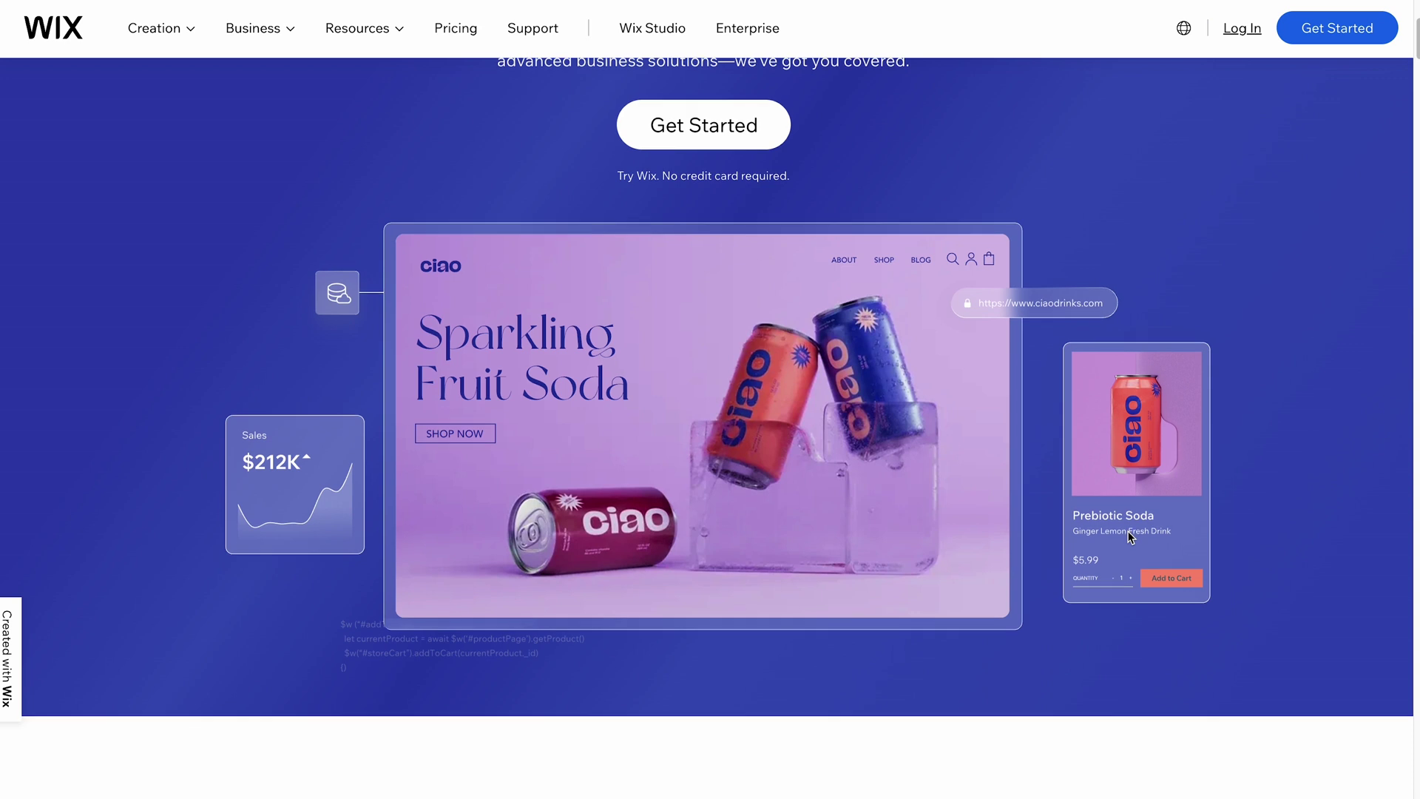
scroll(1128, 537, down, 3)
scroll(1128, 538, down, 4)
scroll(1128, 537, down, 1)
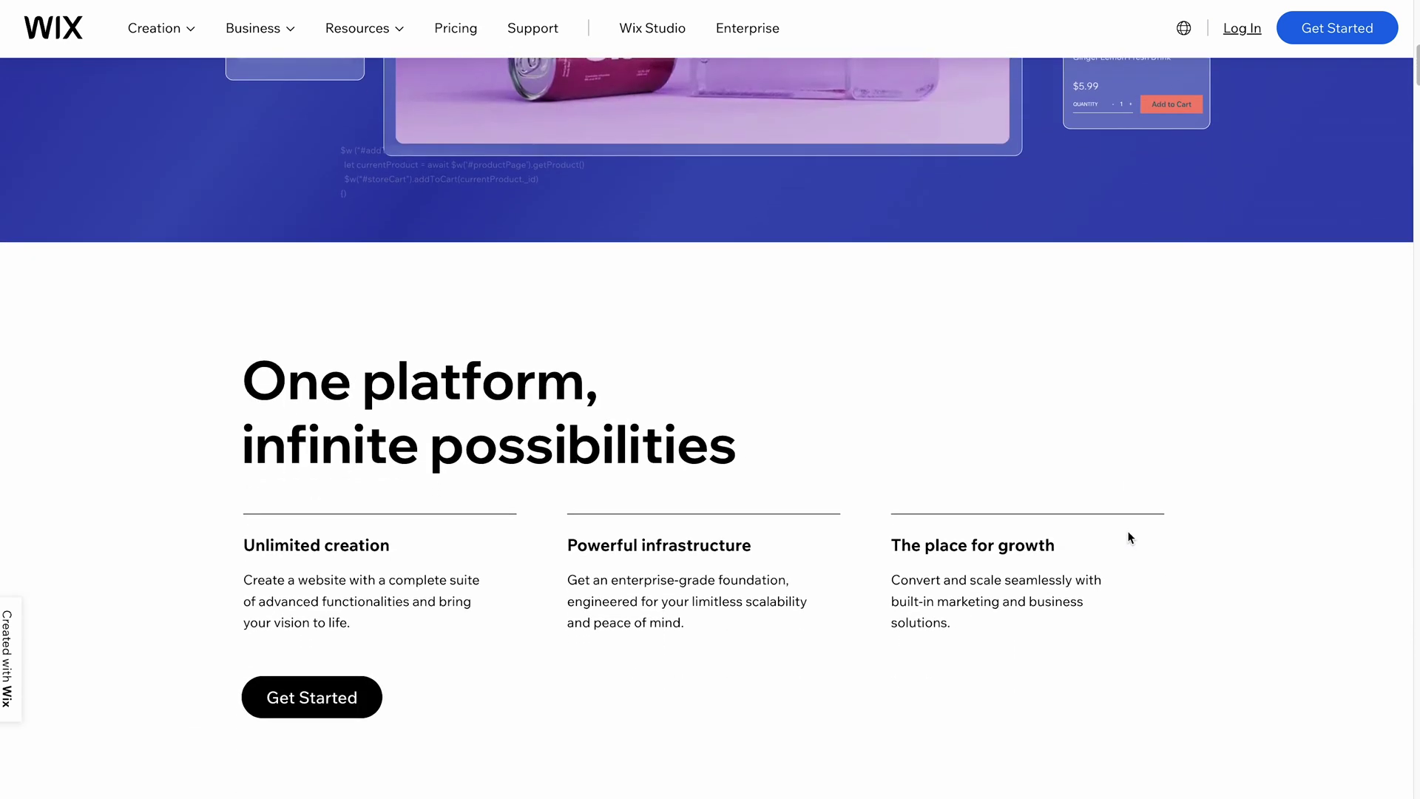
scroll(1128, 536, down, 3)
scroll(1128, 537, down, 4)
scroll(1127, 537, down, 1)
scroll(1129, 537, down, 1)
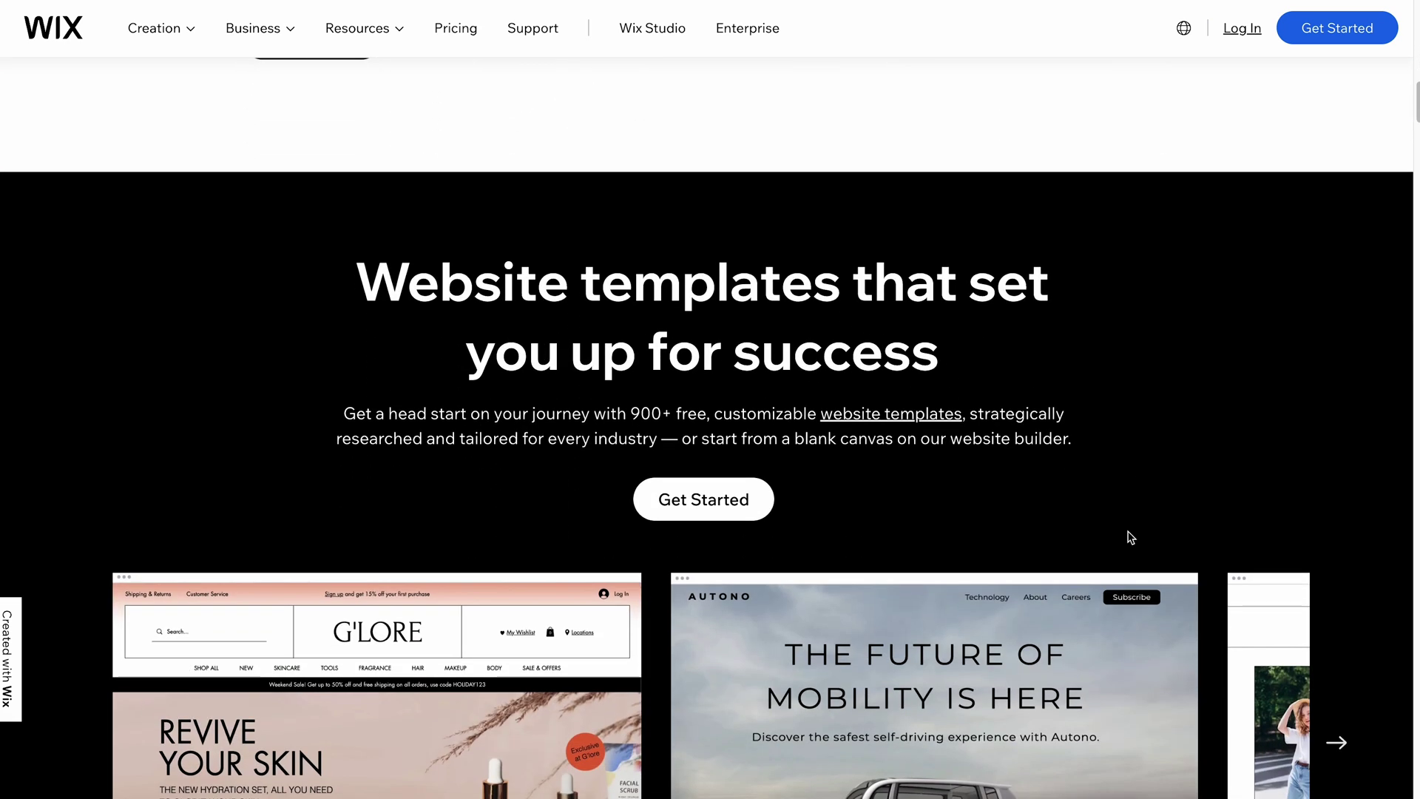
scroll(1128, 537, down, 4)
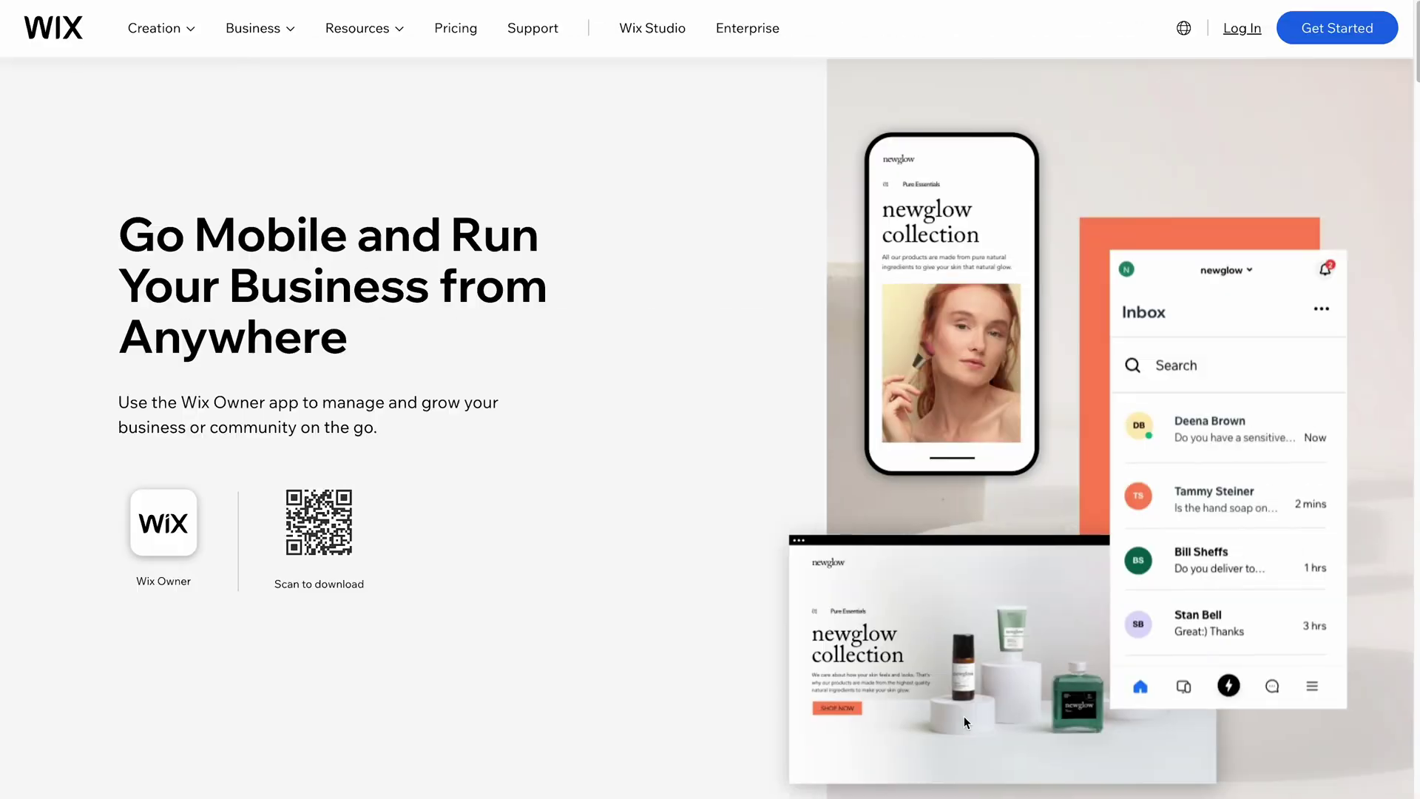
scroll(964, 715, down, 8)
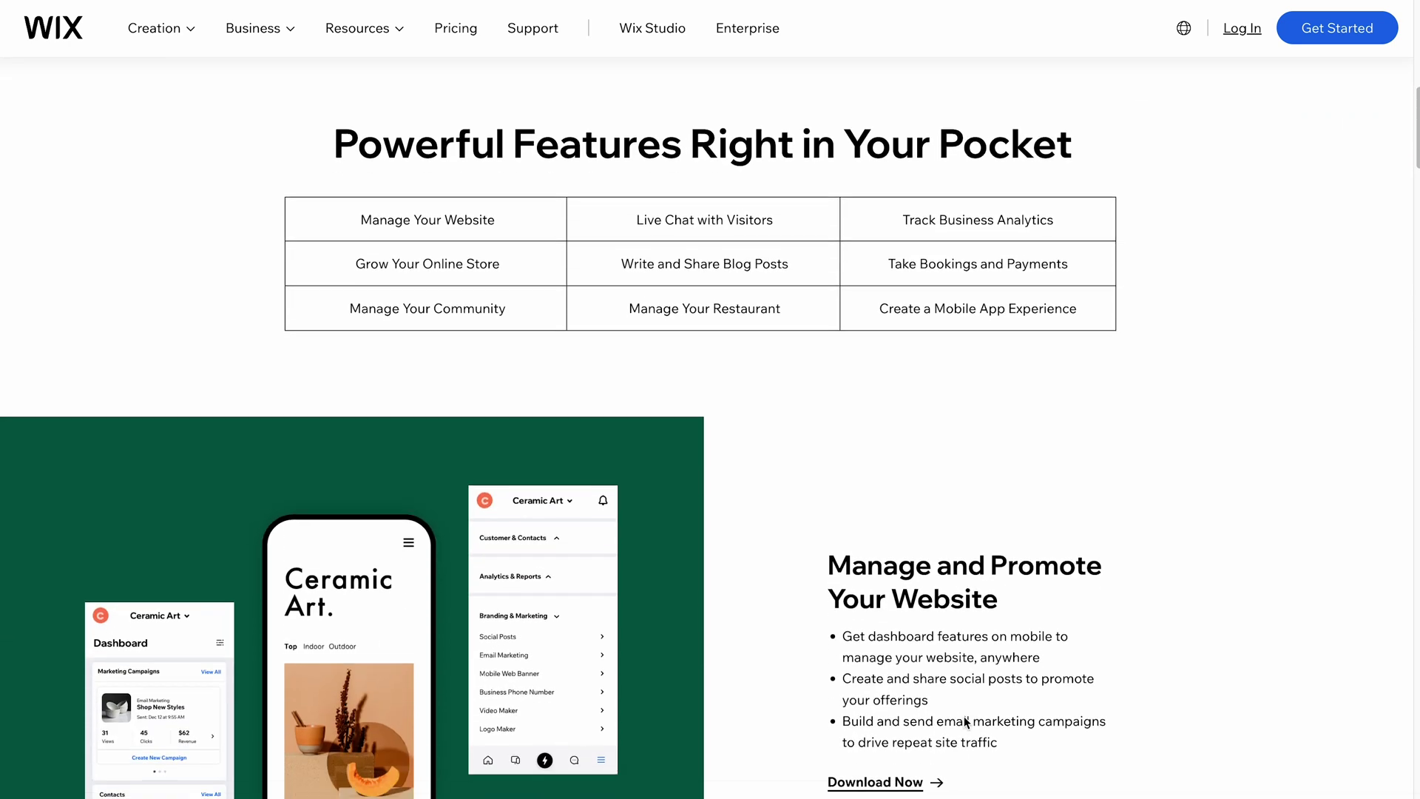
scroll(963, 721, down, 3)
scroll(963, 720, down, 2)
scroll(964, 721, down, 2)
scroll(963, 721, down, 3)
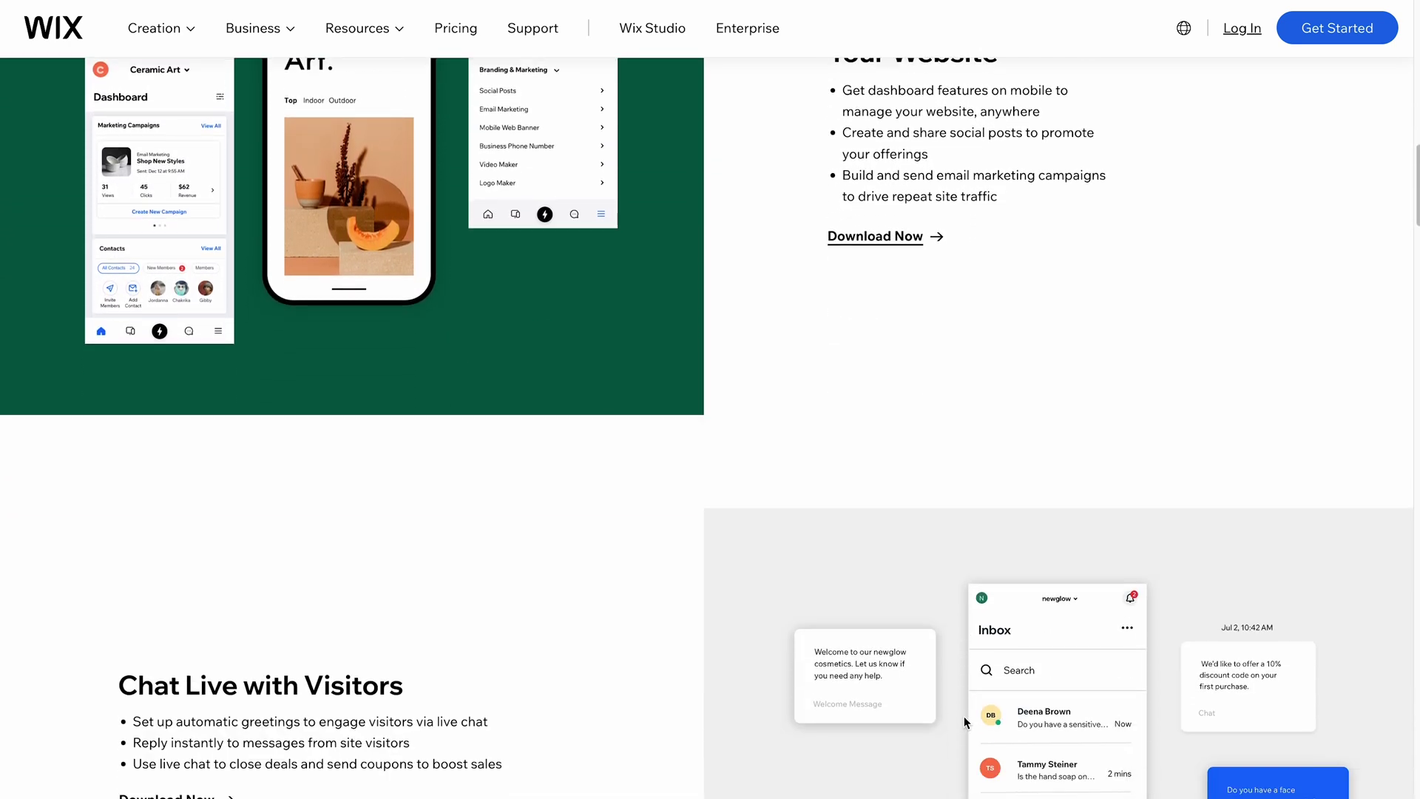
scroll(964, 721, down, 3)
scroll(964, 721, down, 3)
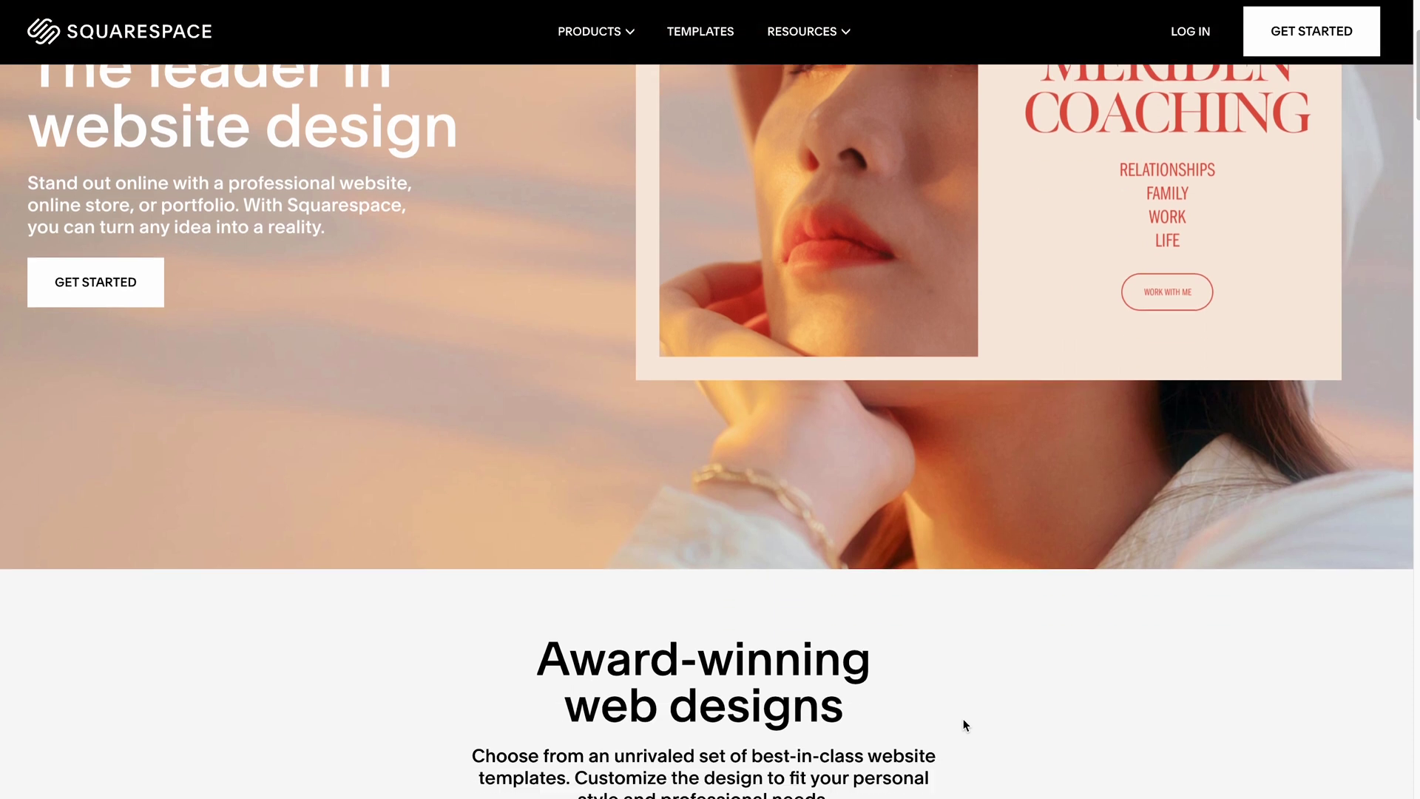
scroll(963, 717, down, 3)
scroll(963, 723, down, 2)
scroll(963, 724, down, 2)
scroll(963, 724, down, 4)
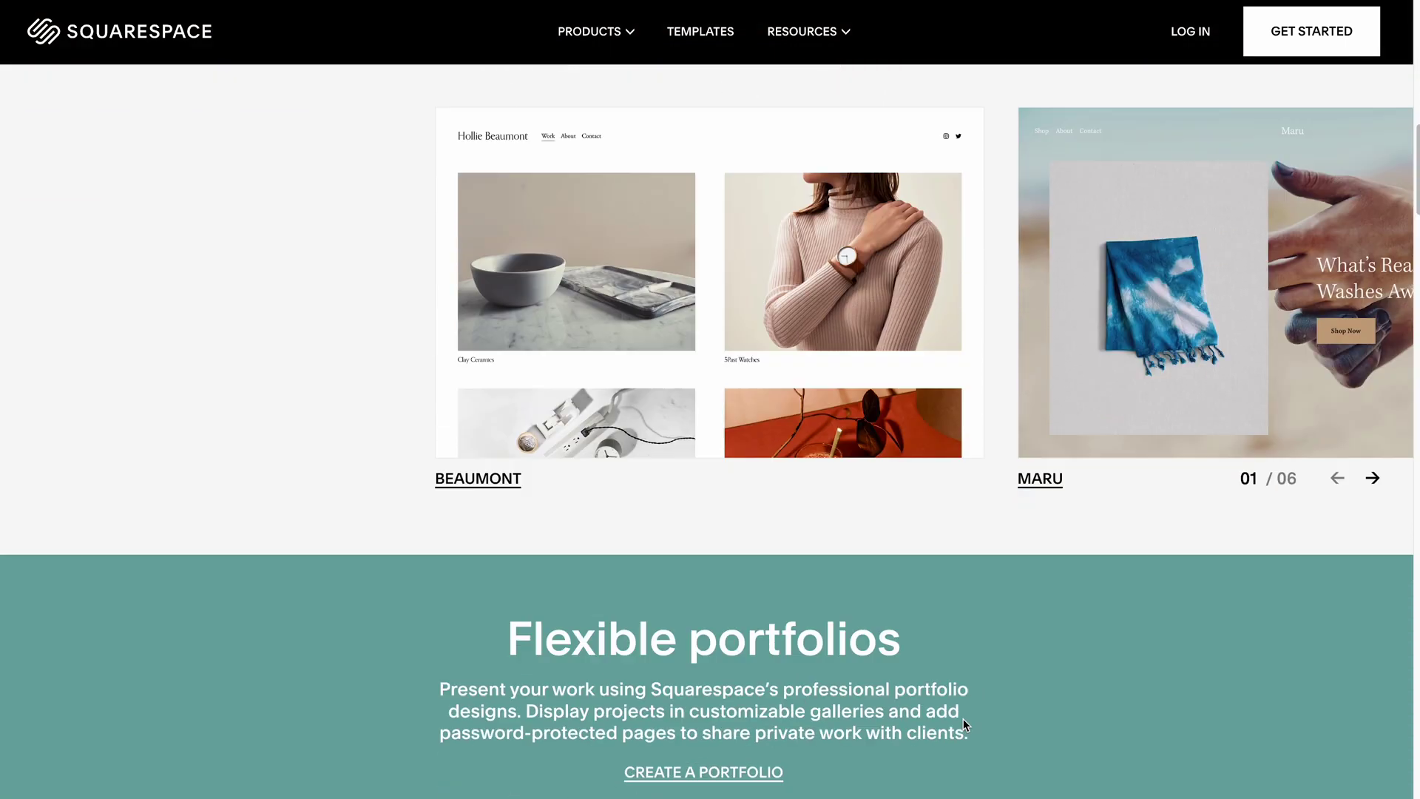
scroll(963, 723, down, 4)
scroll(964, 718, down, 1)
scroll(962, 717, down, 3)
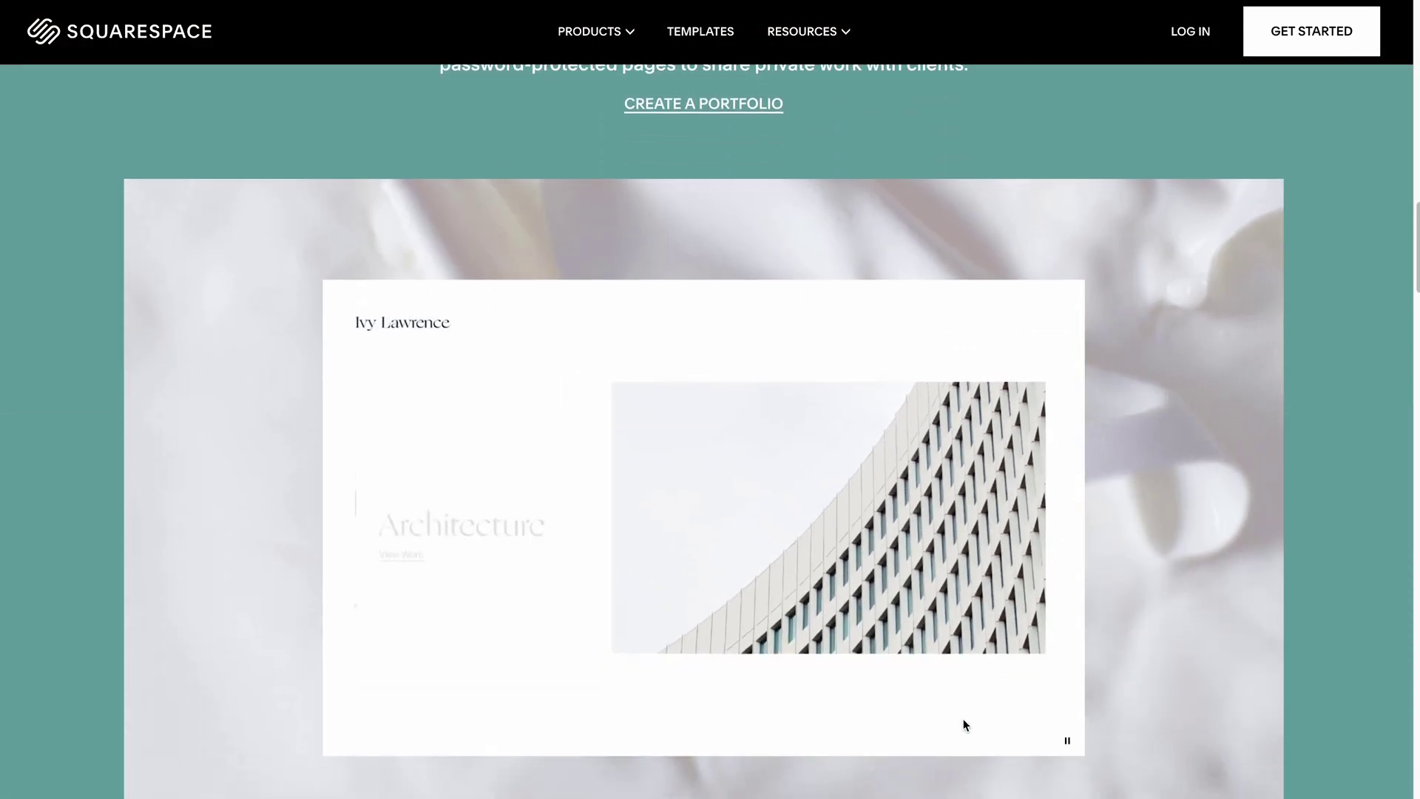
scroll(963, 717, down, 4)
scroll(962, 724, down, 3)
scroll(962, 723, down, 4)
scroll(964, 723, down, 1)
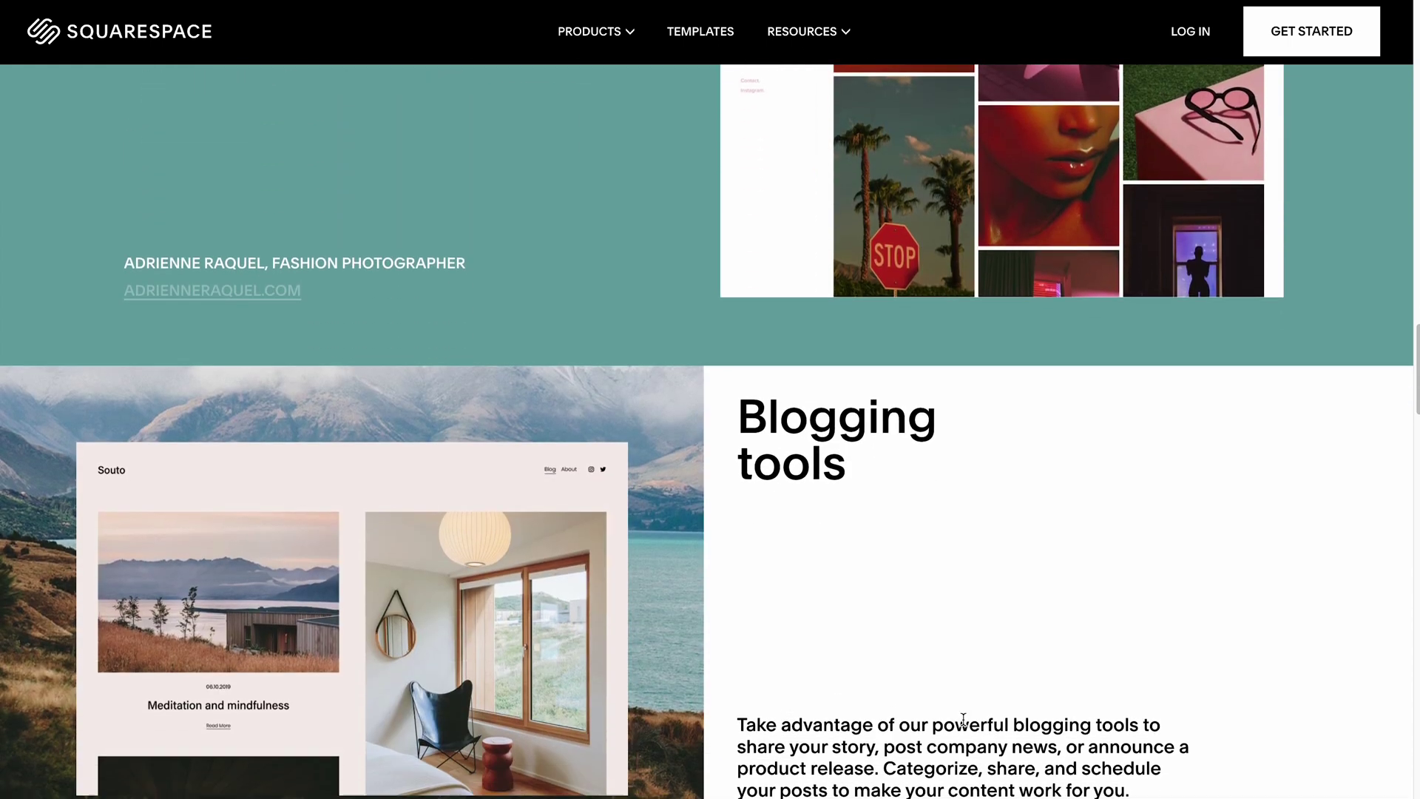
scroll(963, 723, down, 2)
scroll(963, 721, down, 1)
scroll(962, 721, down, 1)
scroll(963, 721, down, 4)
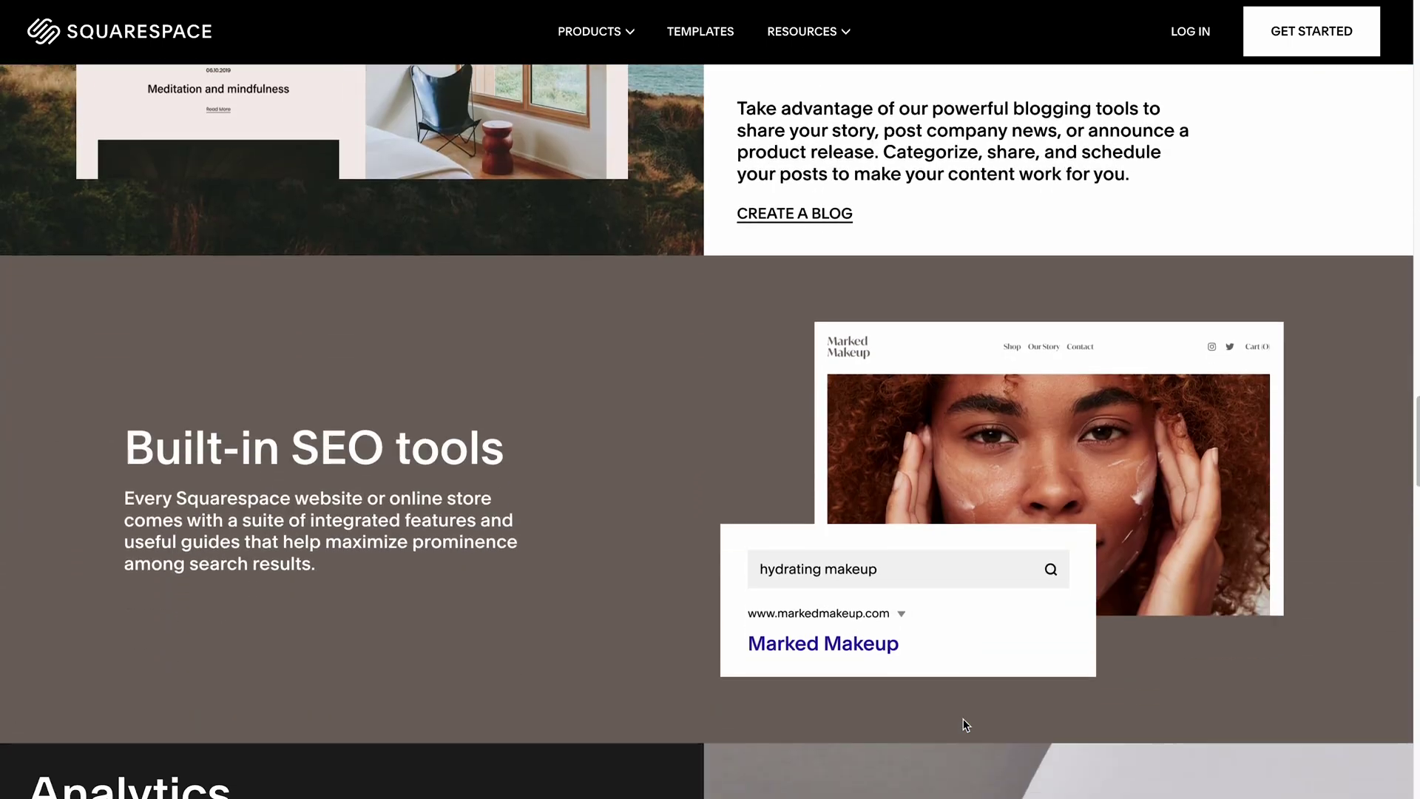
scroll(964, 722, down, 2)
scroll(963, 723, down, 2)
scroll(963, 724, down, 1)
scroll(962, 723, down, 2)
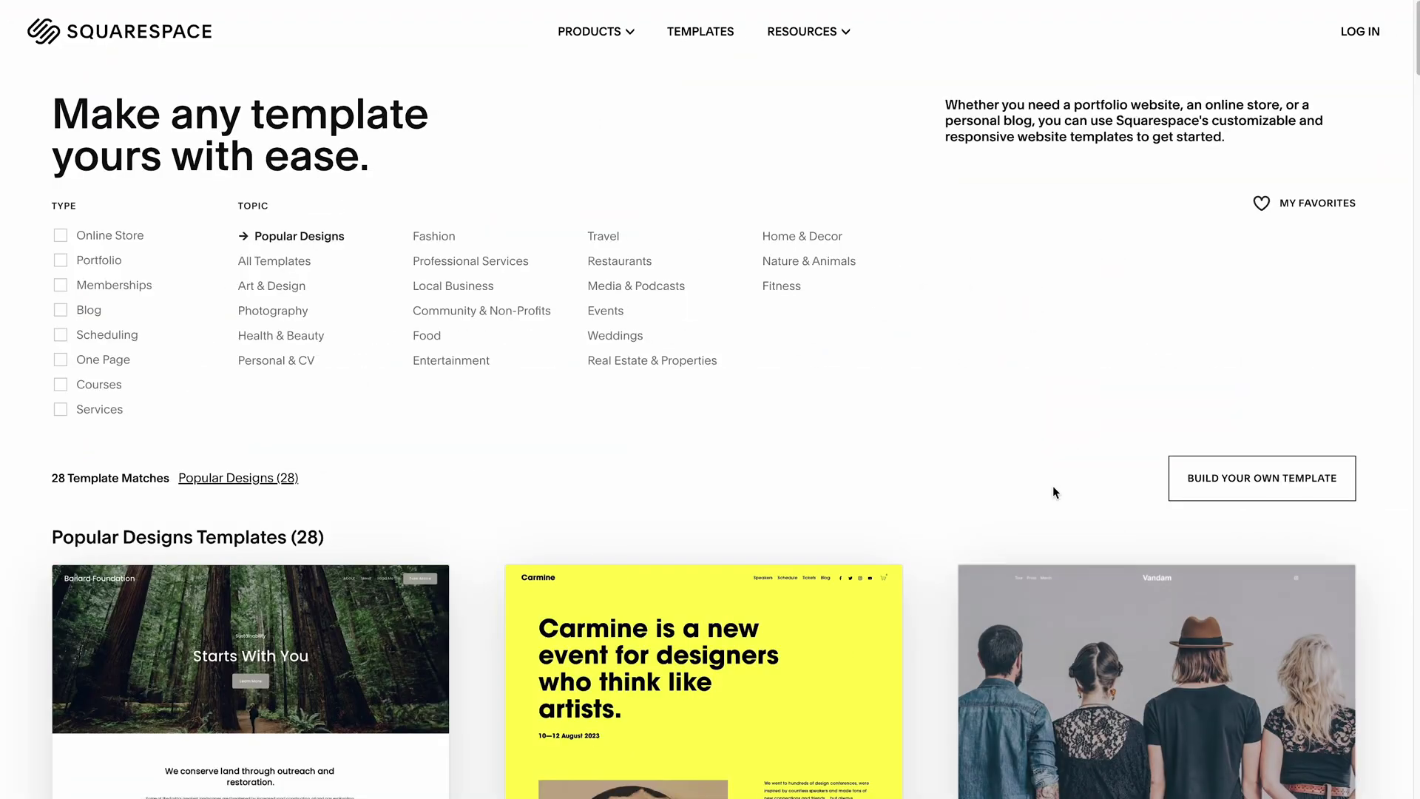
scroll(1053, 484, down, 3)
scroll(1052, 485, down, 4)
scroll(1053, 485, down, 3)
scroll(1053, 485, down, 2)
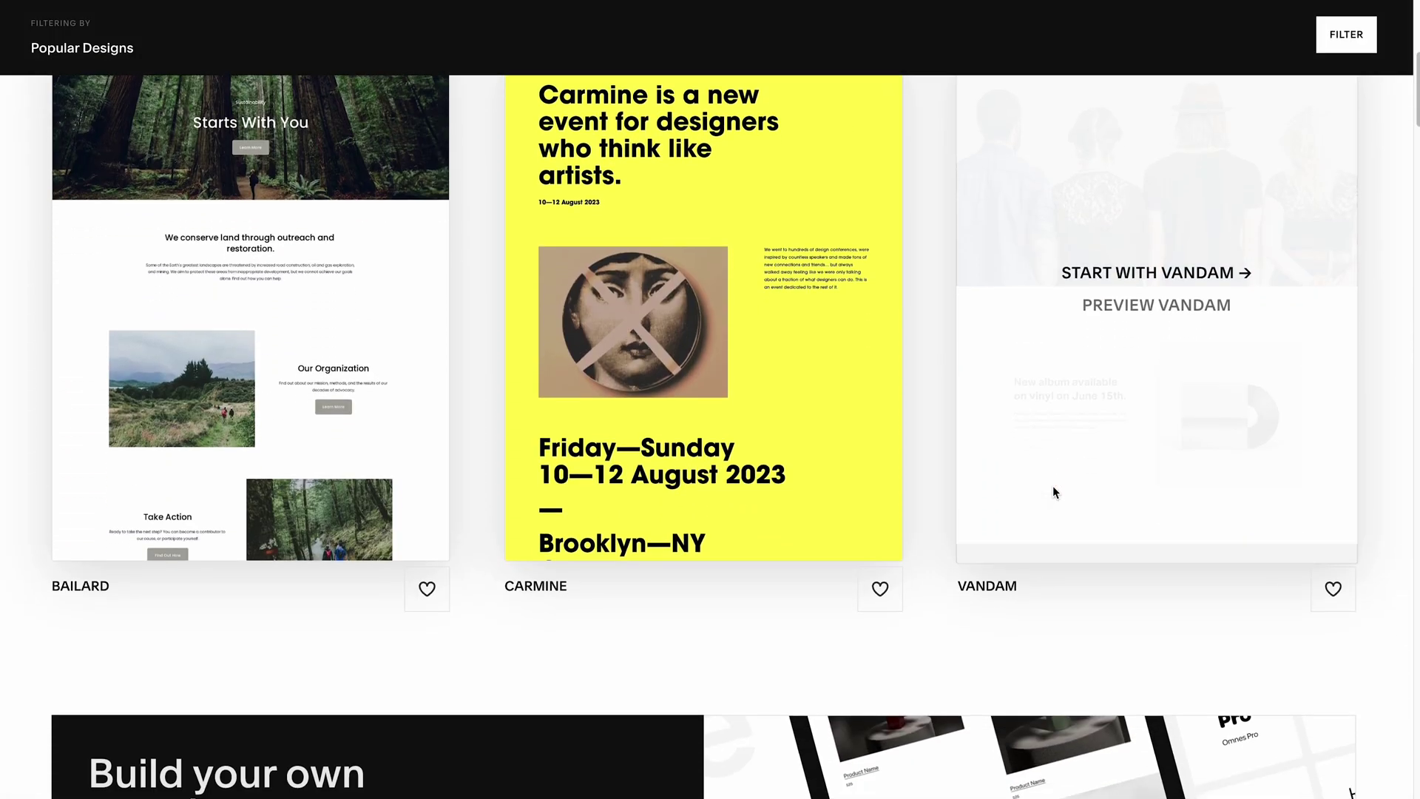
scroll(1053, 485, down, 3)
scroll(1052, 485, down, 4)
scroll(1053, 485, down, 2)
scroll(1053, 485, down, 2)
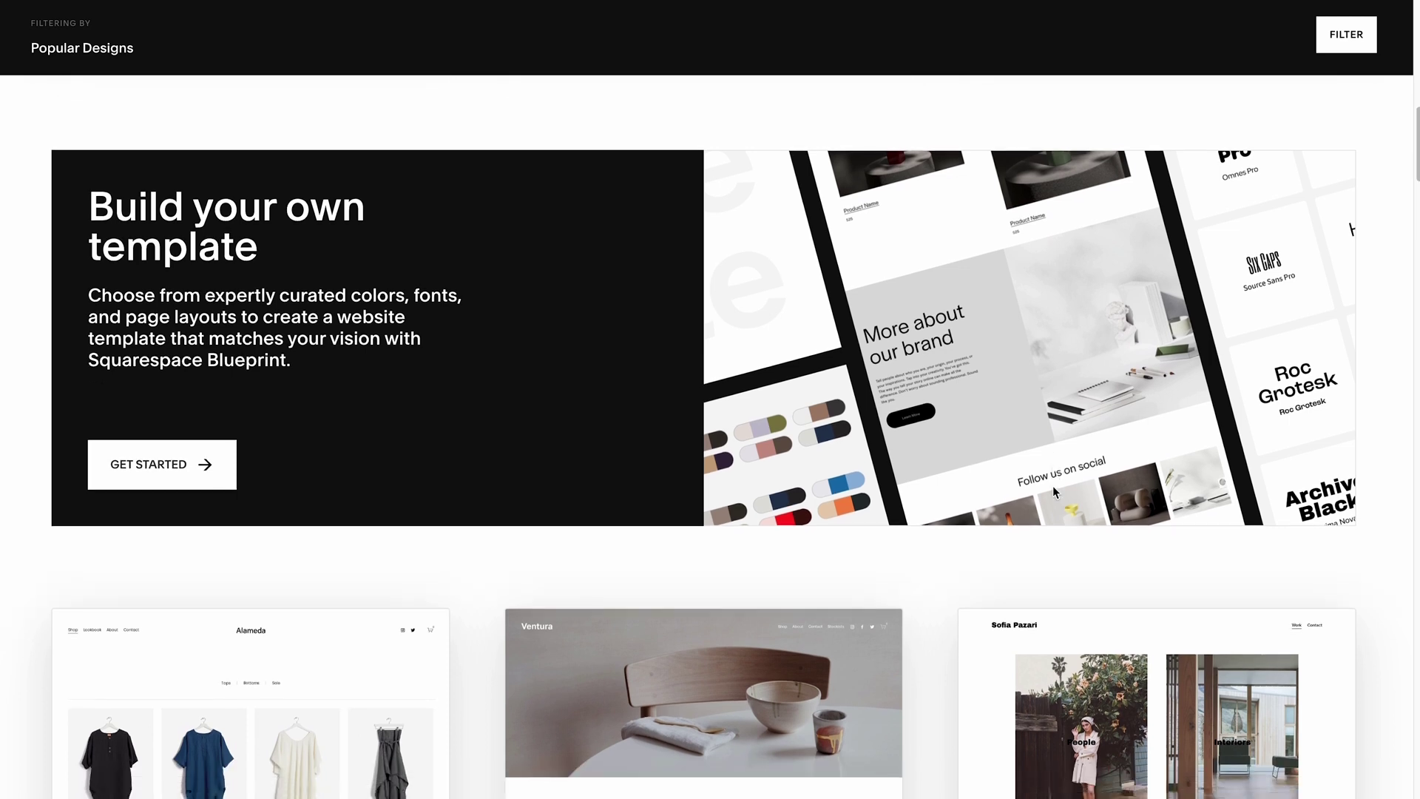
scroll(1053, 485, down, 3)
scroll(1053, 485, down, 3)
scroll(1053, 485, down, 2)
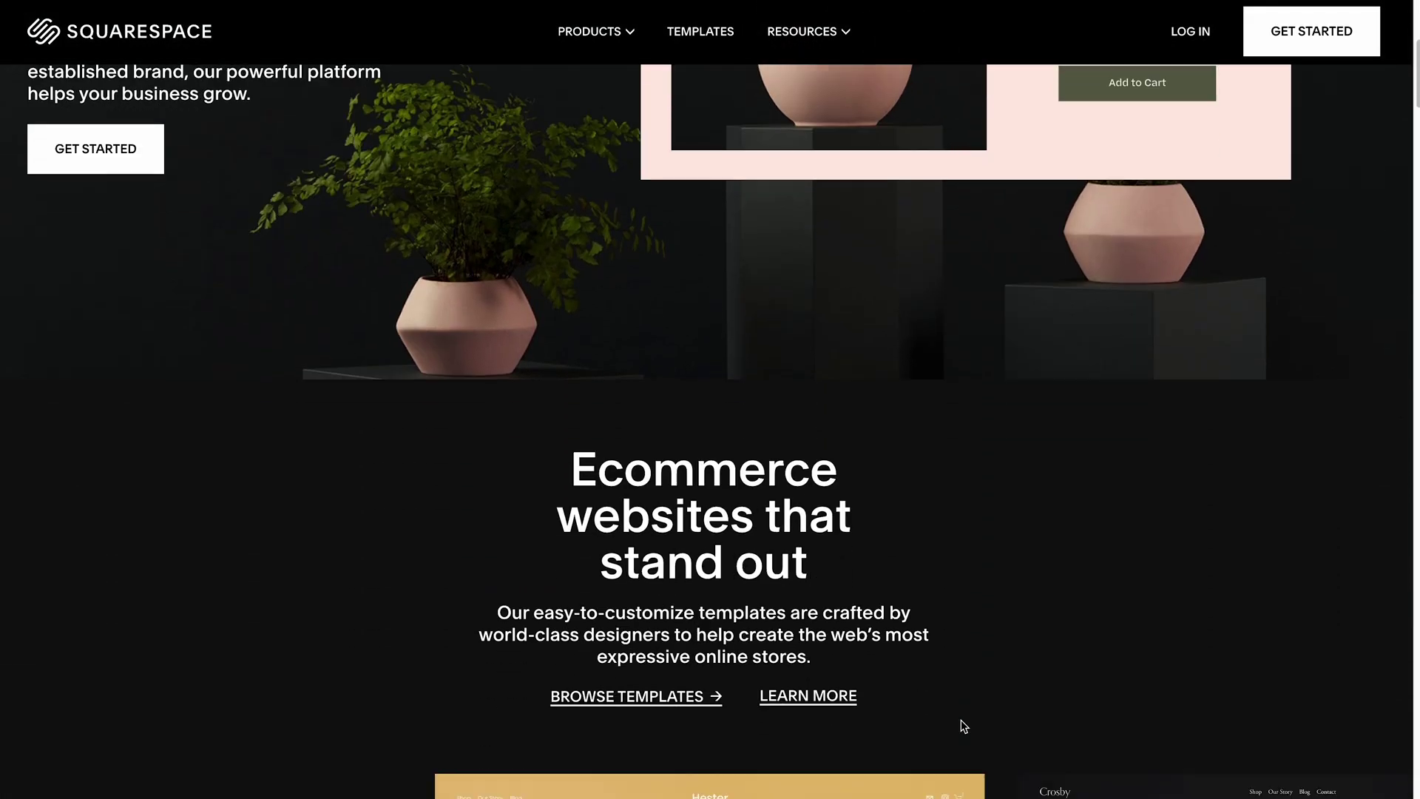
scroll(964, 726, down, 3)
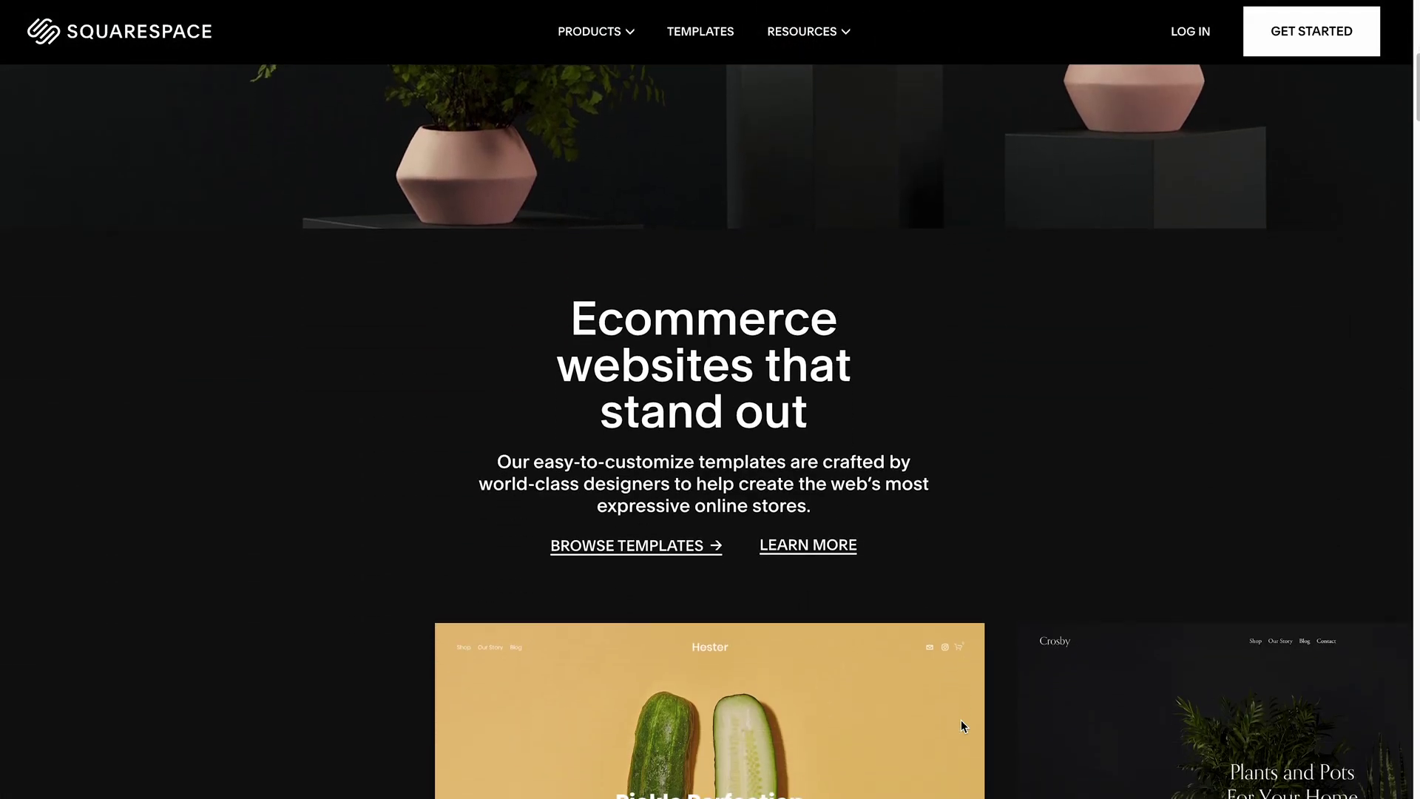
scroll(963, 726, down, 2)
scroll(964, 726, down, 3)
scroll(964, 726, down, 3)
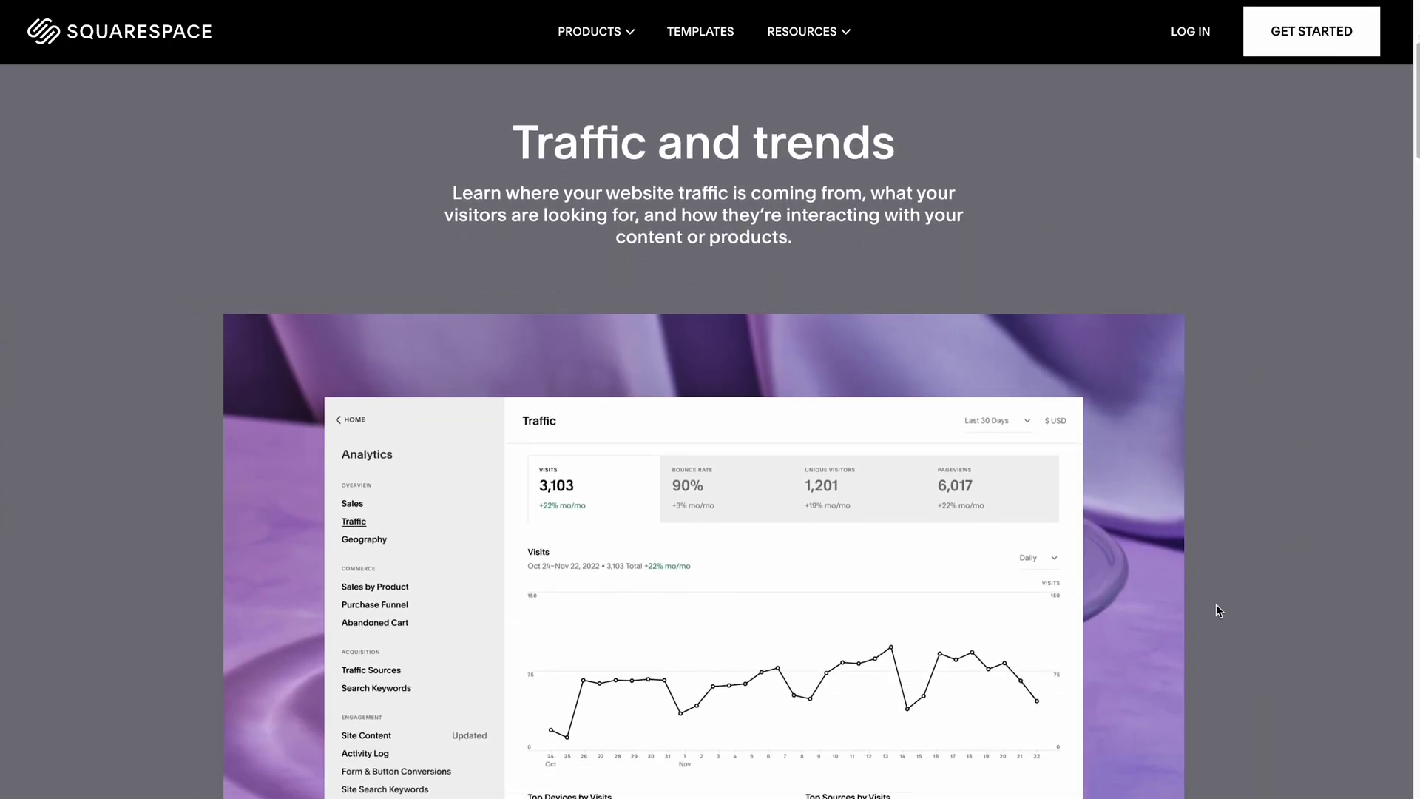
scroll(1215, 604, down, 3)
scroll(1215, 604, down, 2)
scroll(1215, 604, down, 3)
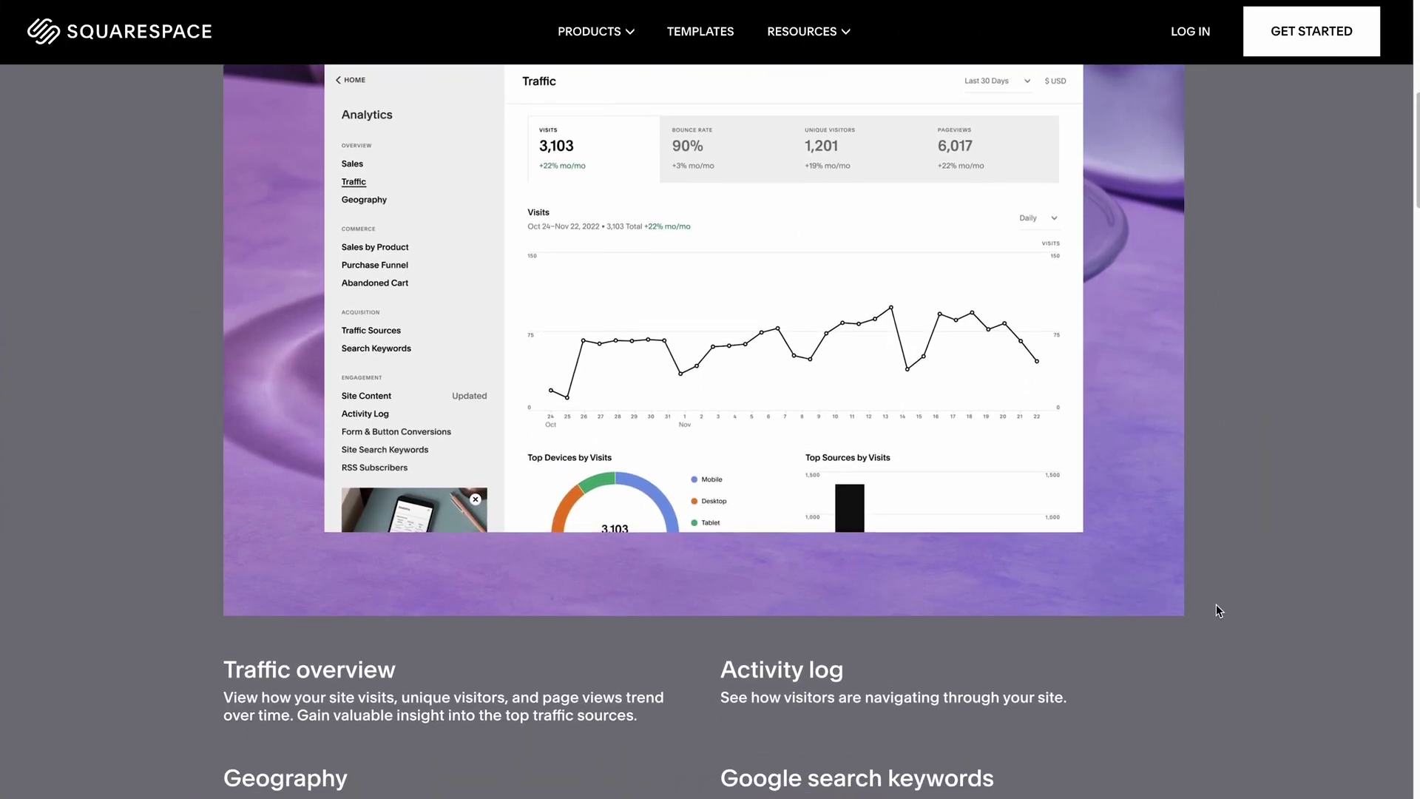
scroll(1215, 604, down, 3)
scroll(1215, 604, down, 3)
scroll(1215, 605, down, 1)
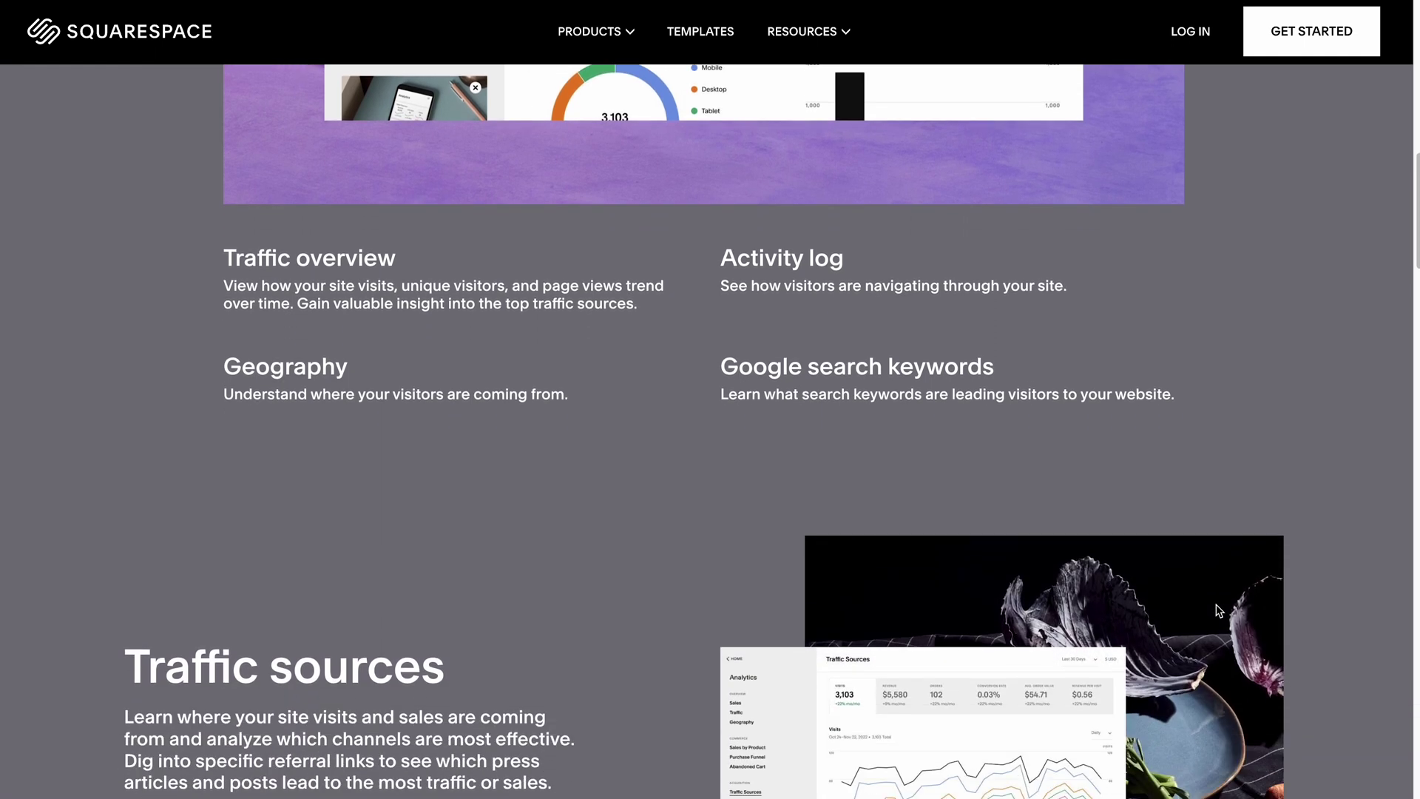
scroll(1217, 604, down, 2)
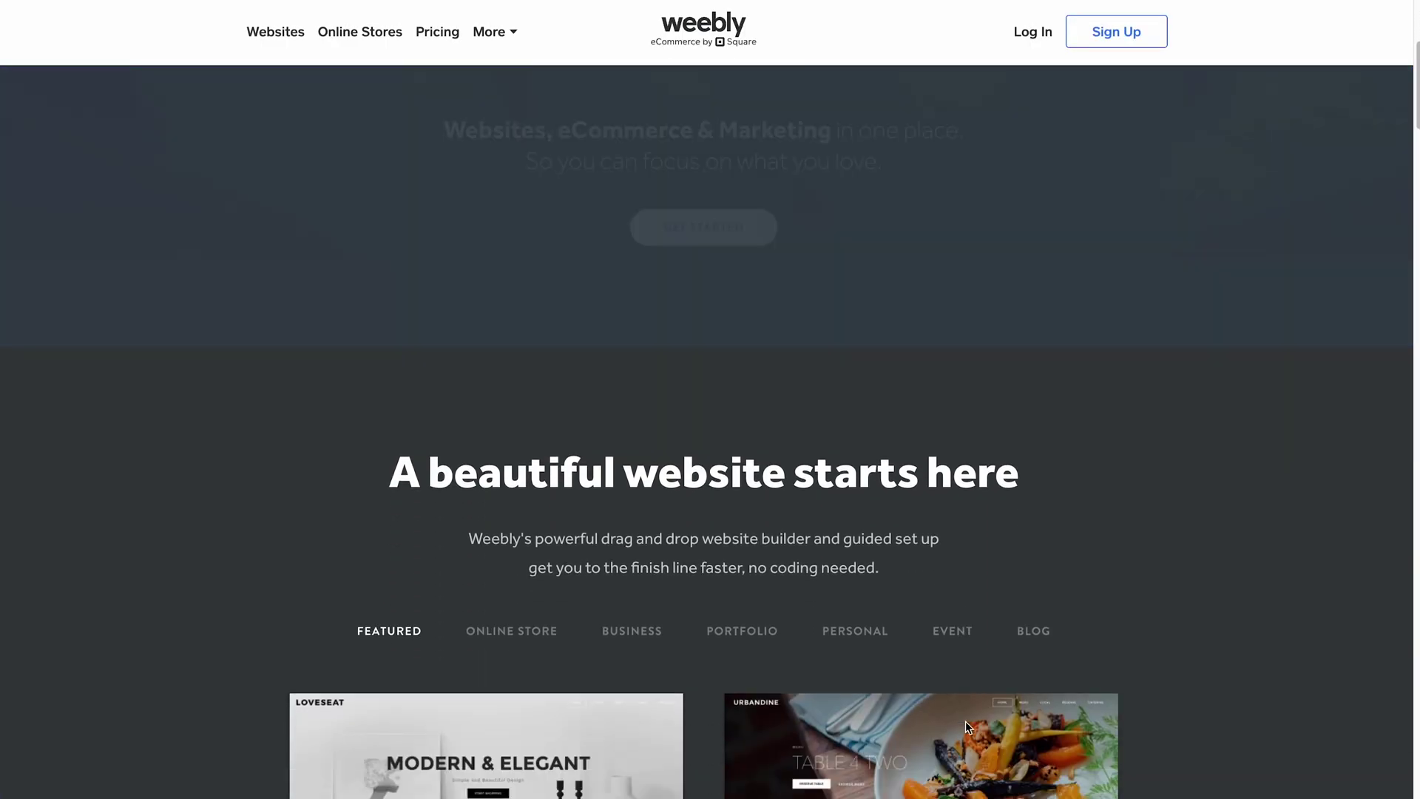
scroll(965, 726, down, 3)
scroll(965, 727, down, 2)
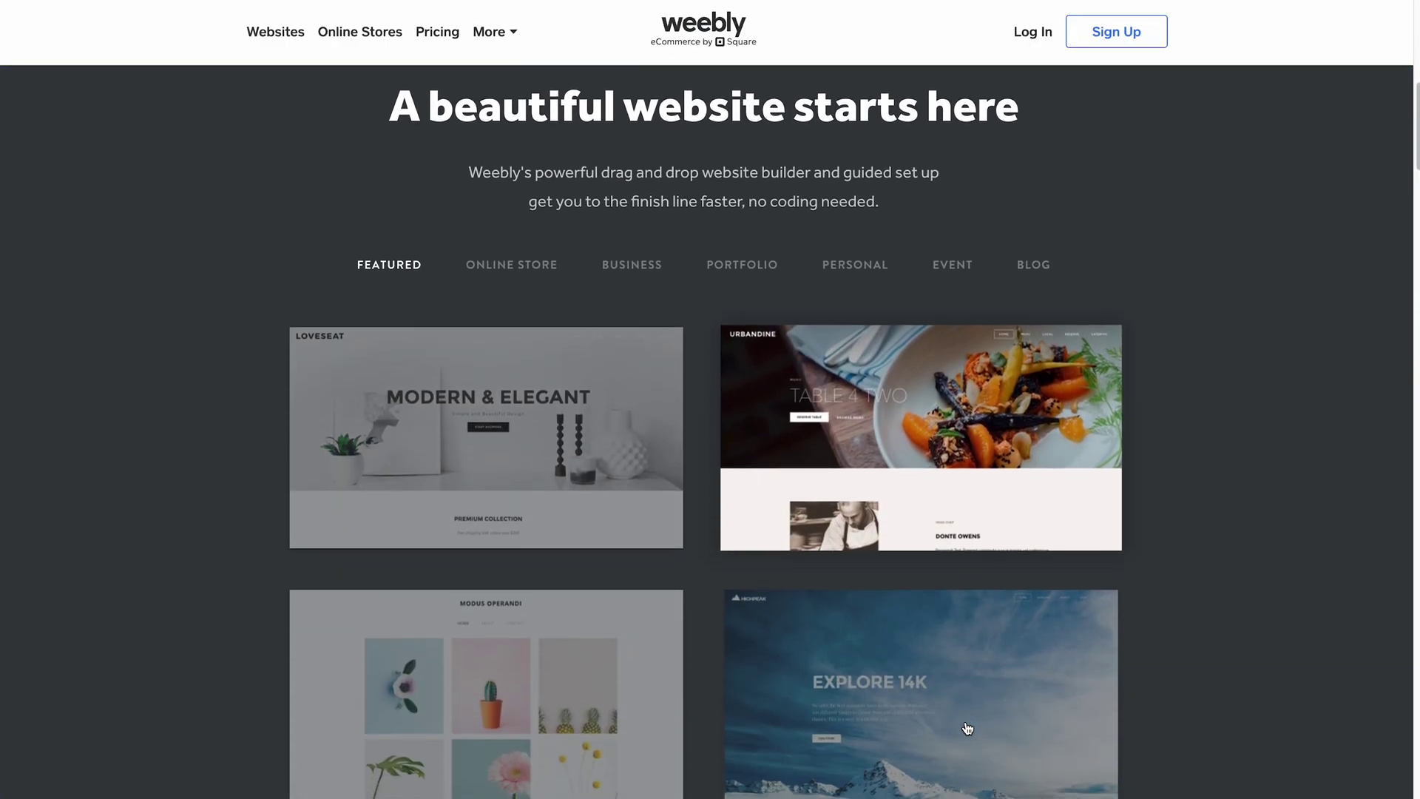
scroll(965, 727, down, 2)
scroll(964, 727, down, 5)
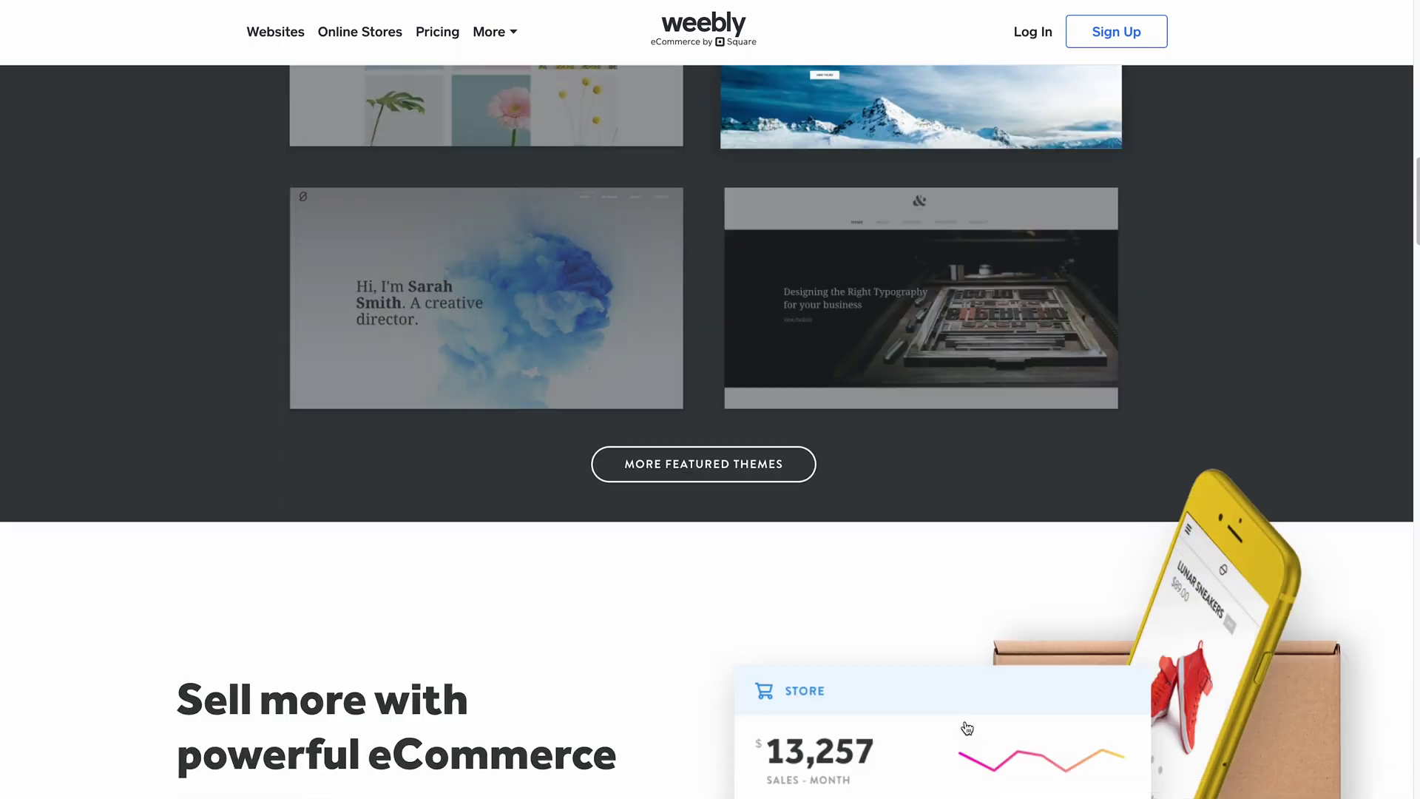
scroll(965, 726, down, 2)
scroll(965, 726, down, 1)
scroll(966, 726, down, 1)
scroll(966, 727, down, 2)
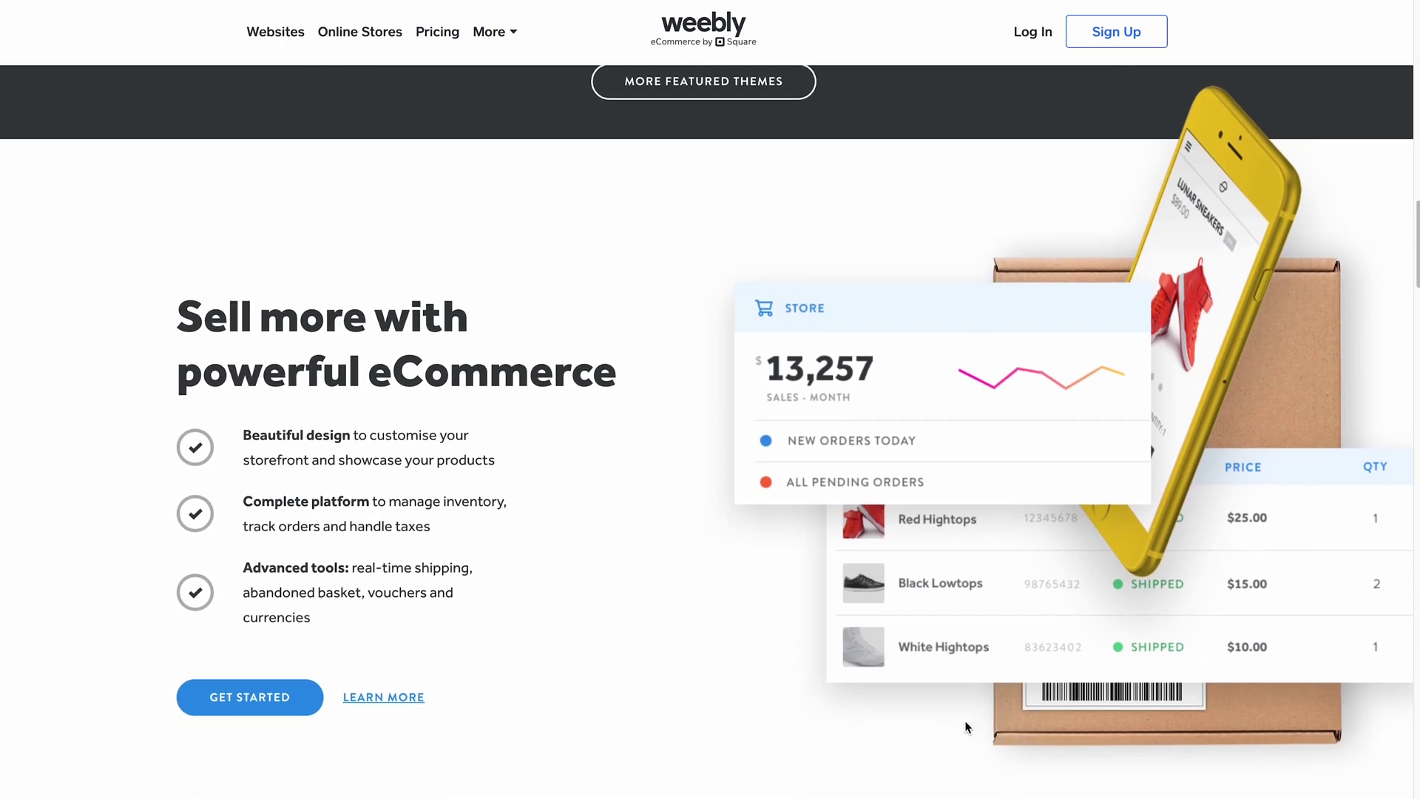
scroll(965, 726, down, 1)
scroll(966, 727, down, 3)
scroll(966, 727, down, 4)
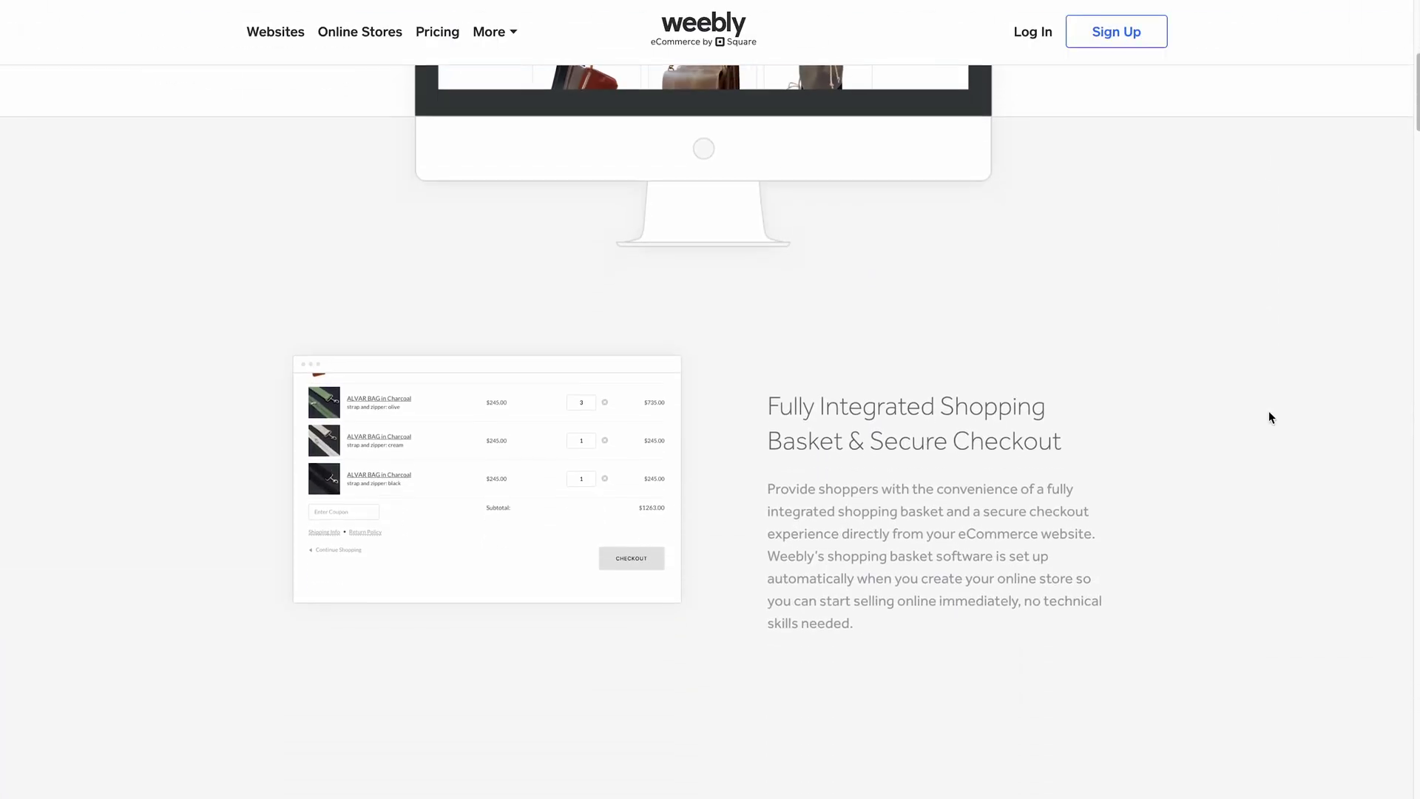
scroll(1268, 410, down, 1)
scroll(1267, 411, down, 5)
scroll(1268, 411, down, 1)
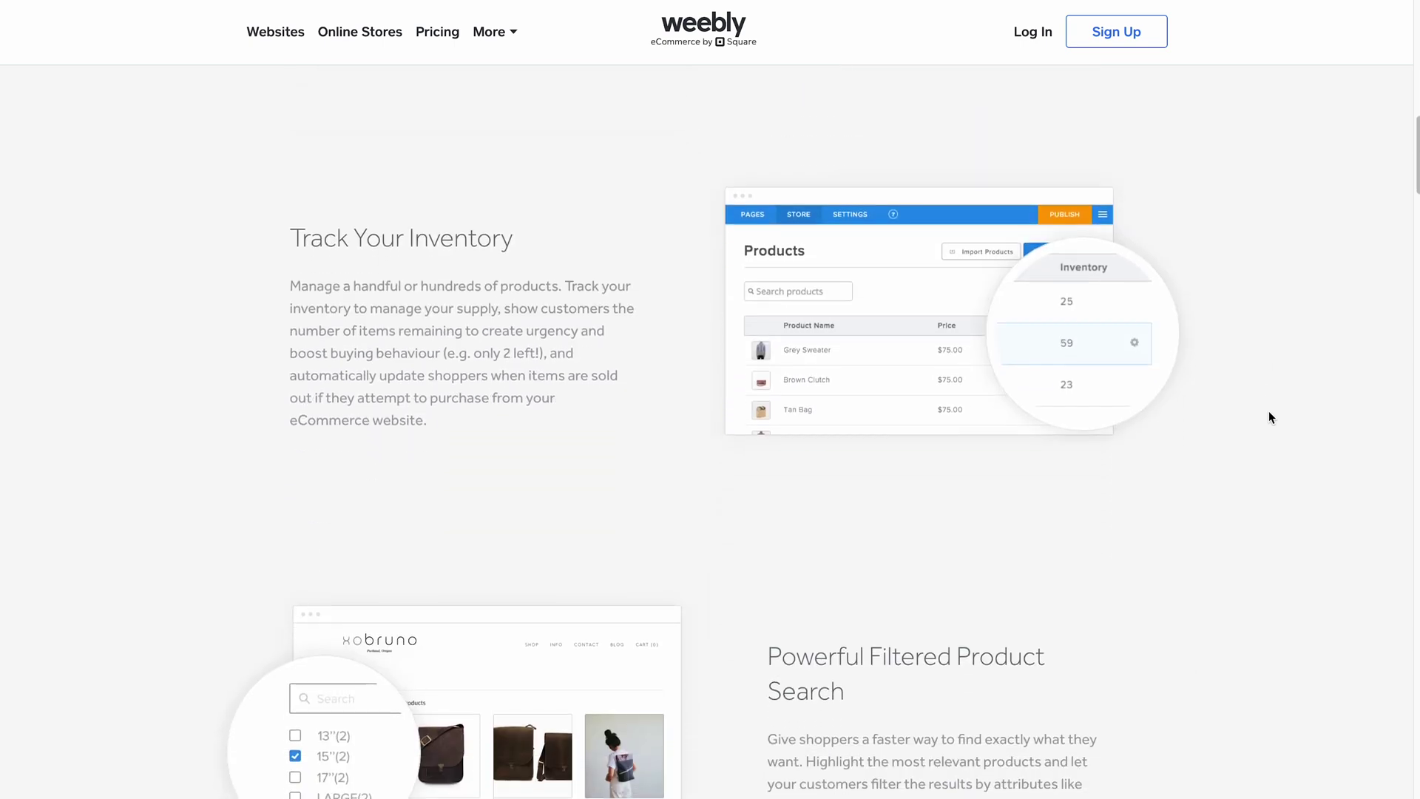
scroll(1268, 410, down, 1)
scroll(1269, 410, down, 4)
scroll(1267, 410, down, 2)
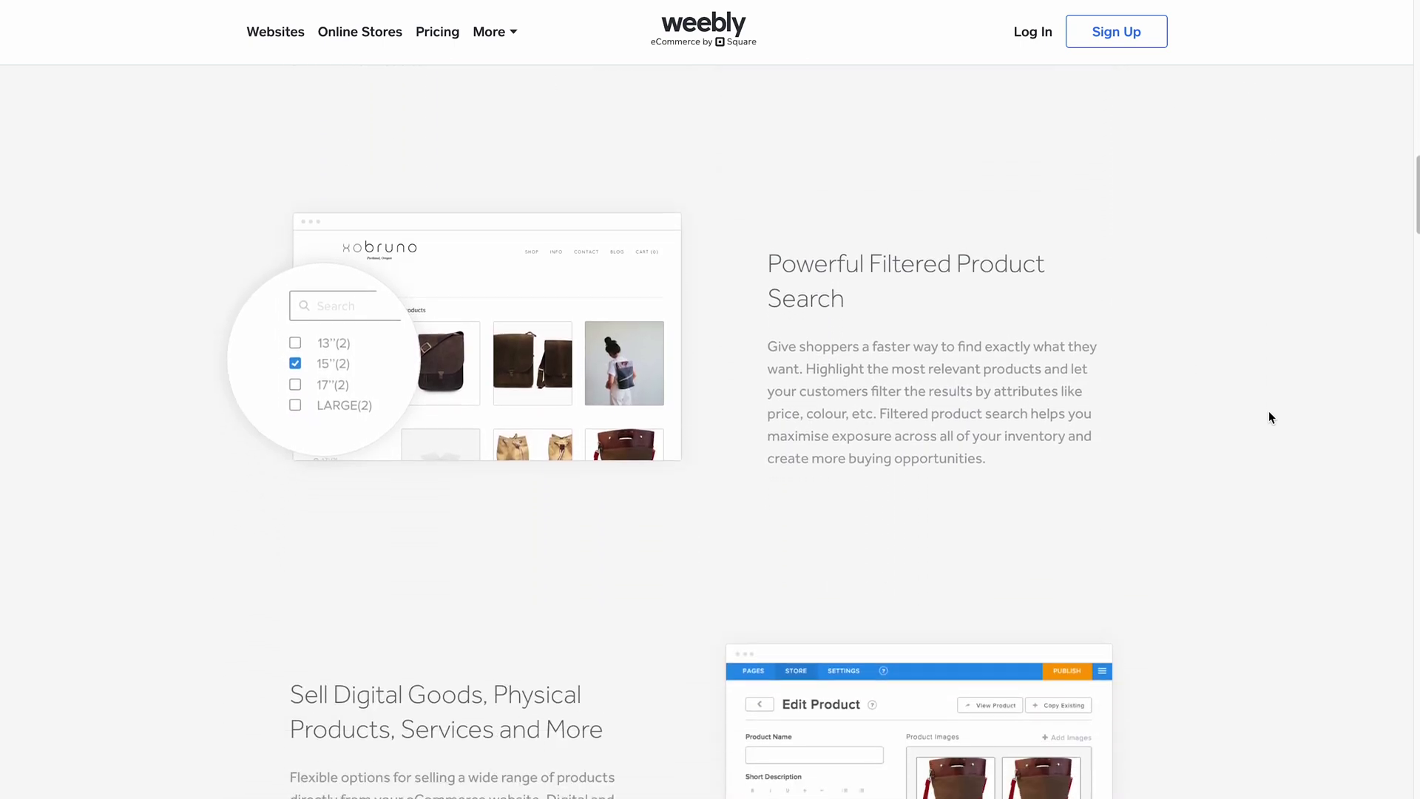
scroll(1268, 410, down, 1)
scroll(1268, 410, down, 4)
scroll(1267, 411, down, 2)
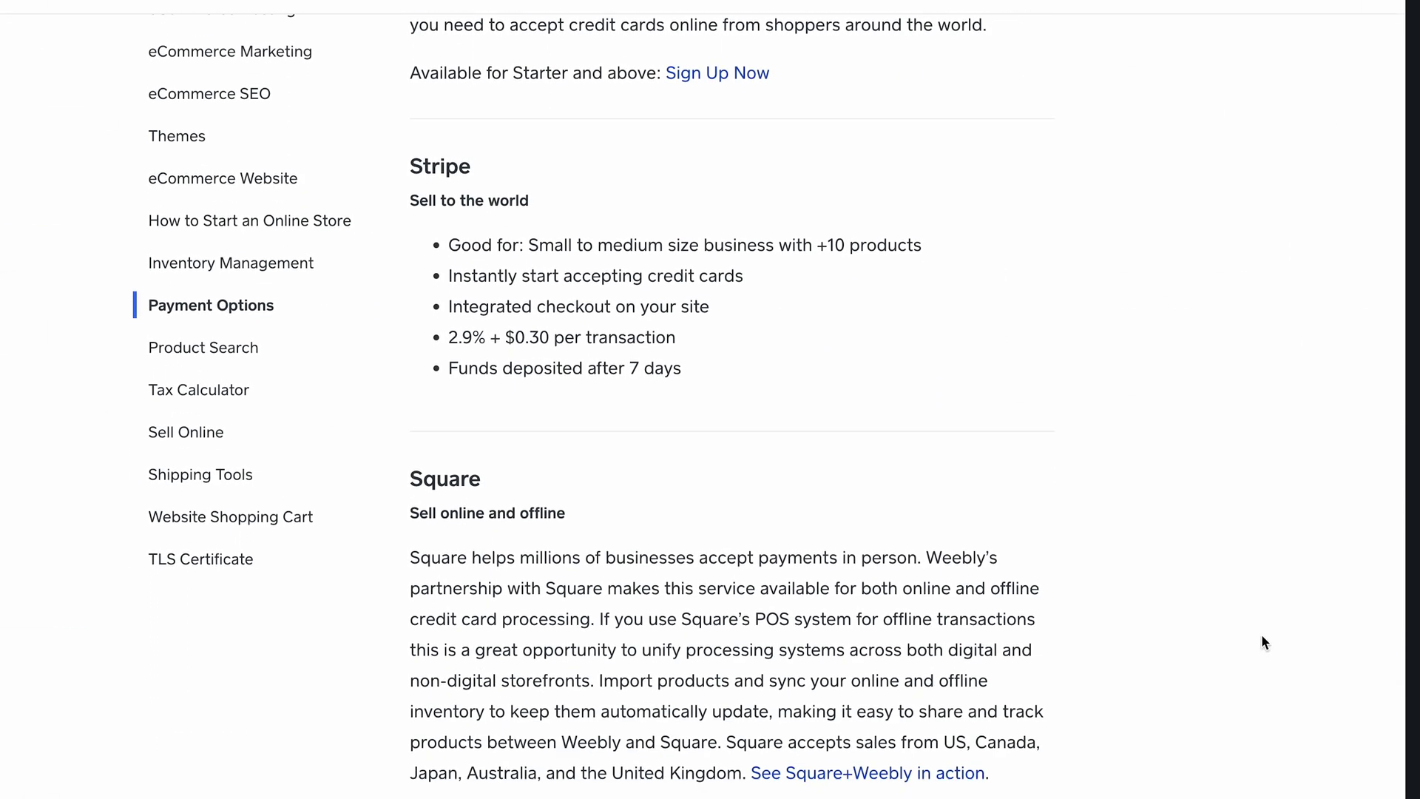
scroll(1261, 634, down, 1)
scroll(1261, 633, down, 1)
scroll(1261, 634, down, 1)
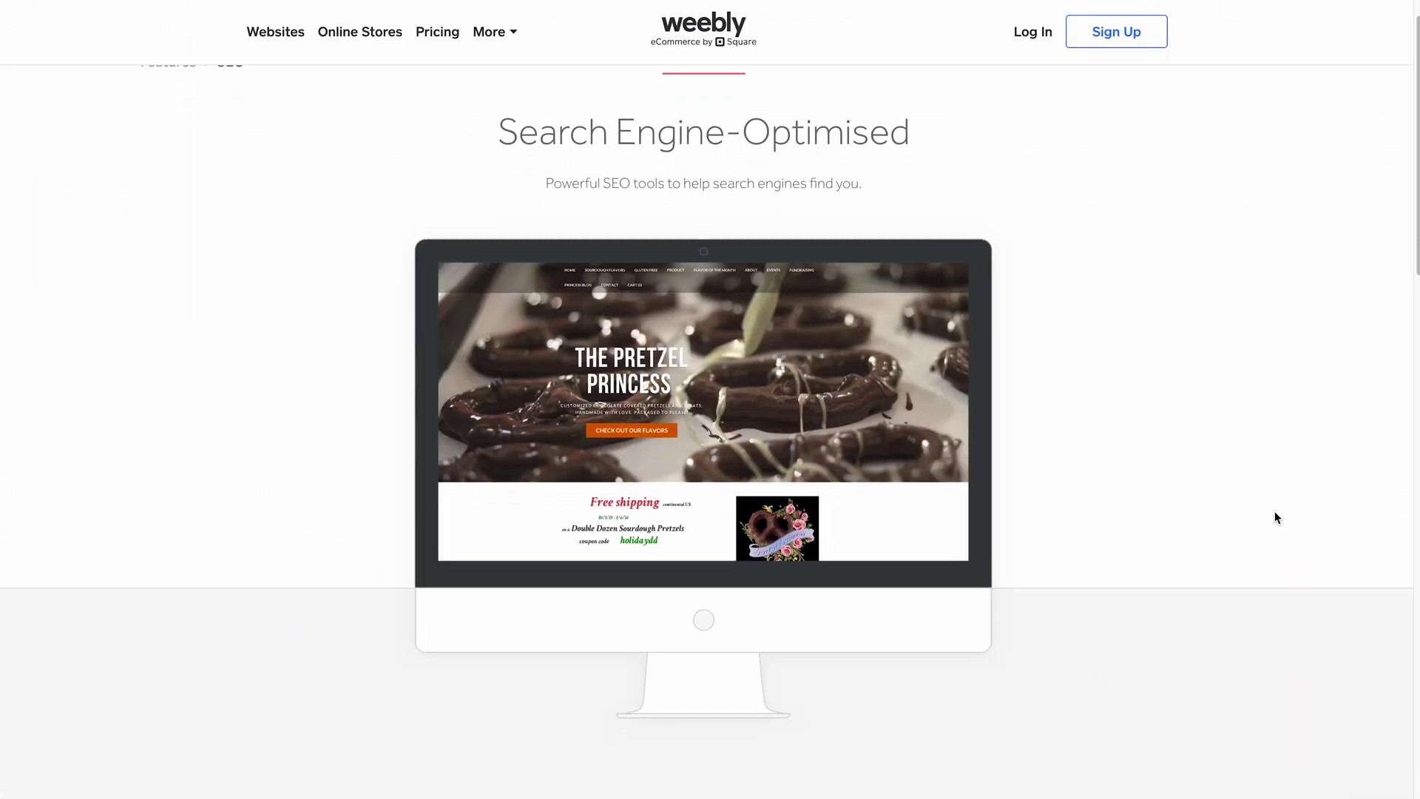
scroll(1274, 511, down, 2)
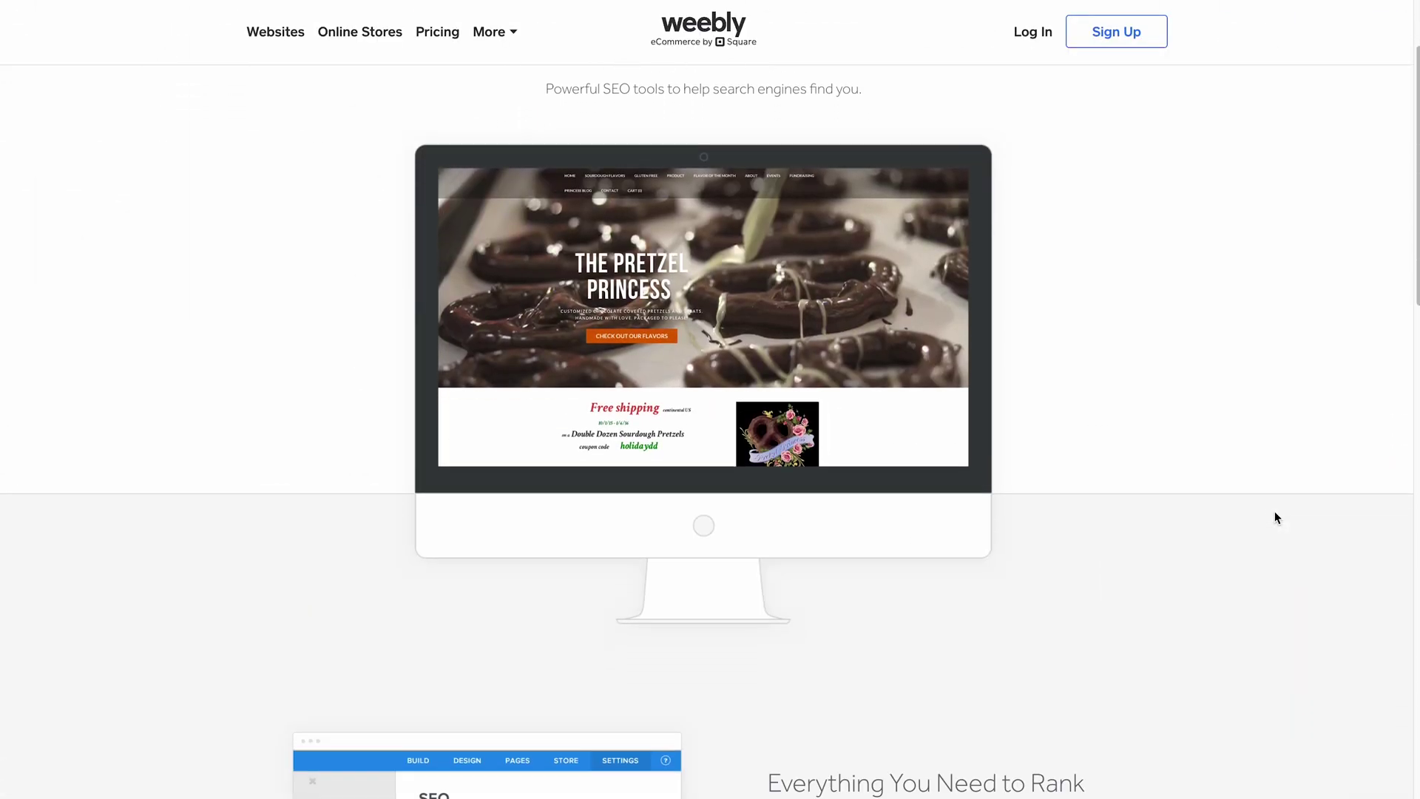
scroll(1274, 511, down, 2)
scroll(1274, 511, down, 2)
scroll(1275, 512, down, 2)
scroll(1275, 512, down, 1)
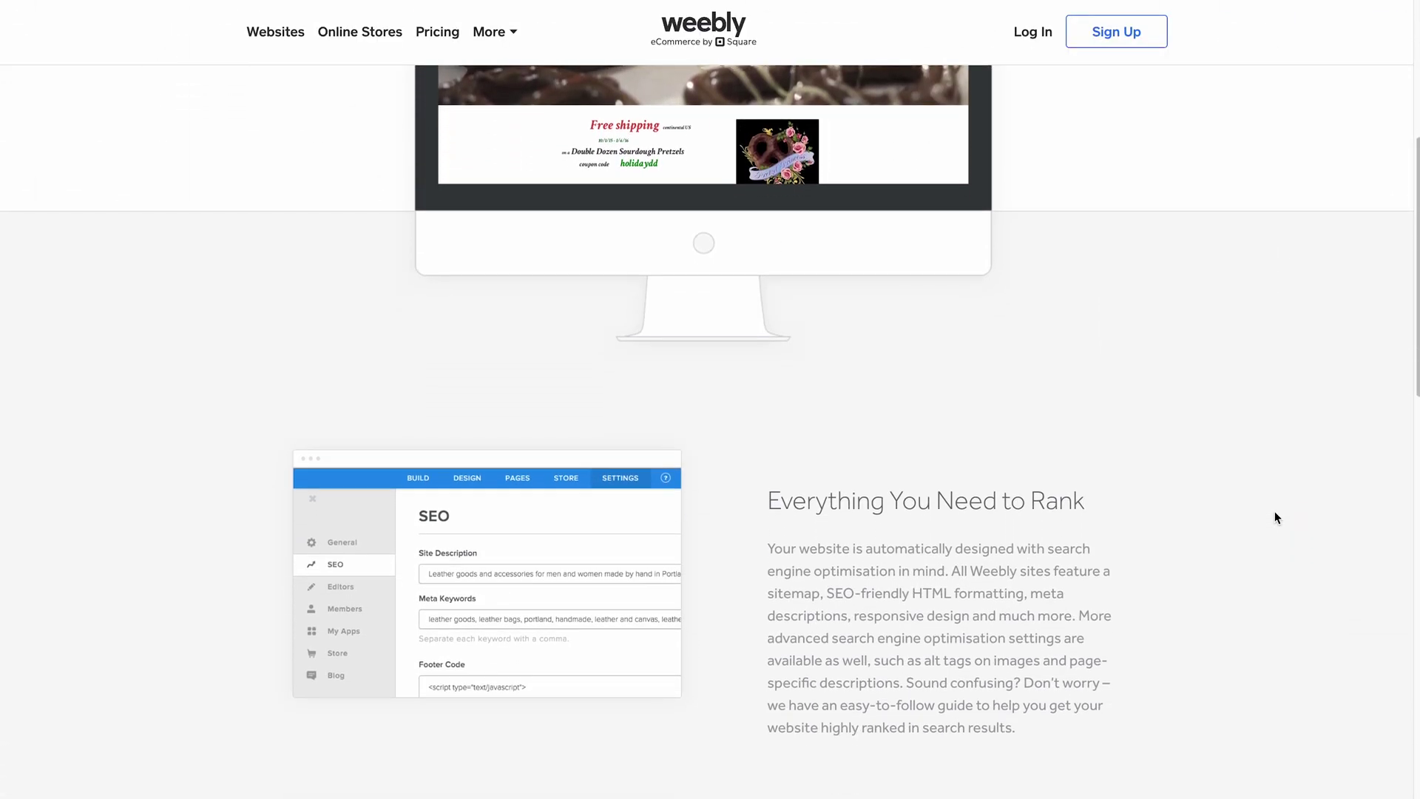
scroll(1275, 510, down, 2)
scroll(1274, 512, down, 1)
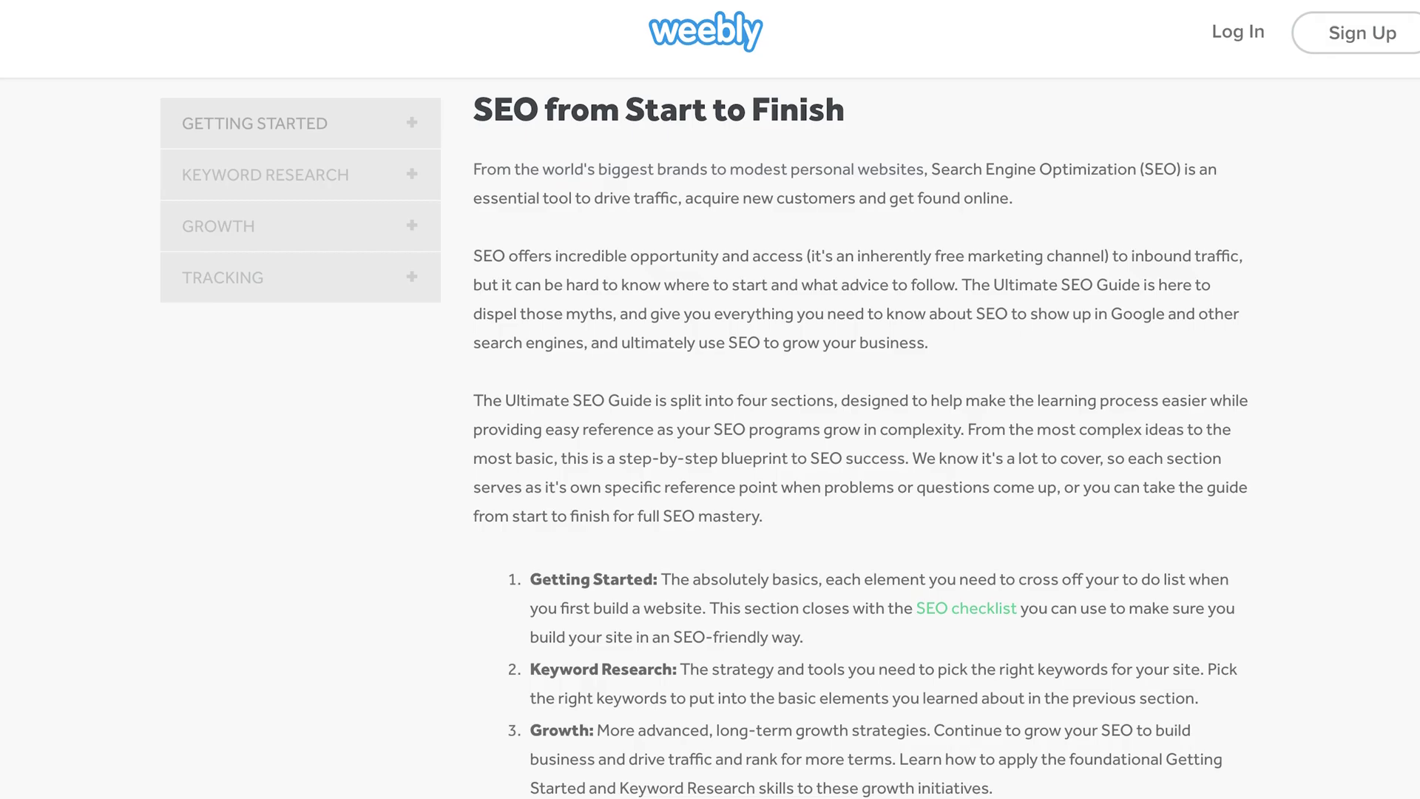
scroll(860, 443, down, 1)
scroll(860, 444, down, 1)
scroll(860, 444, down, 1)
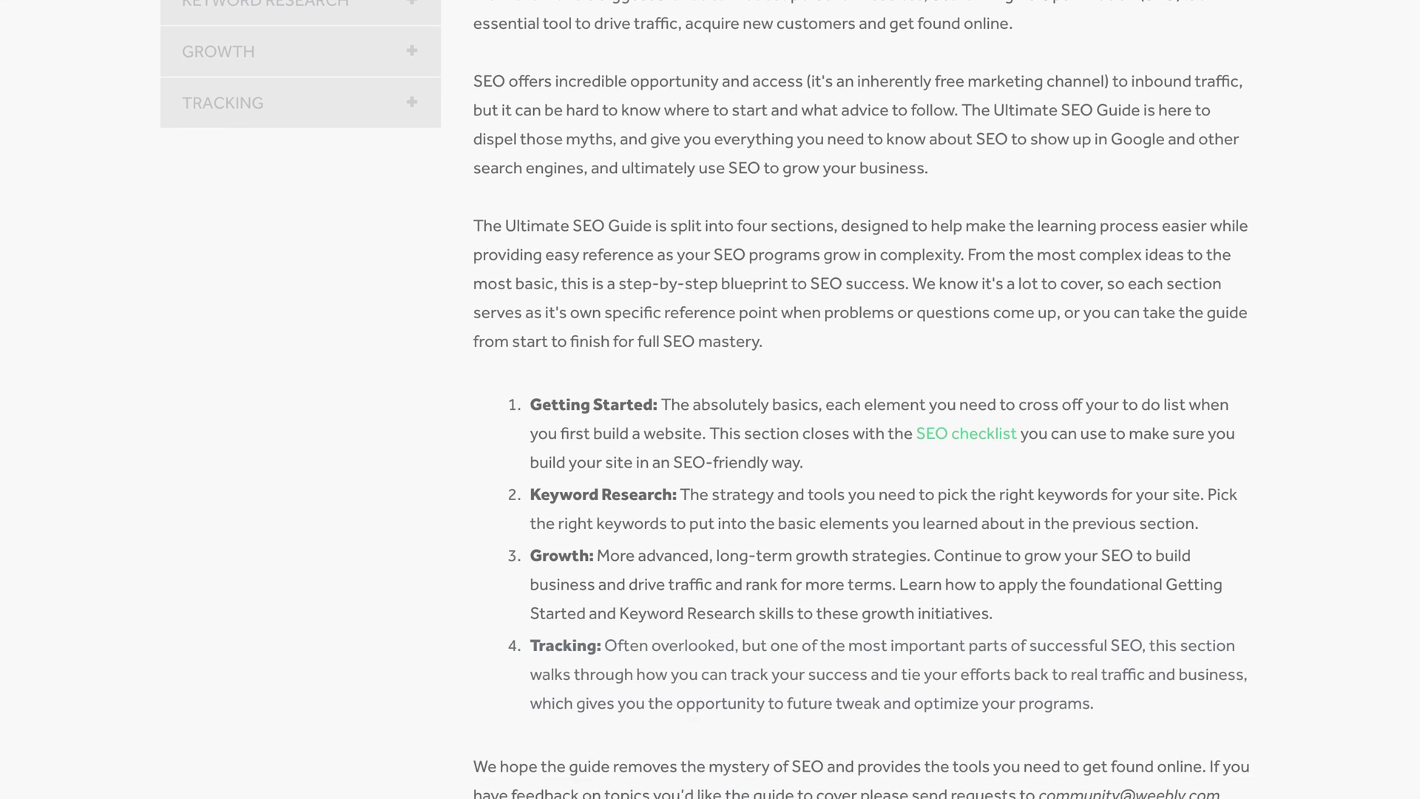
scroll(859, 444, down, 1)
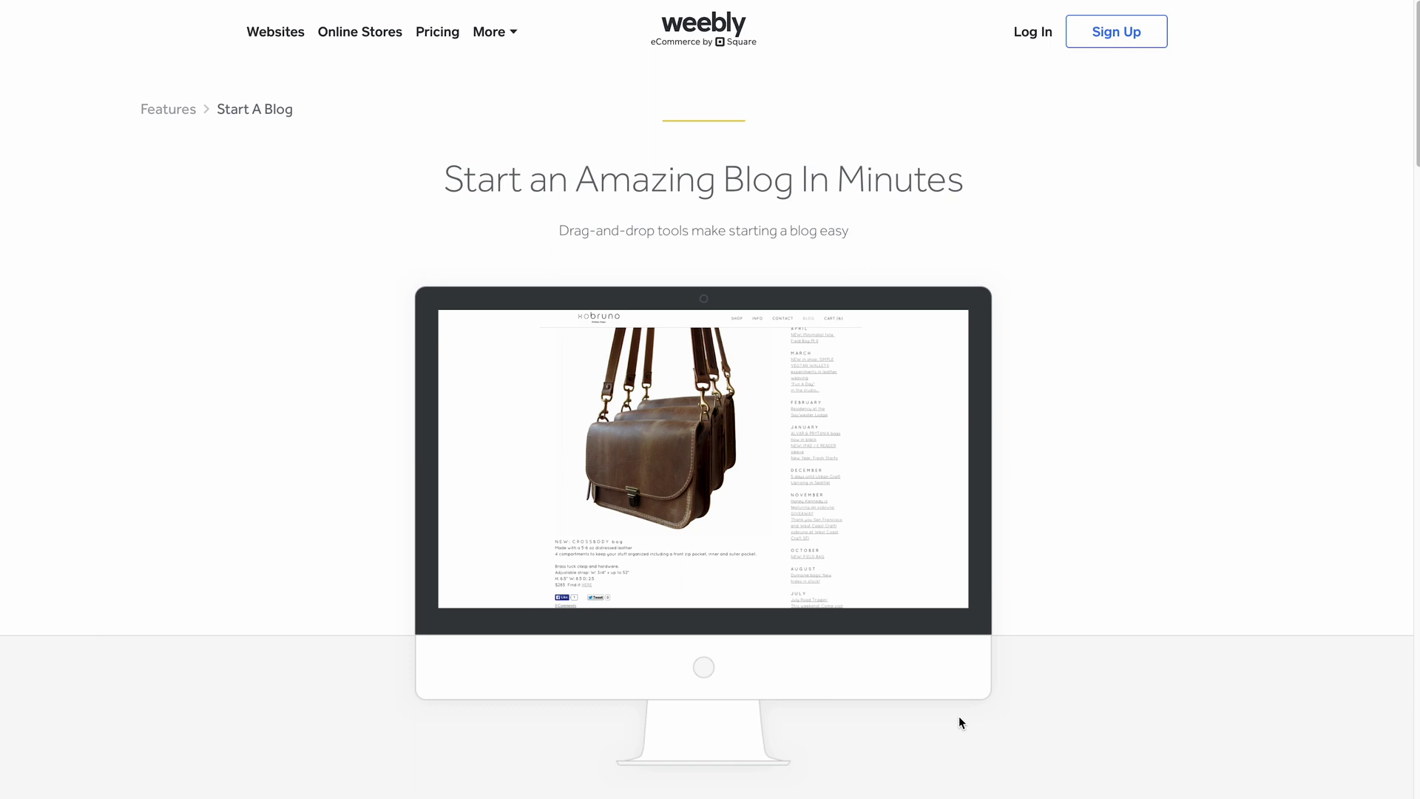
scroll(958, 716, down, 2)
scroll(959, 716, down, 2)
scroll(958, 715, down, 2)
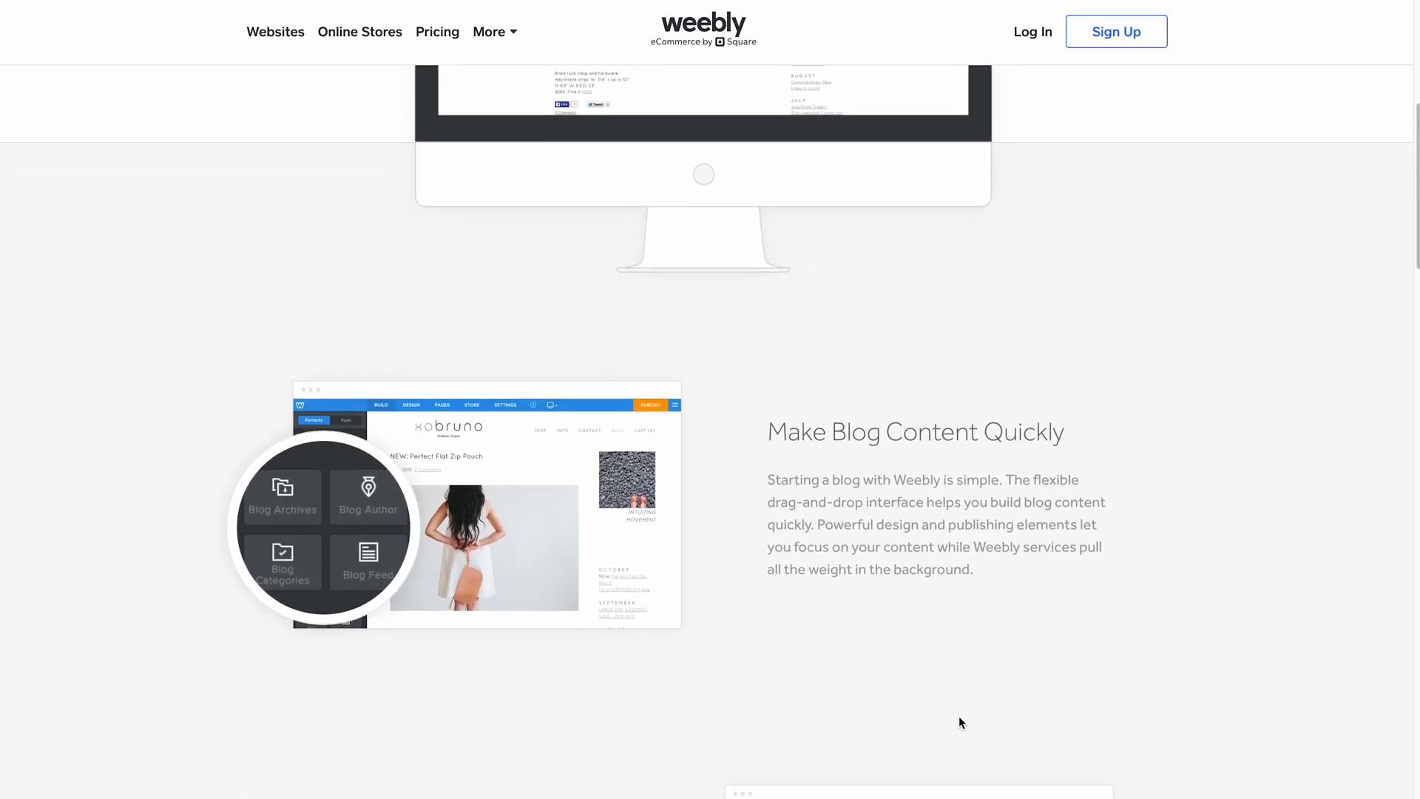
scroll(958, 716, down, 1)
scroll(962, 721, down, 1)
scroll(962, 722, down, 1)
scroll(960, 722, down, 1)
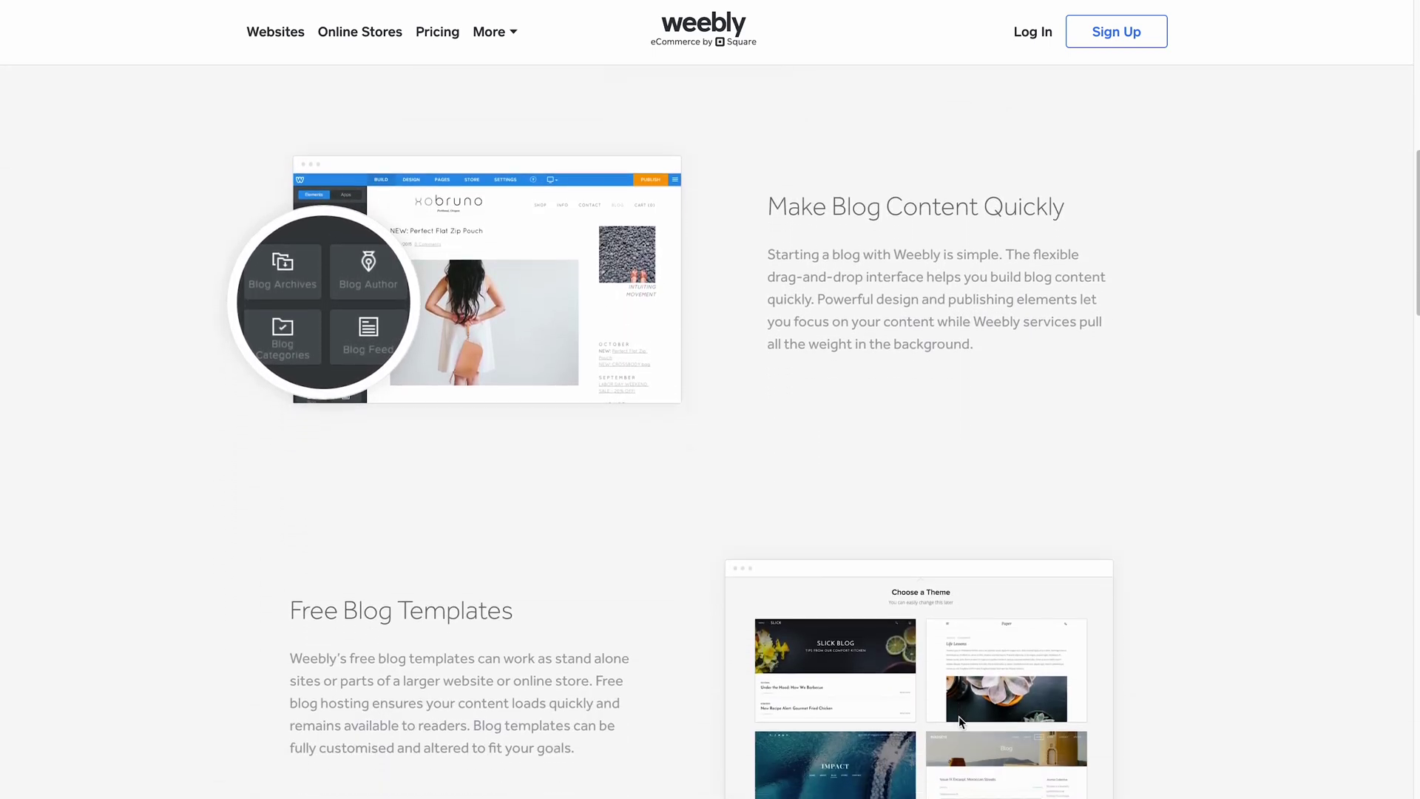
scroll(960, 721, down, 1)
scroll(961, 722, down, 2)
scroll(961, 721, down, 1)
scroll(961, 722, down, 1)
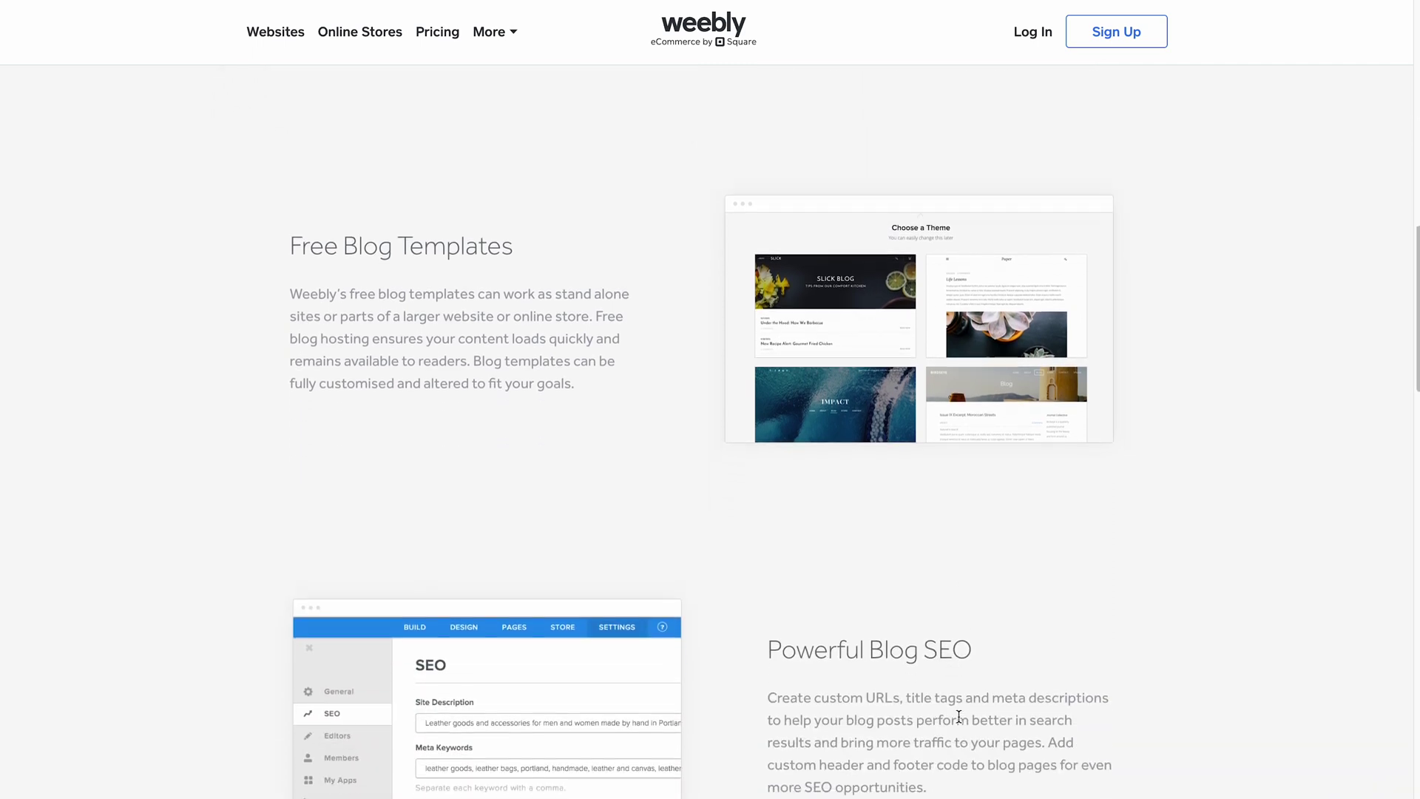
scroll(961, 722, down, 1)
scroll(959, 715, down, 2)
scroll(959, 715, down, 2)
scroll(958, 716, down, 1)
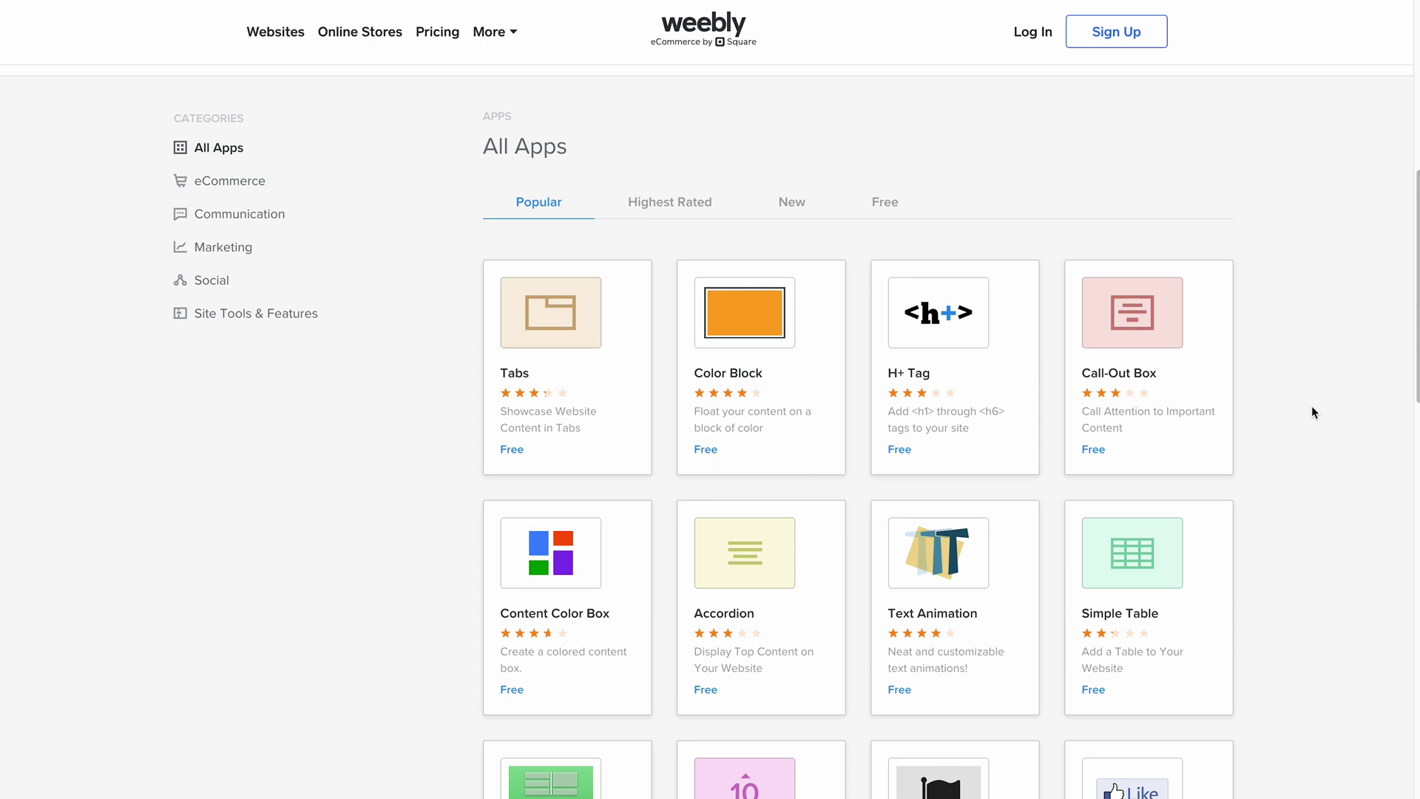
scroll(1312, 405, down, 2)
scroll(1312, 411, down, 2)
scroll(1312, 411, down, 1)
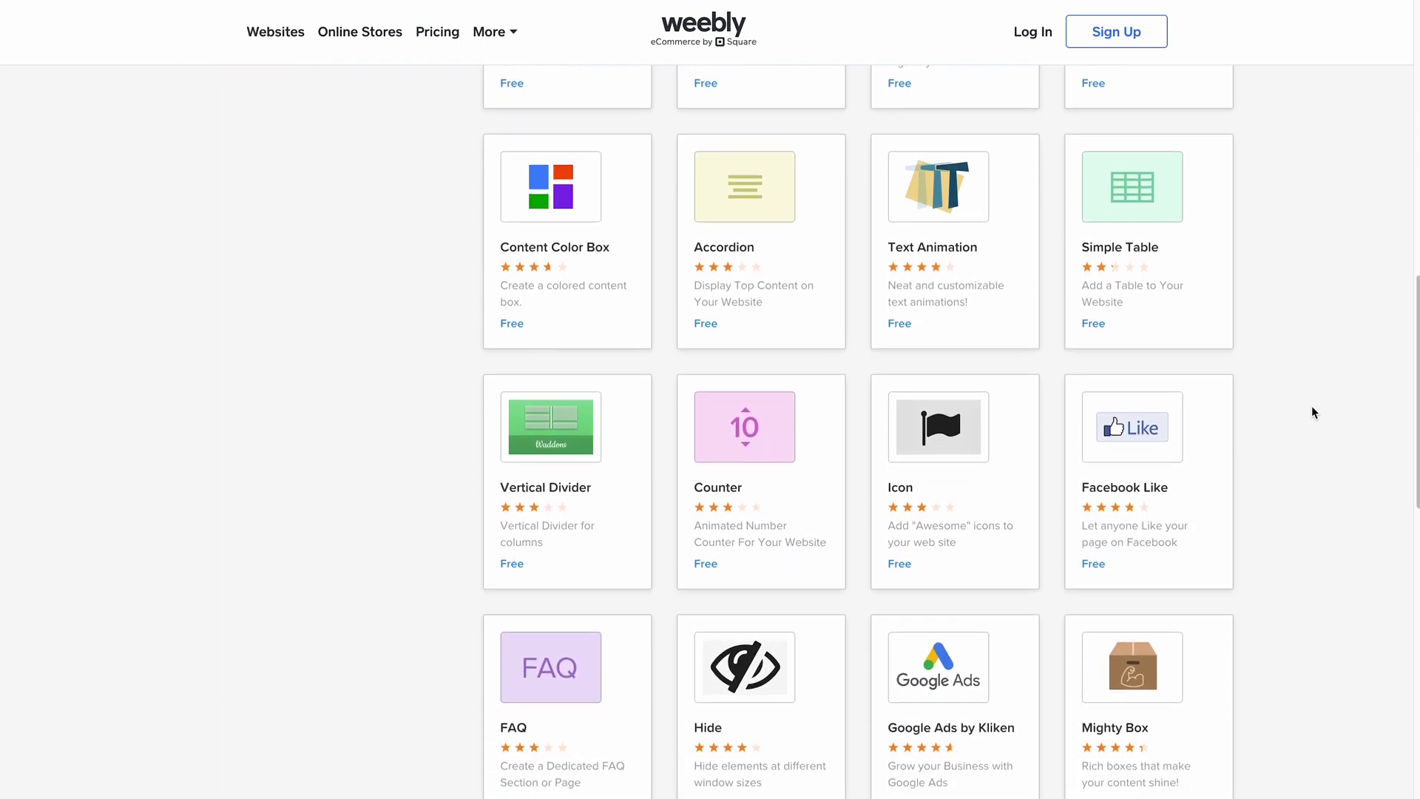
scroll(1312, 411, down, 1)
scroll(1312, 412, down, 2)
scroll(1311, 411, down, 1)
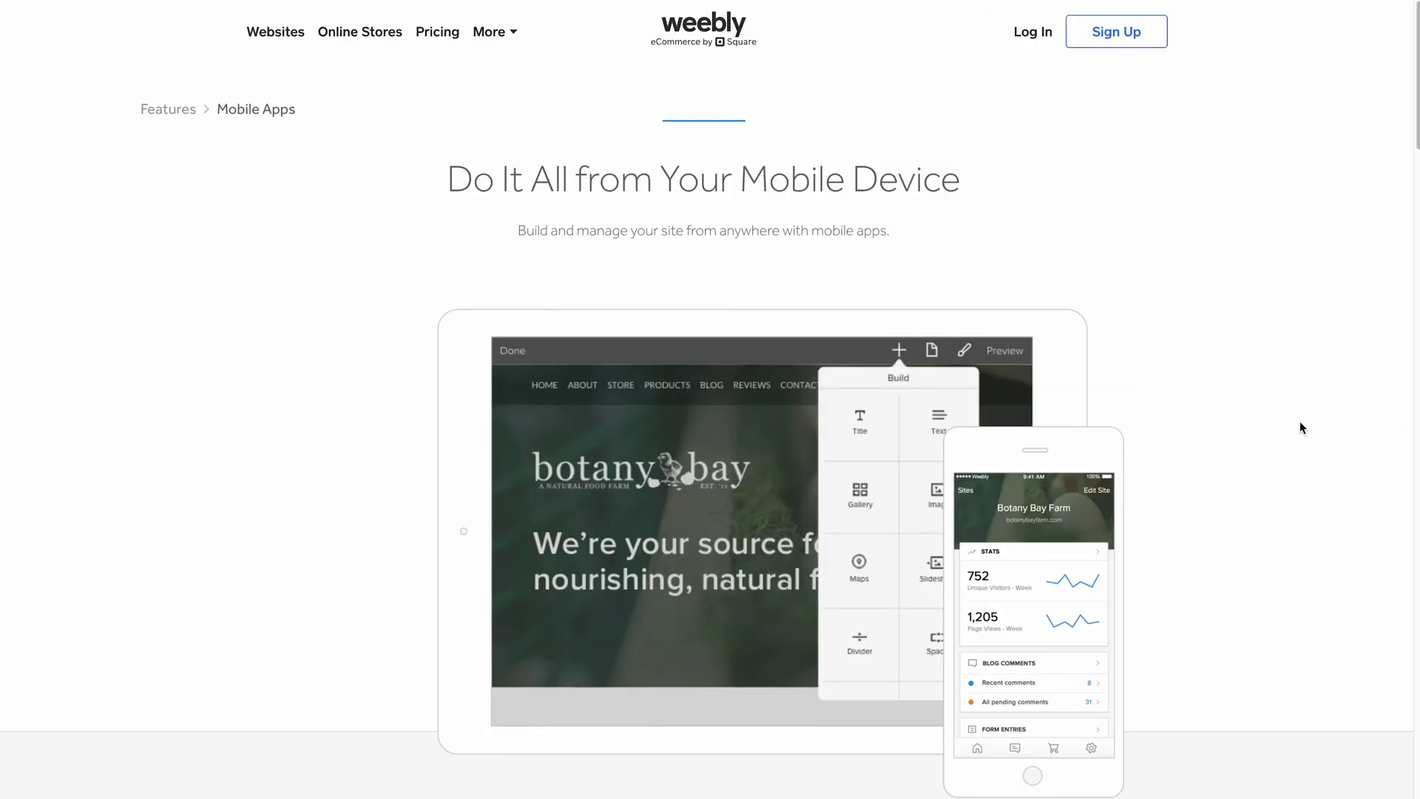
scroll(1298, 420, down, 1)
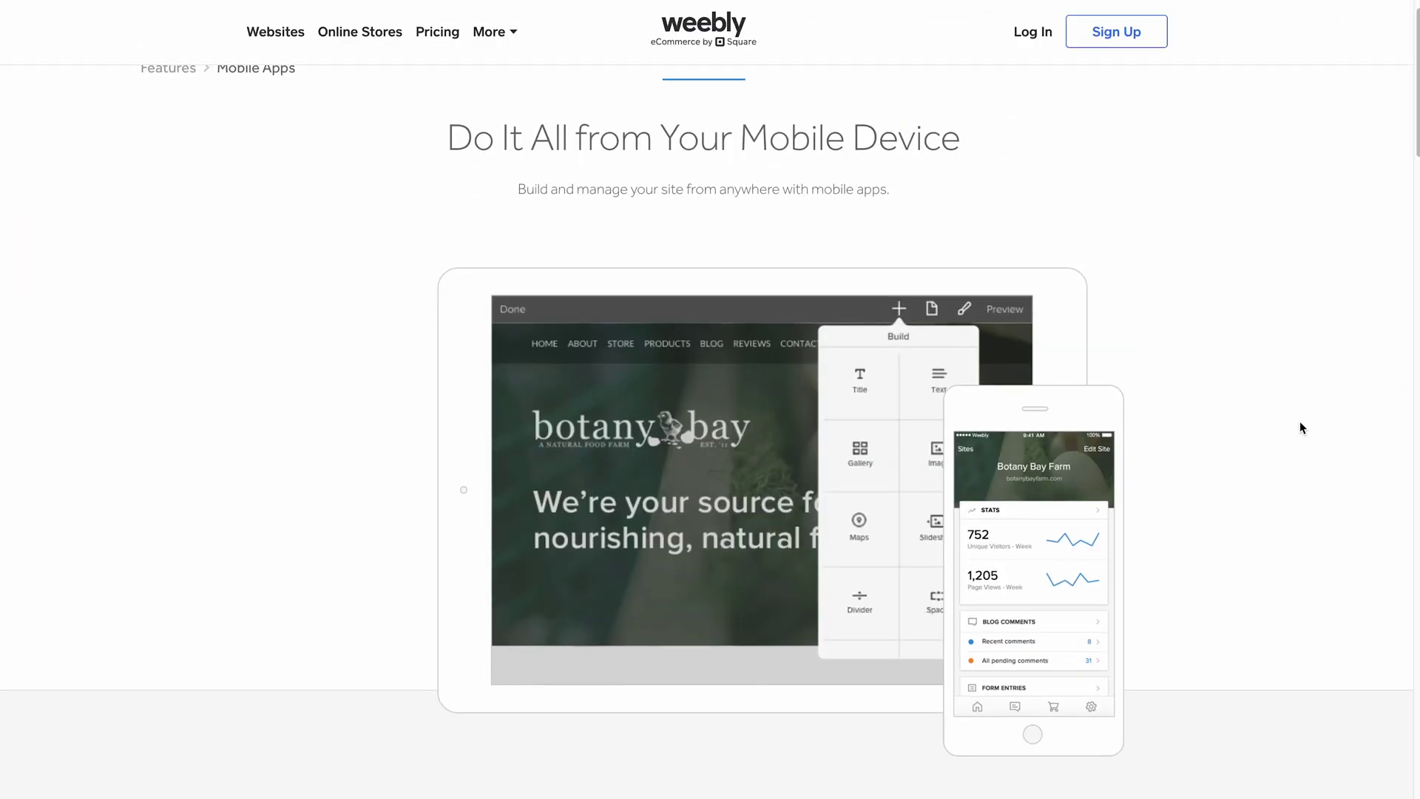
scroll(1299, 420, down, 2)
scroll(1299, 420, down, 1)
scroll(1299, 421, down, 3)
scroll(1299, 421, down, 1)
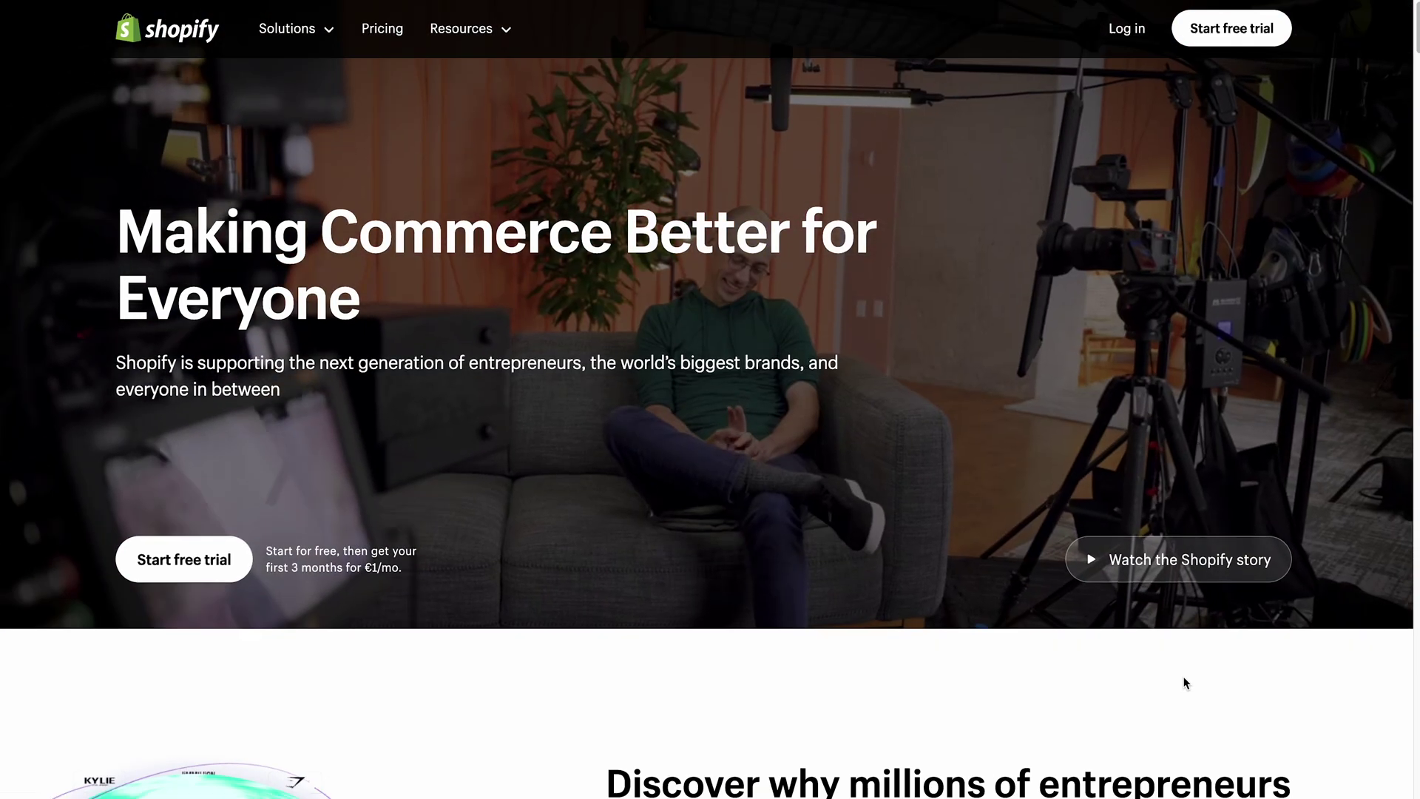
scroll(1185, 682, down, 5)
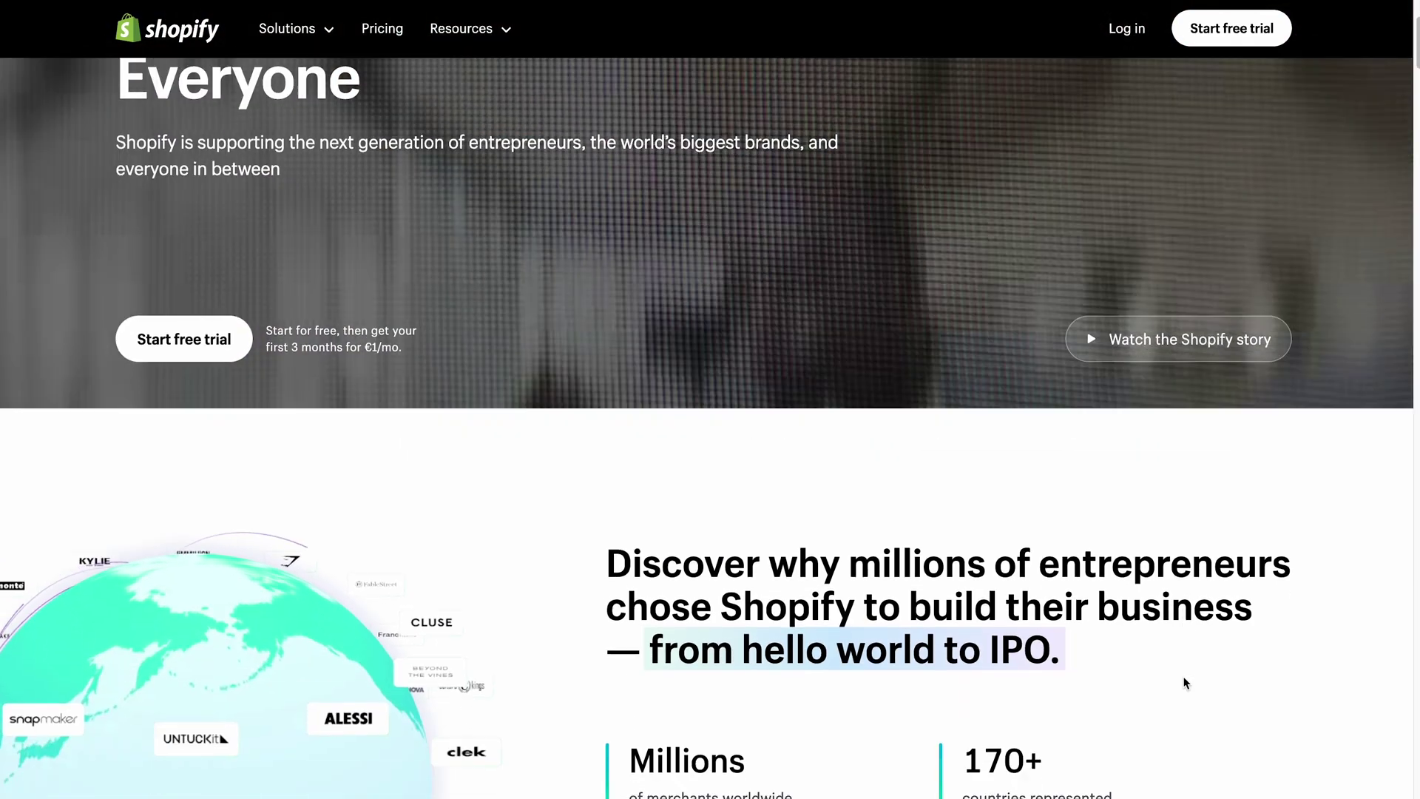
scroll(1184, 682, down, 5)
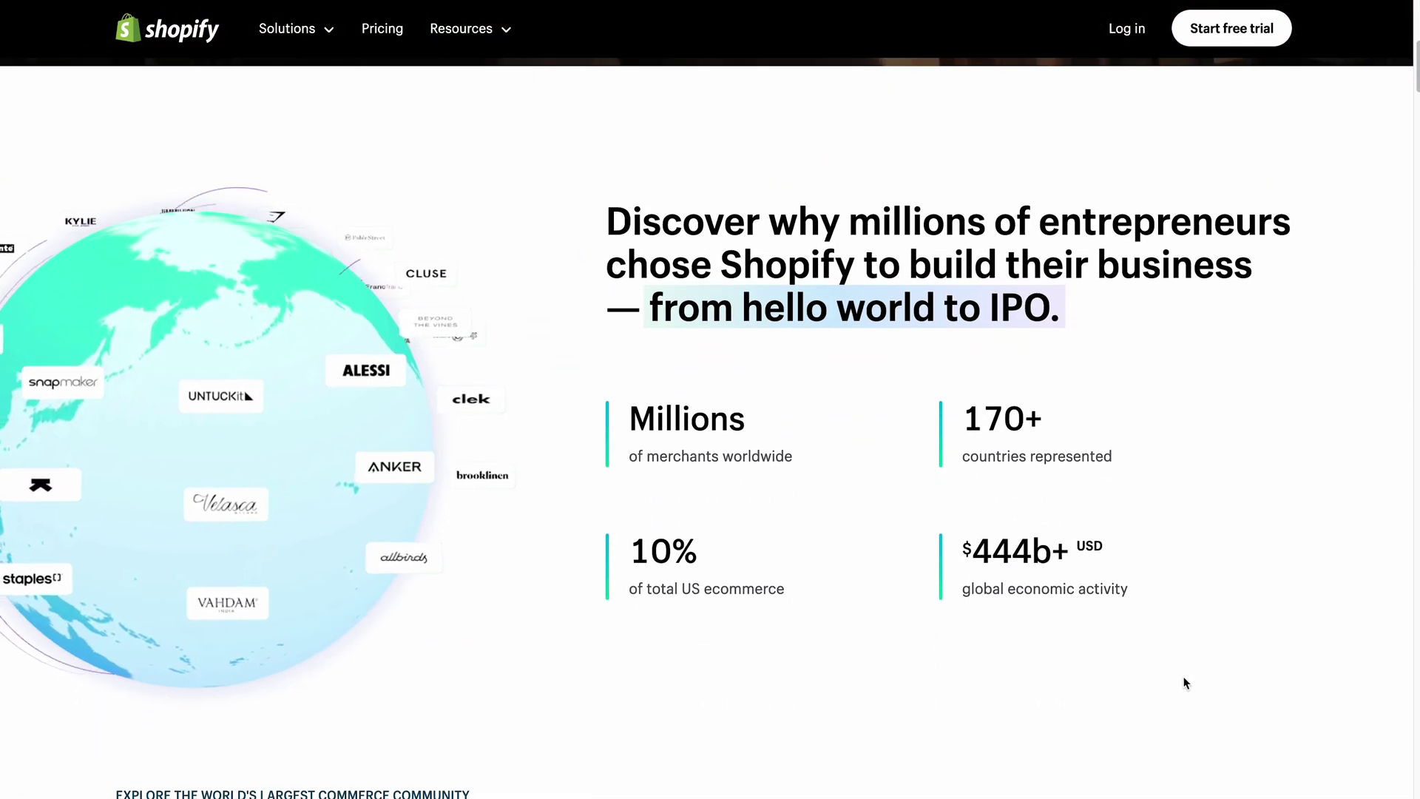
scroll(1185, 682, down, 3)
scroll(1185, 682, down, 2)
scroll(1185, 682, down, 4)
scroll(1185, 682, down, 3)
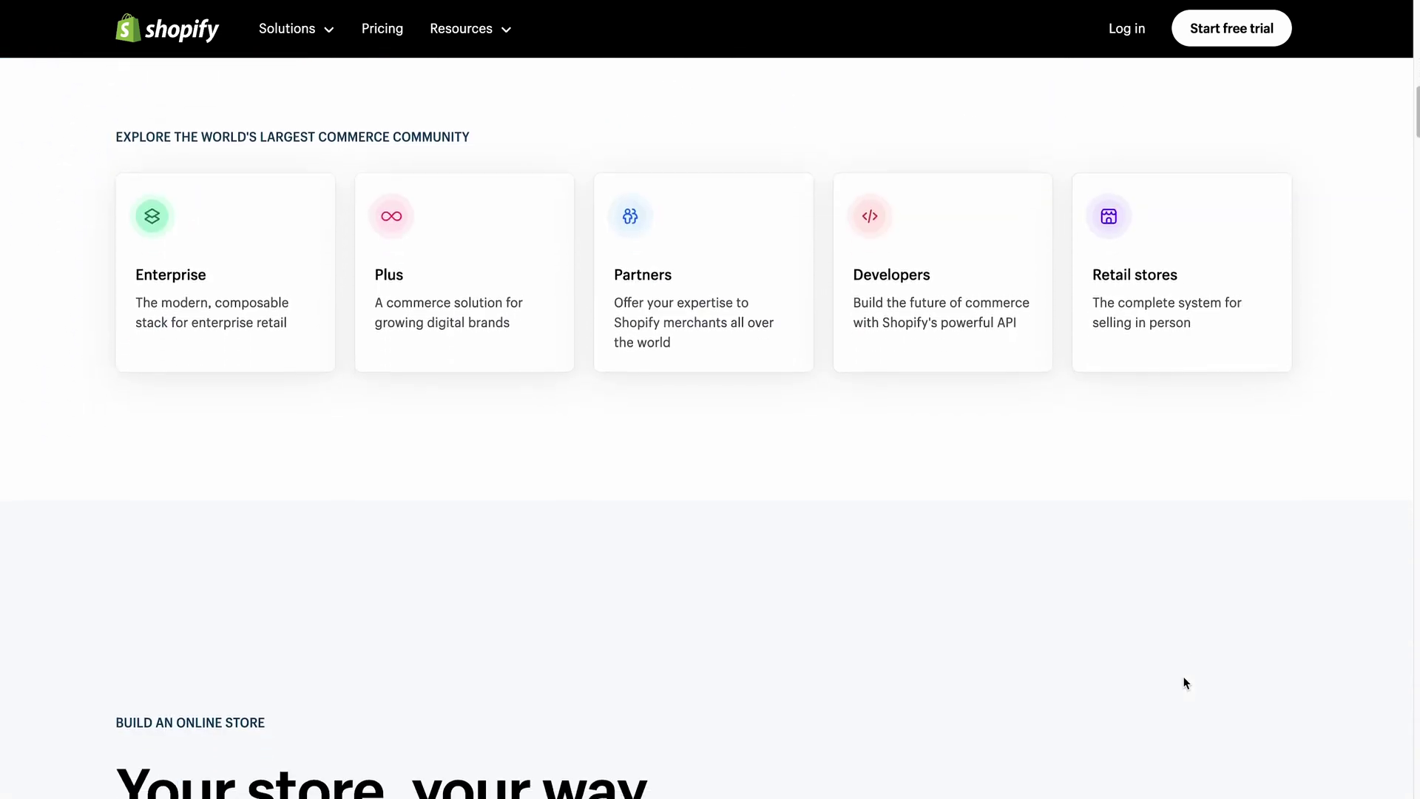
scroll(1185, 682, down, 1)
scroll(1185, 682, down, 1)
scroll(1184, 683, down, 4)
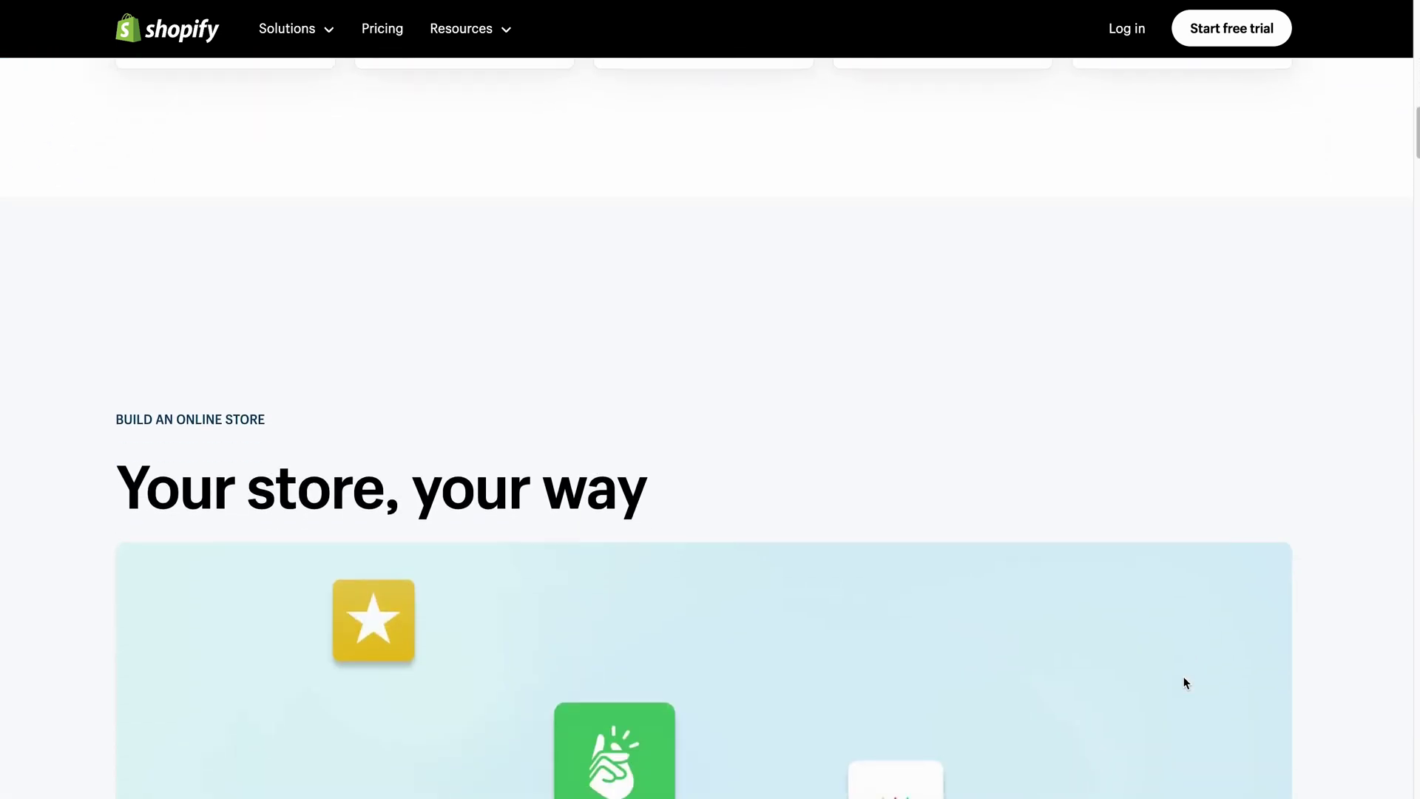
scroll(1184, 683, down, 3)
scroll(1185, 682, down, 1)
scroll(1185, 683, up, 1)
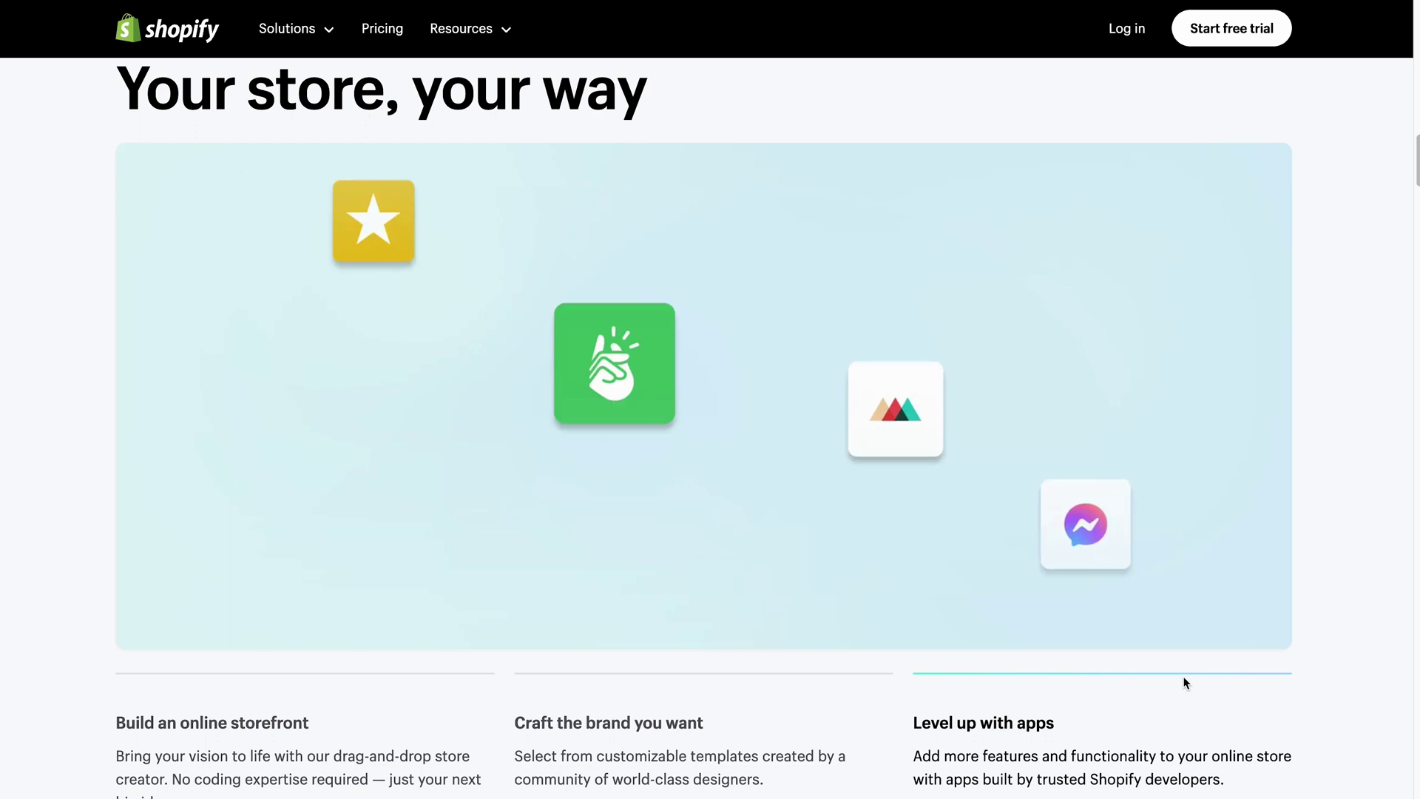
scroll(1185, 682, down, 2)
scroll(1185, 683, down, 4)
scroll(1184, 682, down, 2)
scroll(1185, 682, down, 1)
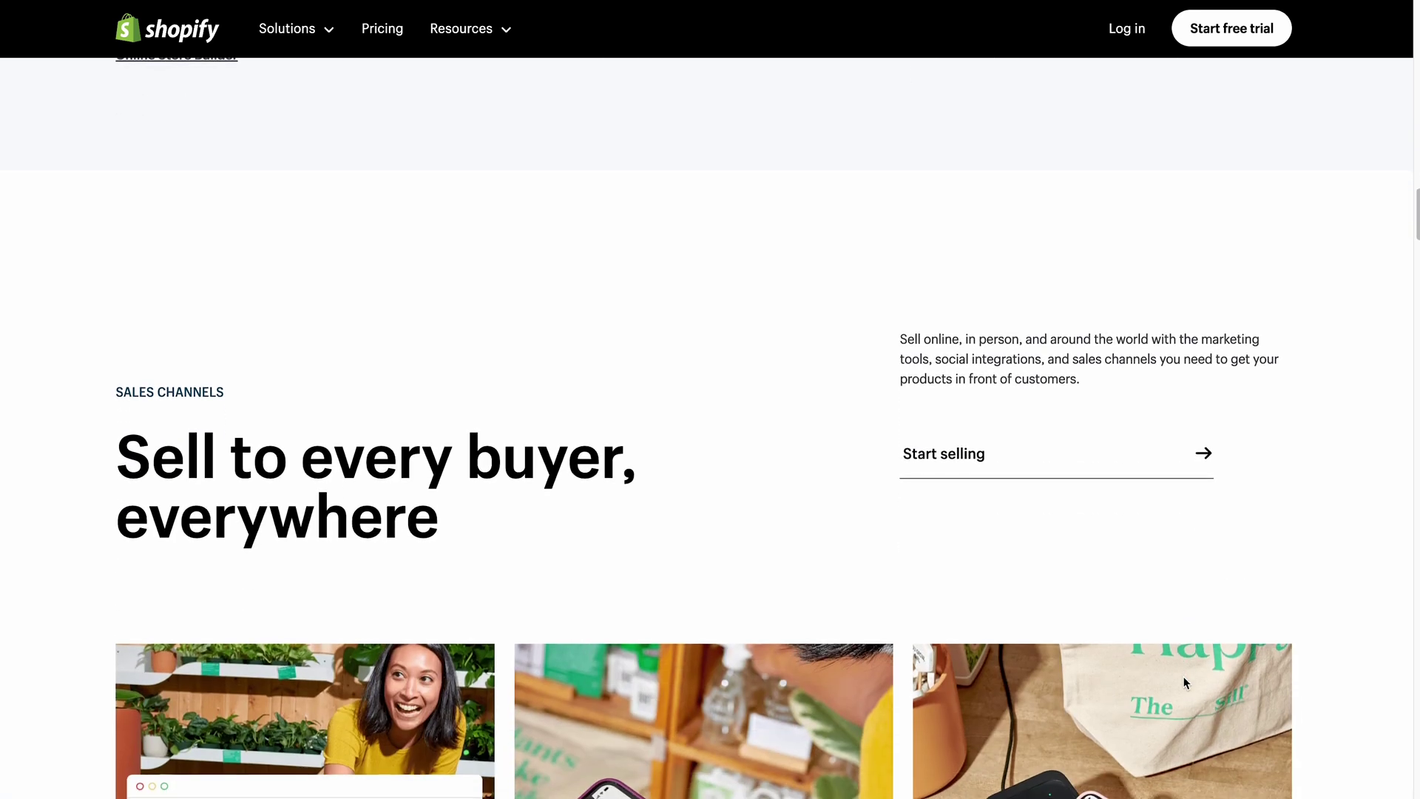
scroll(1184, 682, down, 2)
scroll(1184, 682, down, 1)
scroll(1185, 682, down, 1)
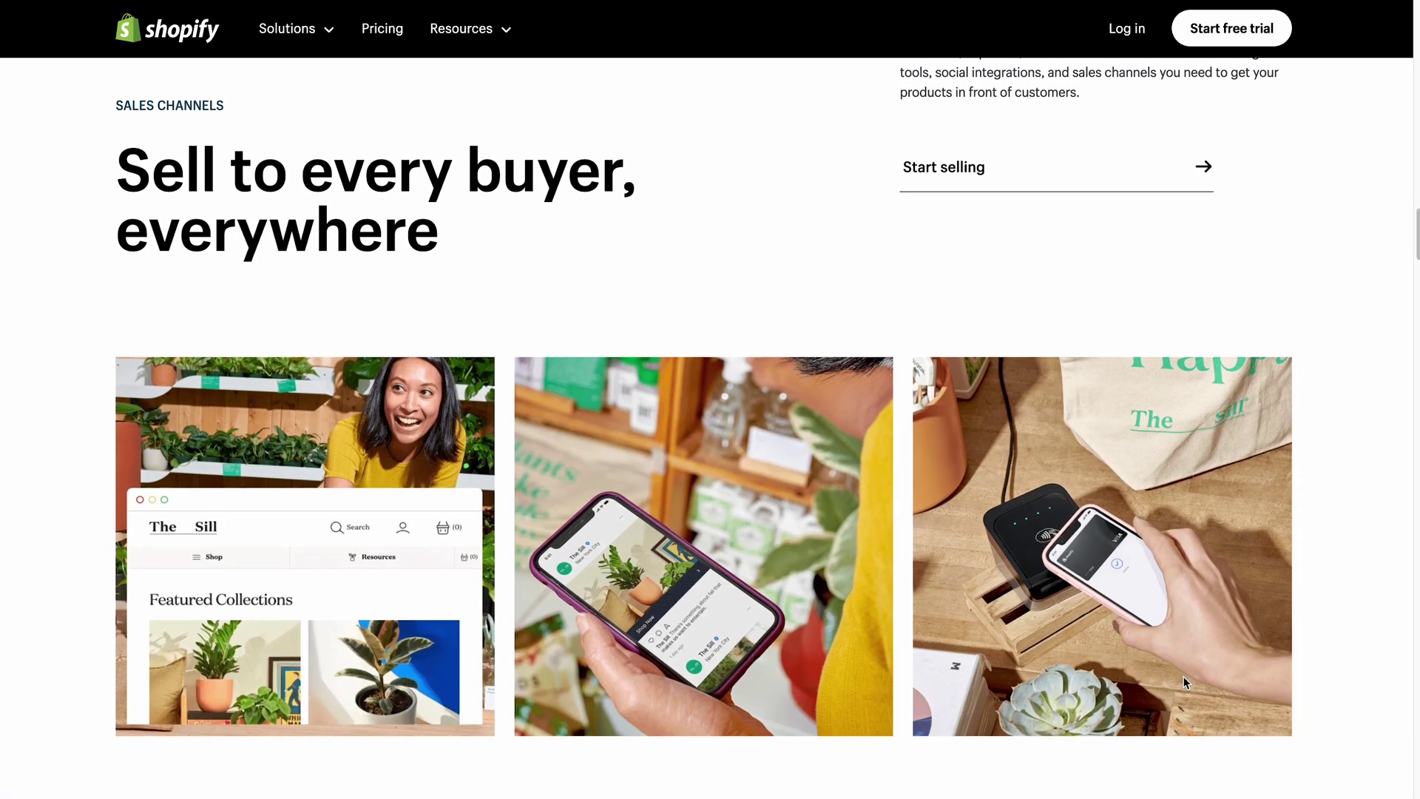
scroll(1186, 682, down, 2)
scroll(1185, 683, down, 3)
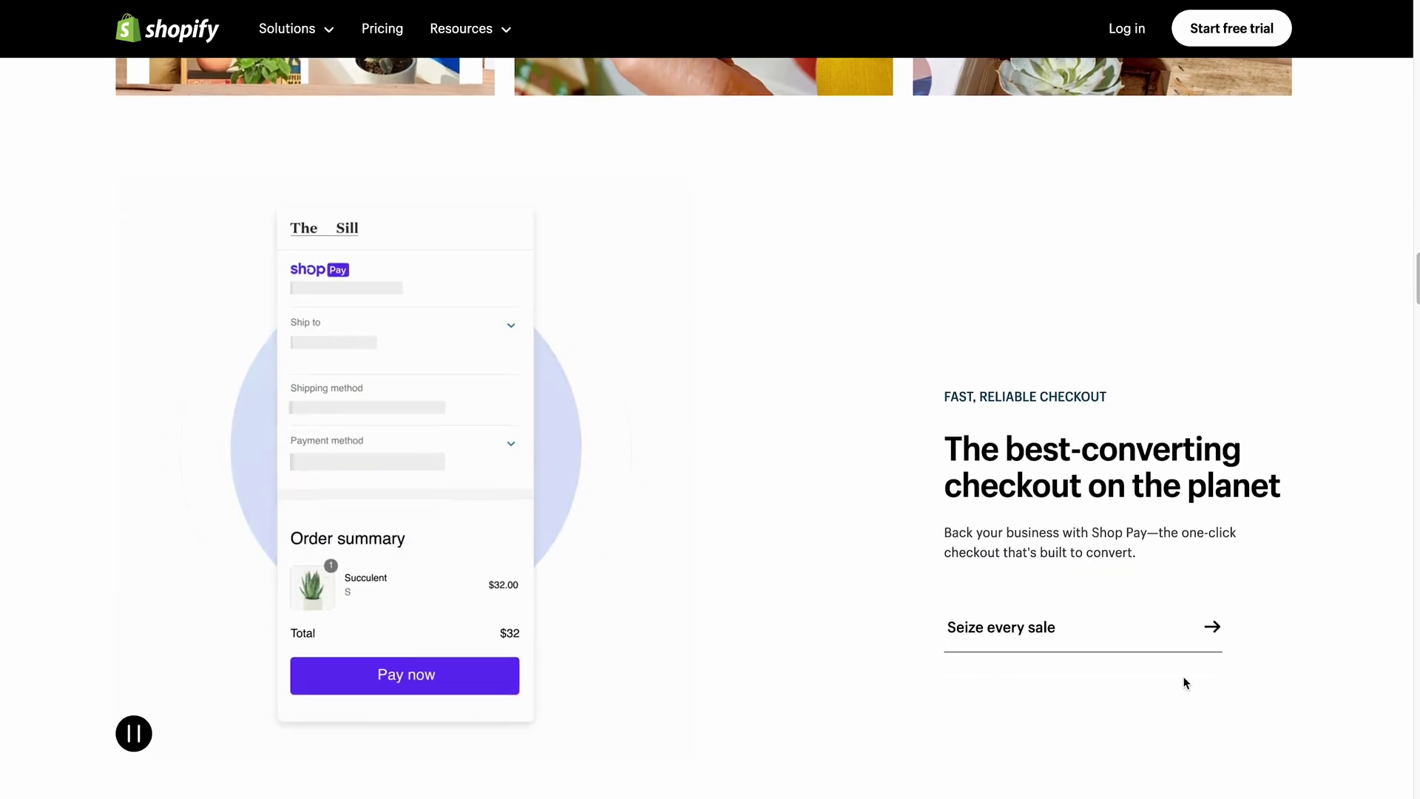
scroll(1186, 682, down, 5)
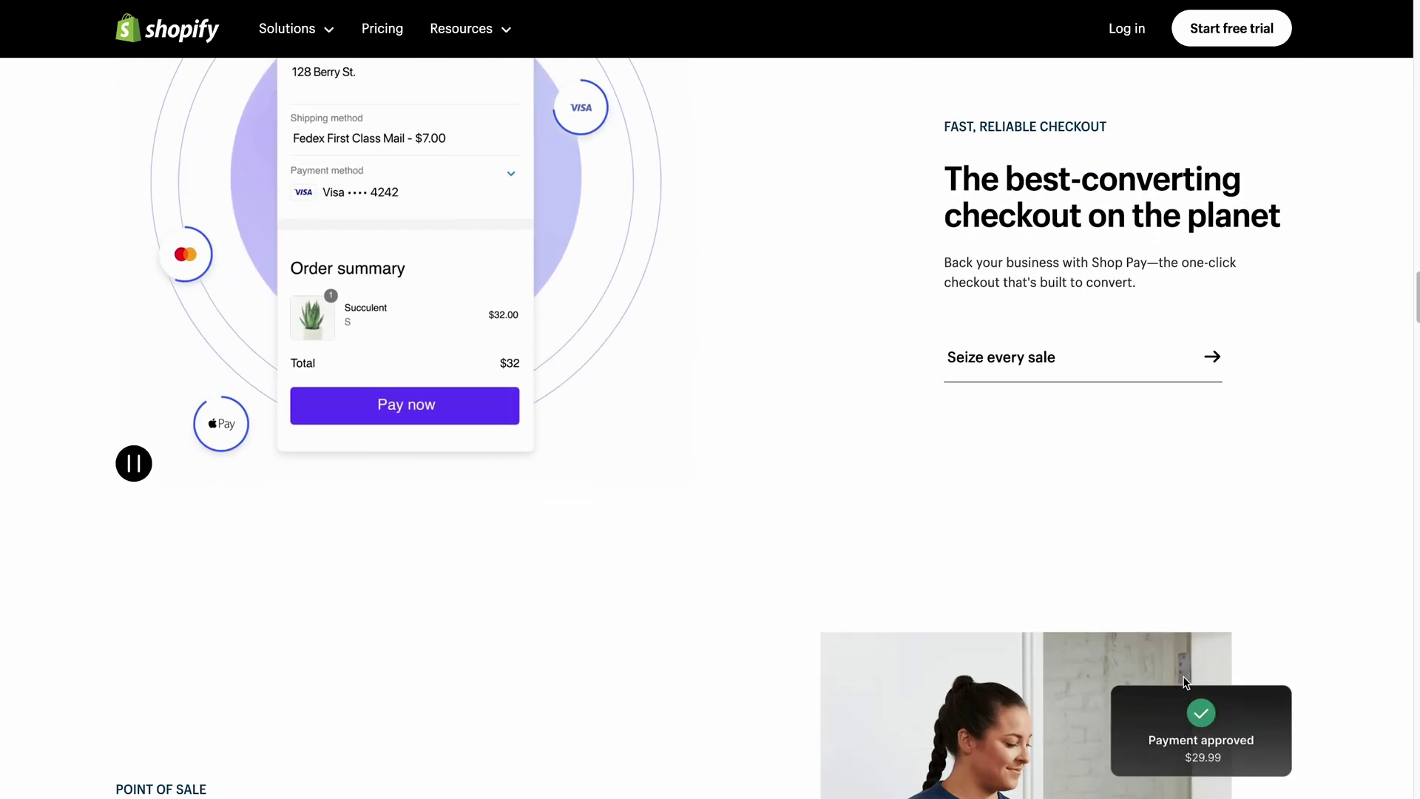
scroll(1184, 683, down, 5)
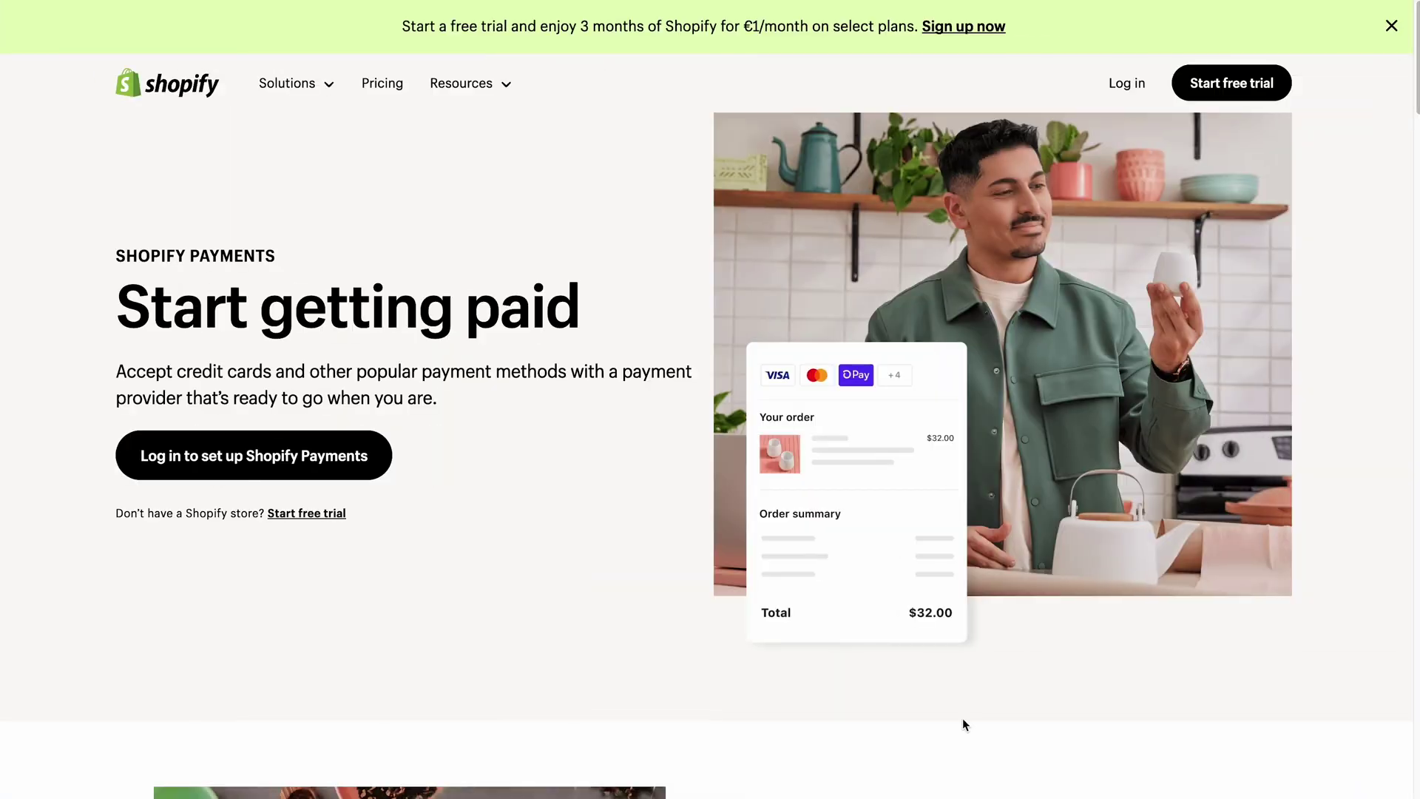
scroll(961, 718, down, 2)
scroll(962, 718, down, 4)
scroll(962, 718, down, 4)
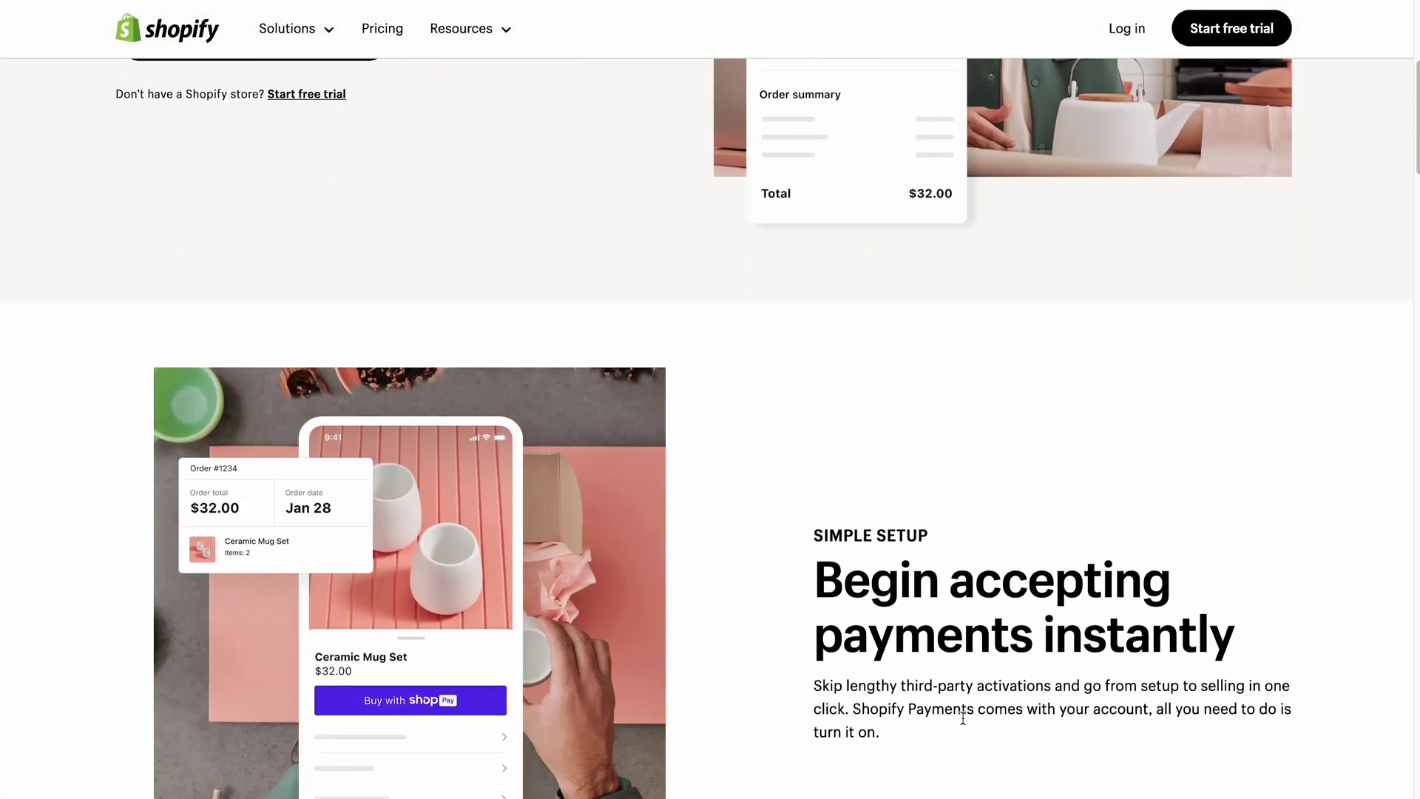
scroll(962, 722, down, 3)
scroll(961, 721, down, 3)
scroll(962, 721, down, 2)
scroll(962, 722, down, 3)
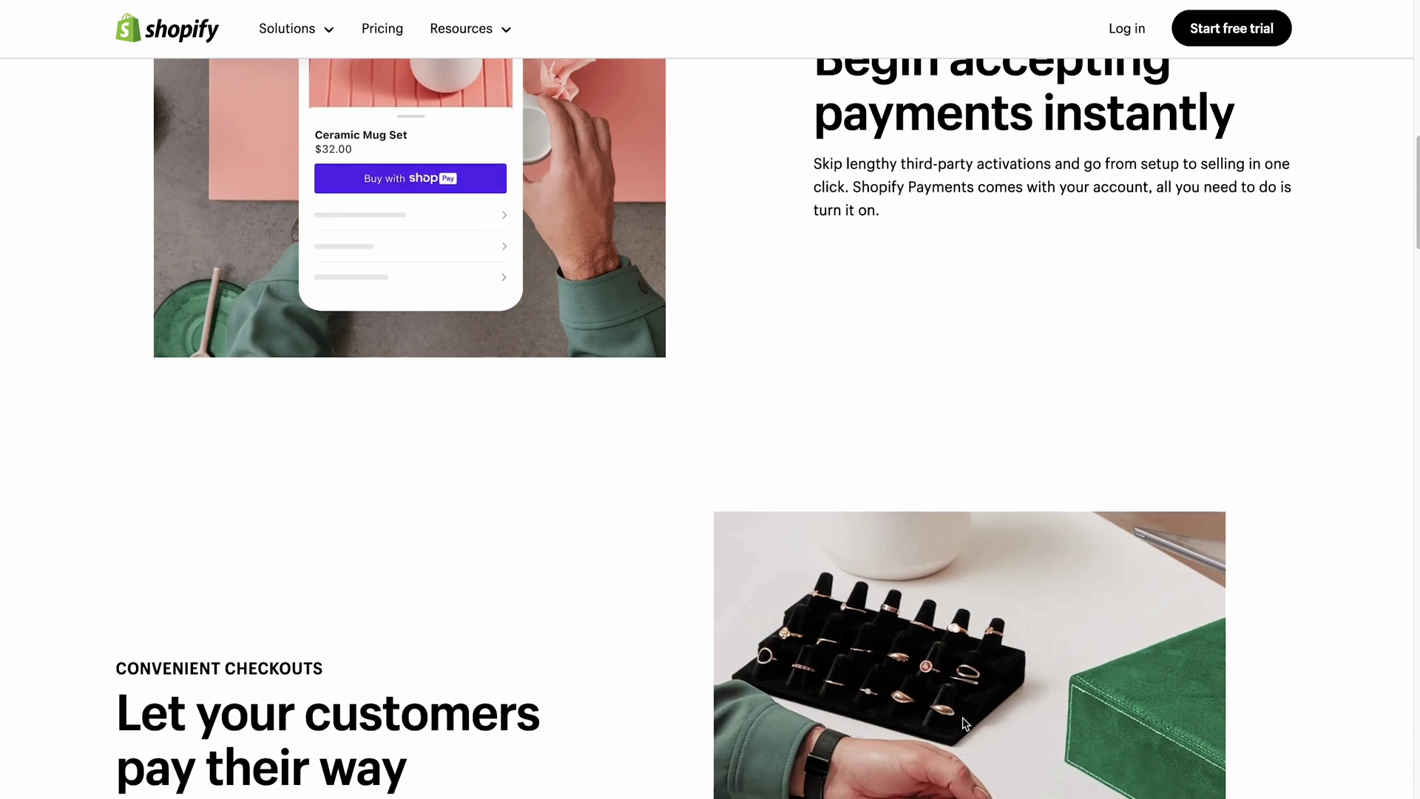
scroll(961, 721, down, 3)
scroll(962, 722, down, 2)
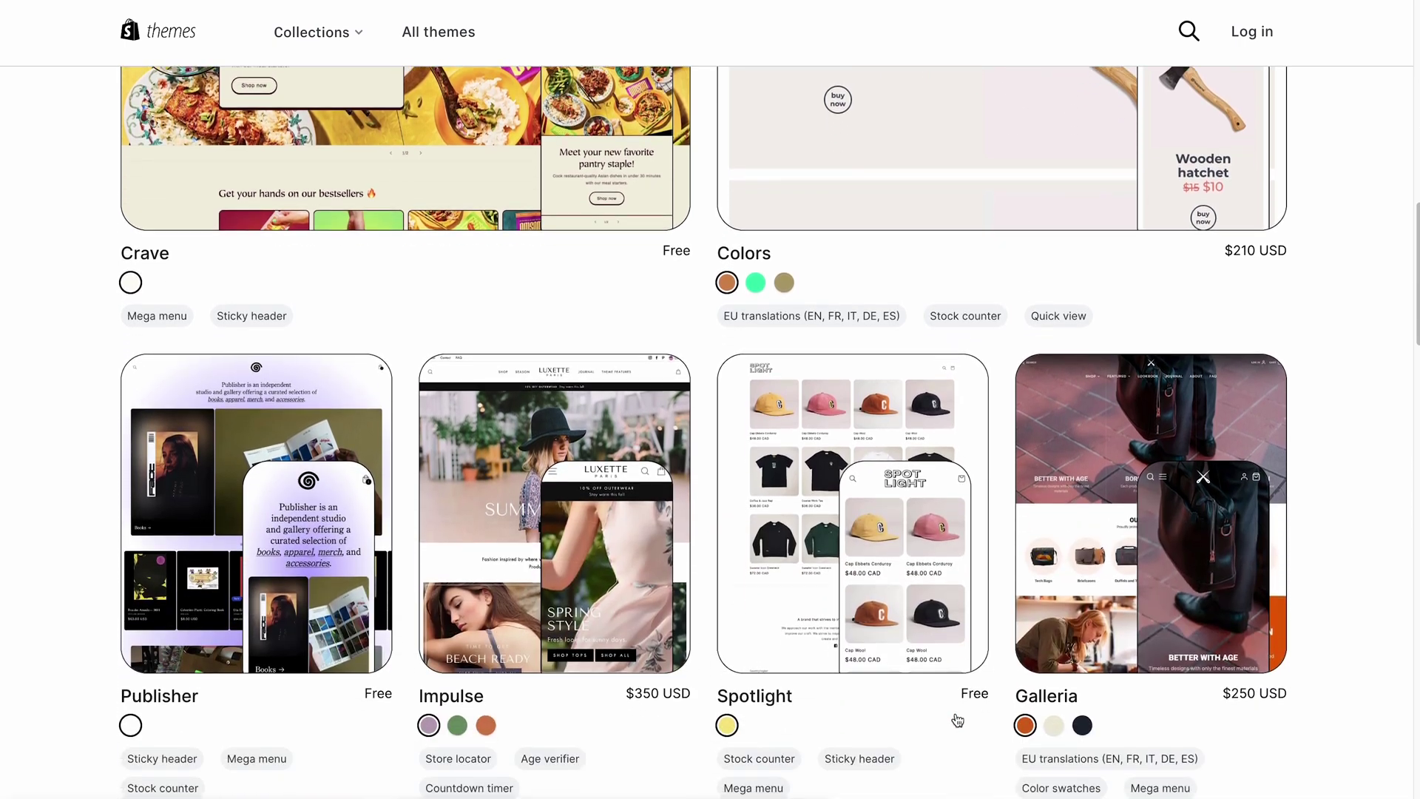
scroll(957, 719, down, 3)
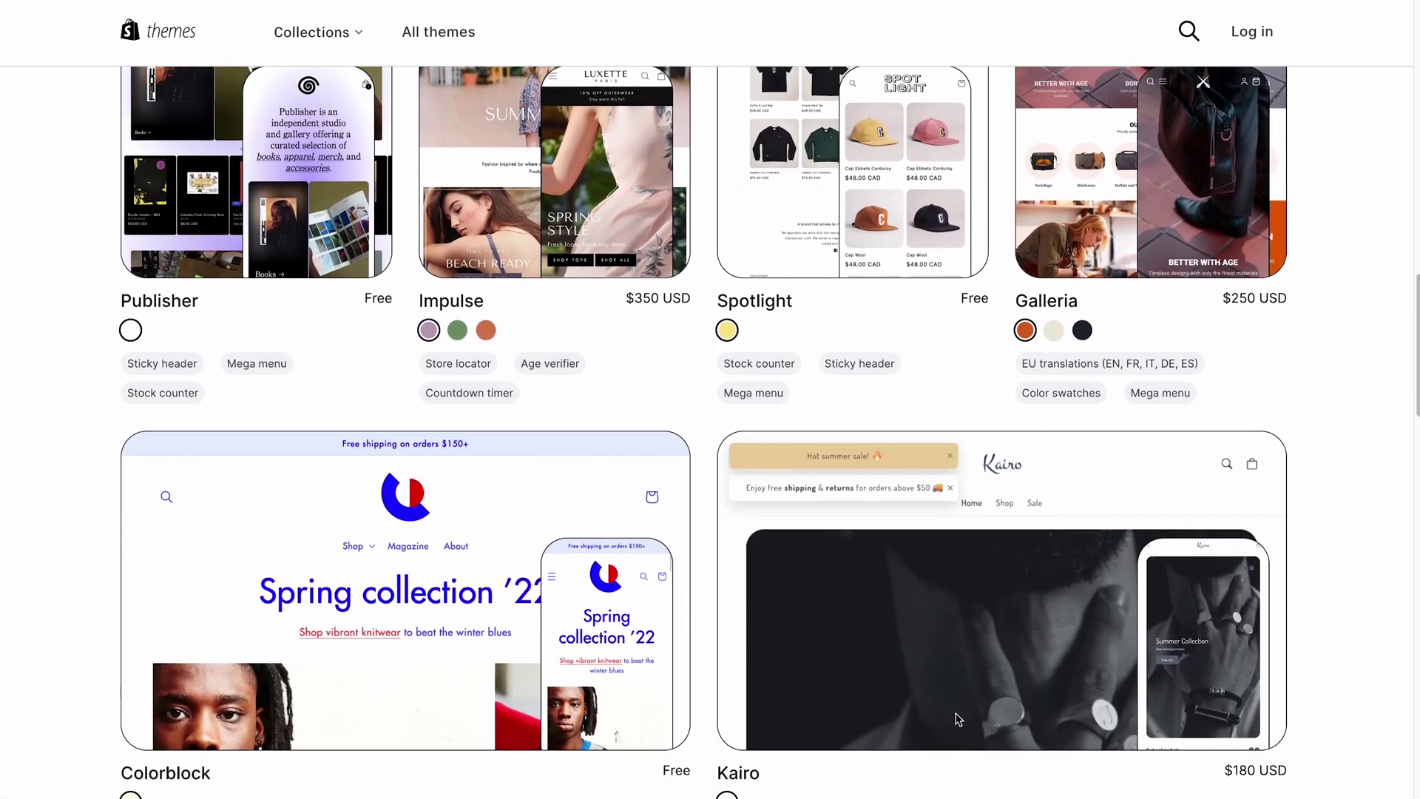
scroll(957, 719, down, 3)
scroll(958, 719, down, 4)
scroll(958, 719, down, 8)
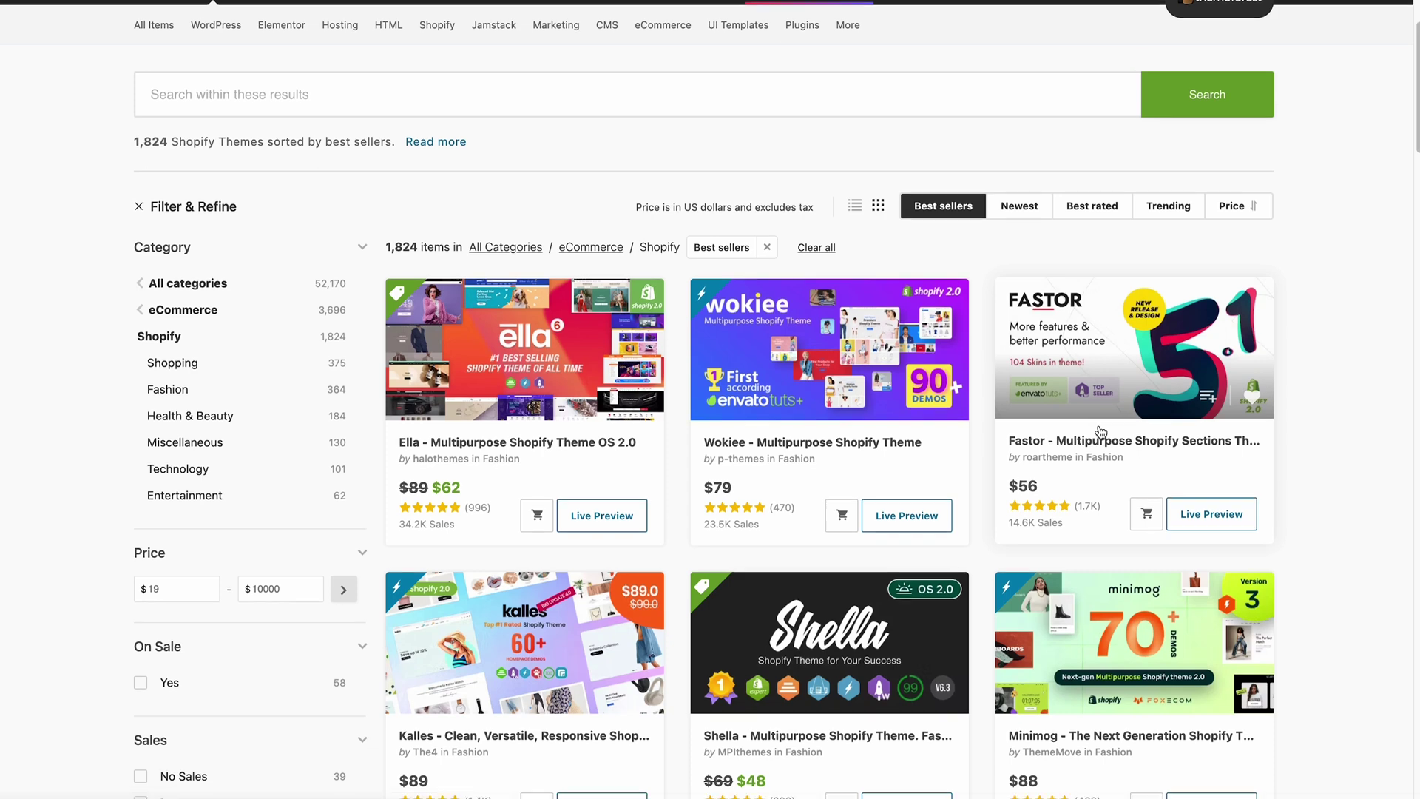
scroll(1101, 430, down, 3)
scroll(1102, 430, down, 2)
scroll(1101, 430, down, 2)
scroll(1101, 430, down, 2)
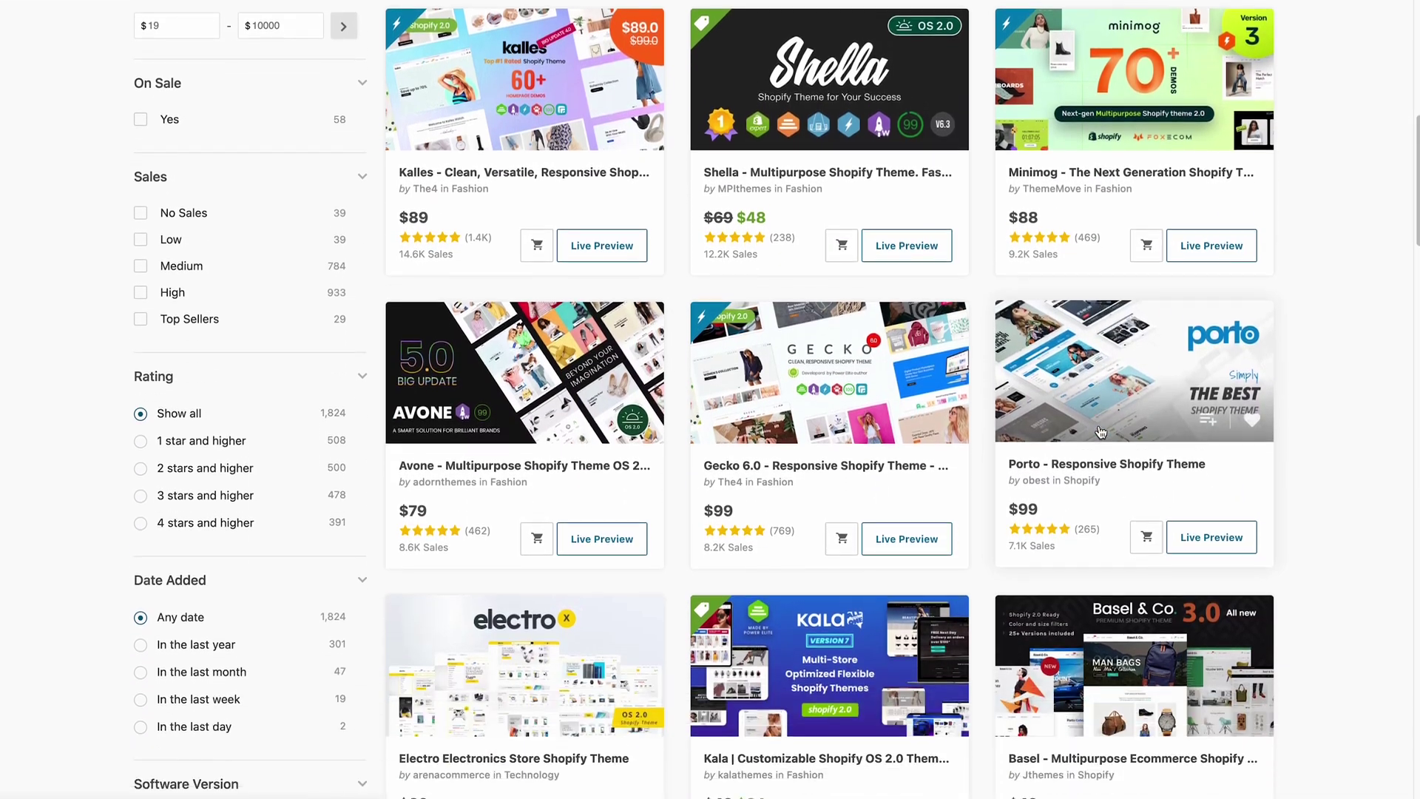
scroll(1102, 431, down, 1)
scroll(1102, 430, down, 1)
scroll(1102, 431, down, 2)
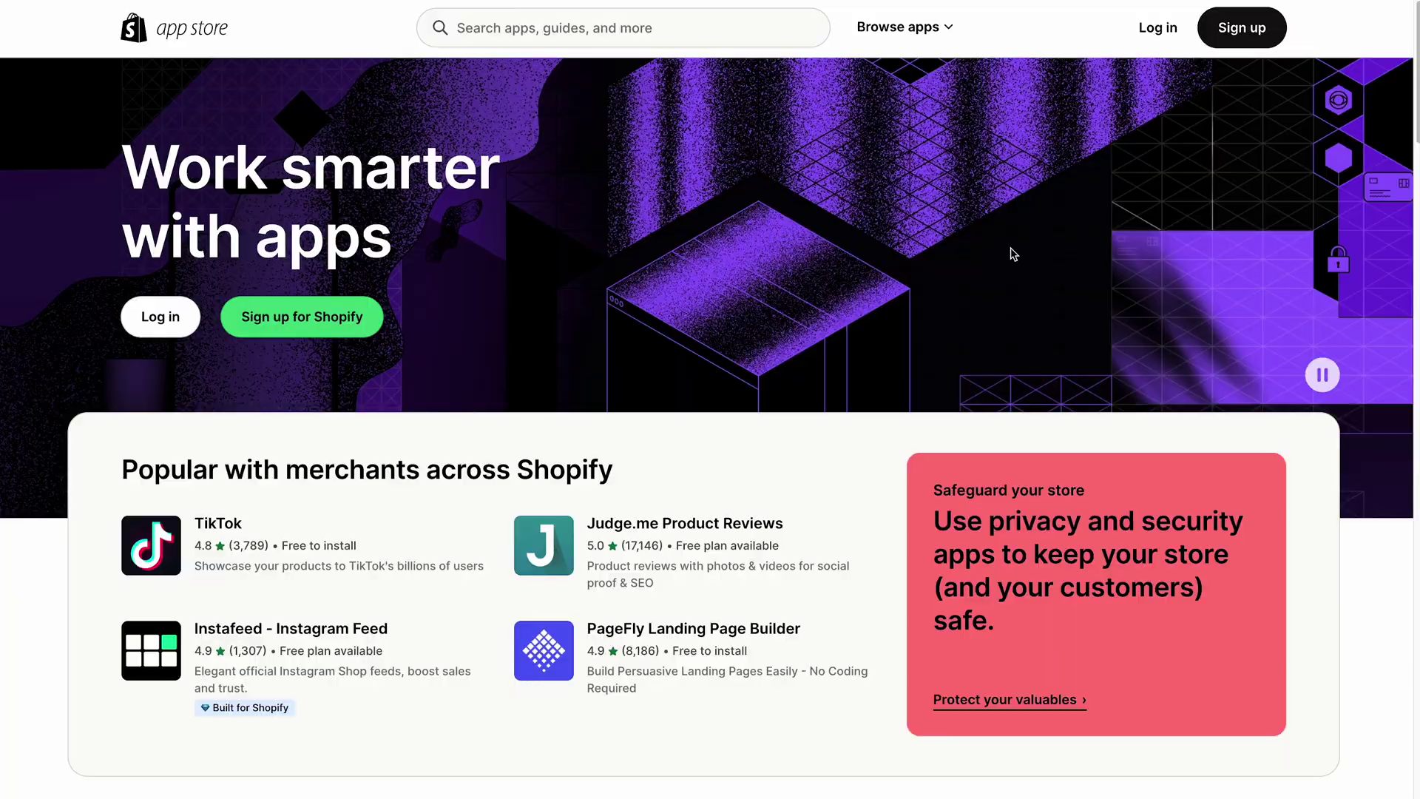
scroll(1010, 247, down, 1)
scroll(1010, 247, down, 2)
scroll(1011, 248, down, 2)
scroll(1011, 247, down, 1)
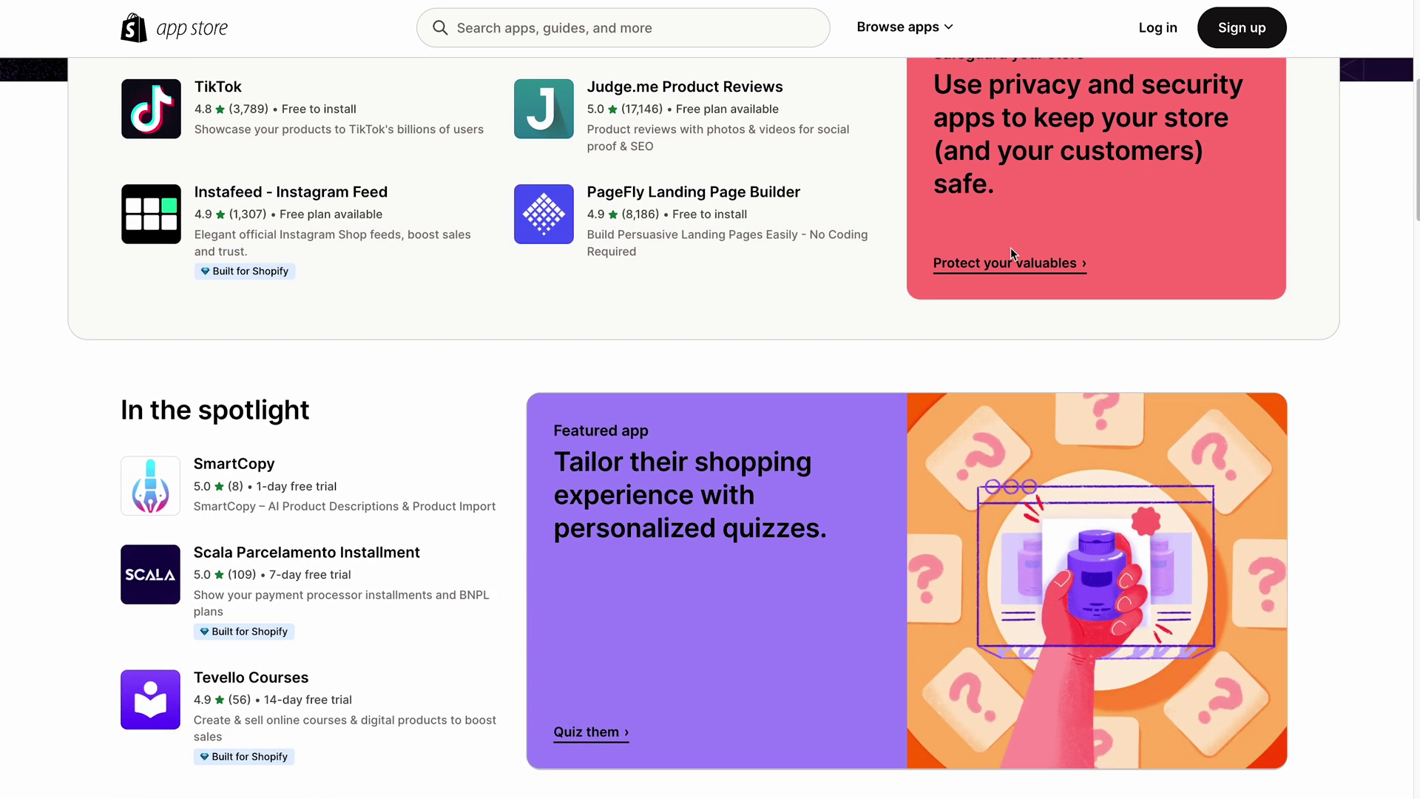
scroll(1010, 247, down, 1)
scroll(1011, 247, down, 2)
scroll(1010, 248, down, 2)
scroll(1011, 247, down, 2)
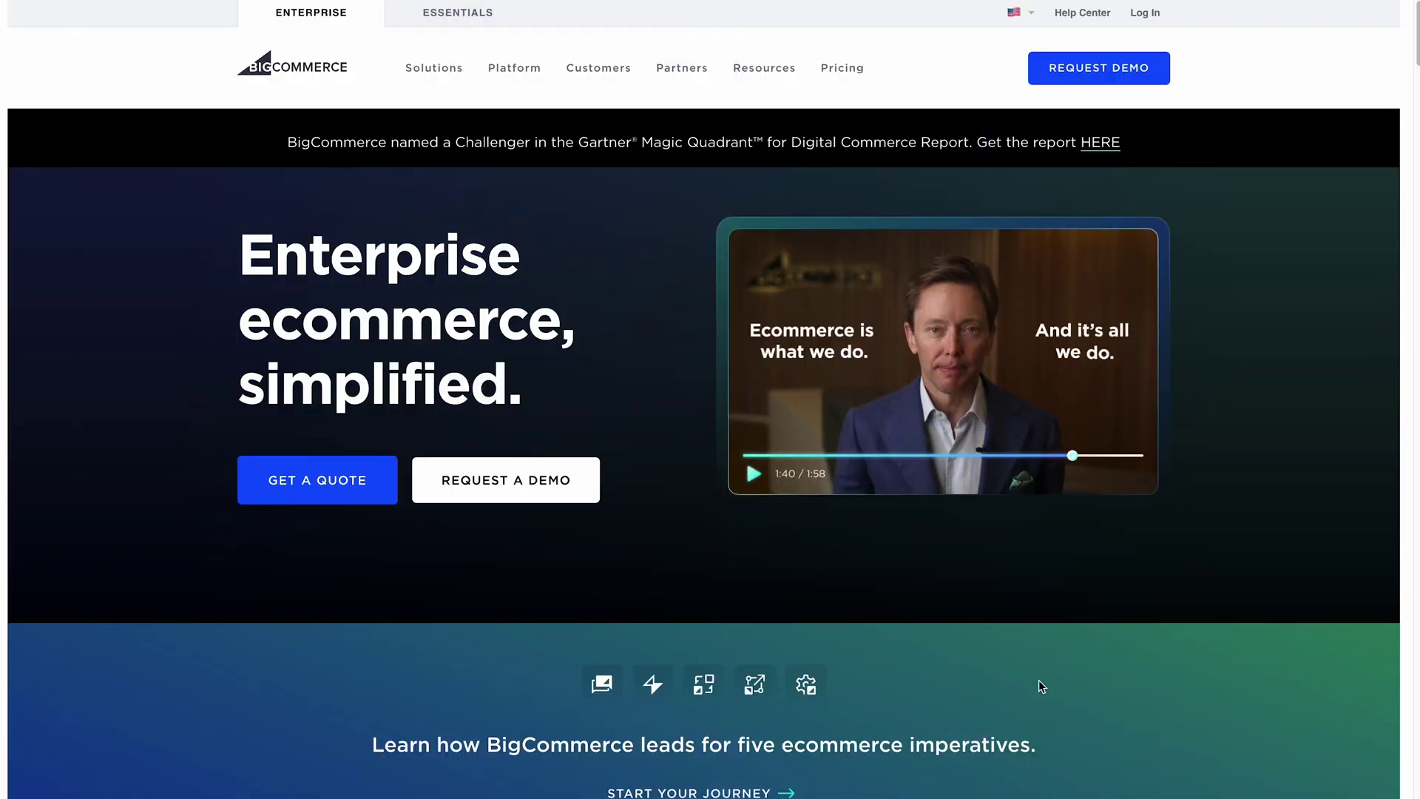
scroll(1039, 680, down, 2)
scroll(1038, 679, down, 2)
scroll(1038, 679, down, 2)
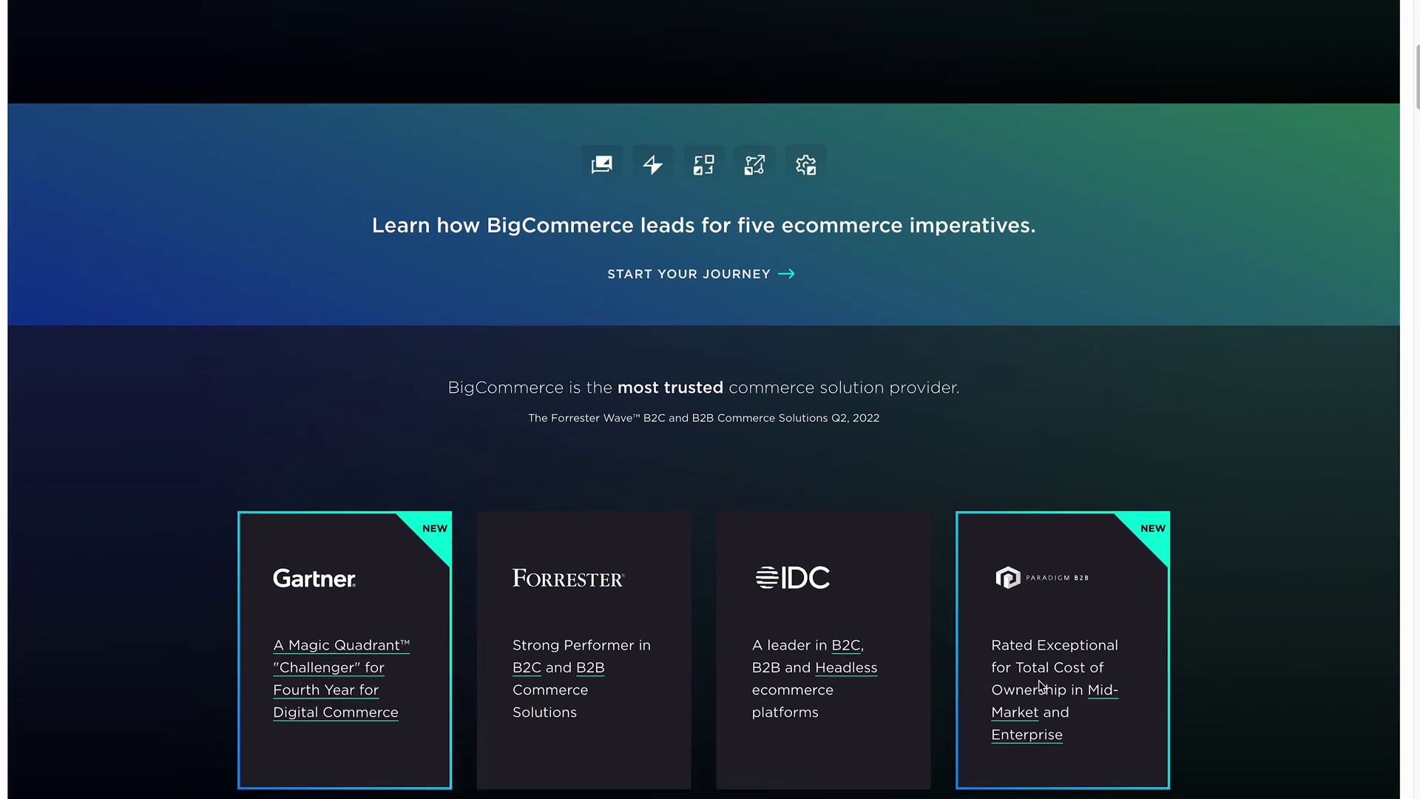
scroll(1041, 687, down, 1)
scroll(1041, 686, down, 2)
scroll(1040, 685, down, 3)
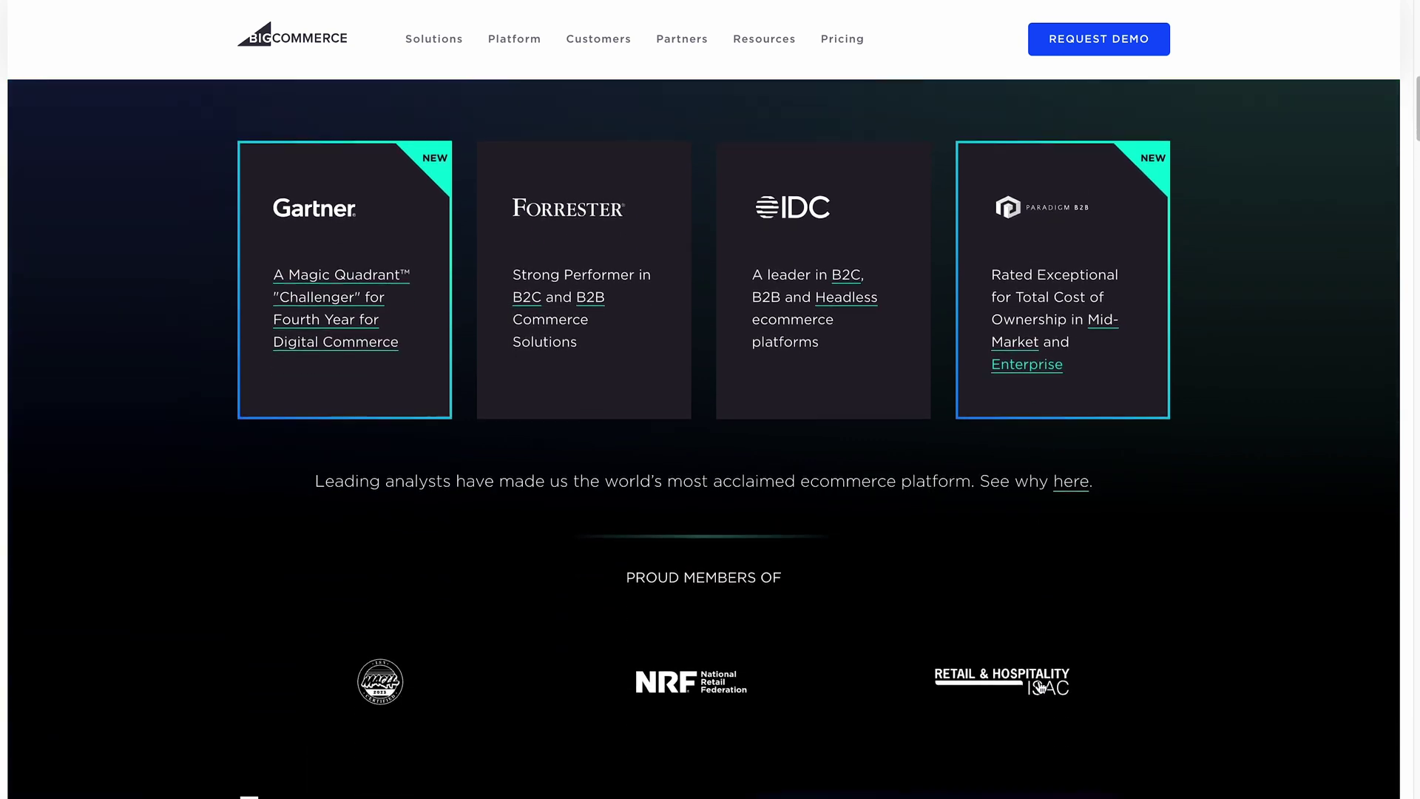
scroll(1041, 685, down, 3)
scroll(1041, 686, down, 2)
scroll(1041, 687, down, 2)
scroll(1041, 685, down, 2)
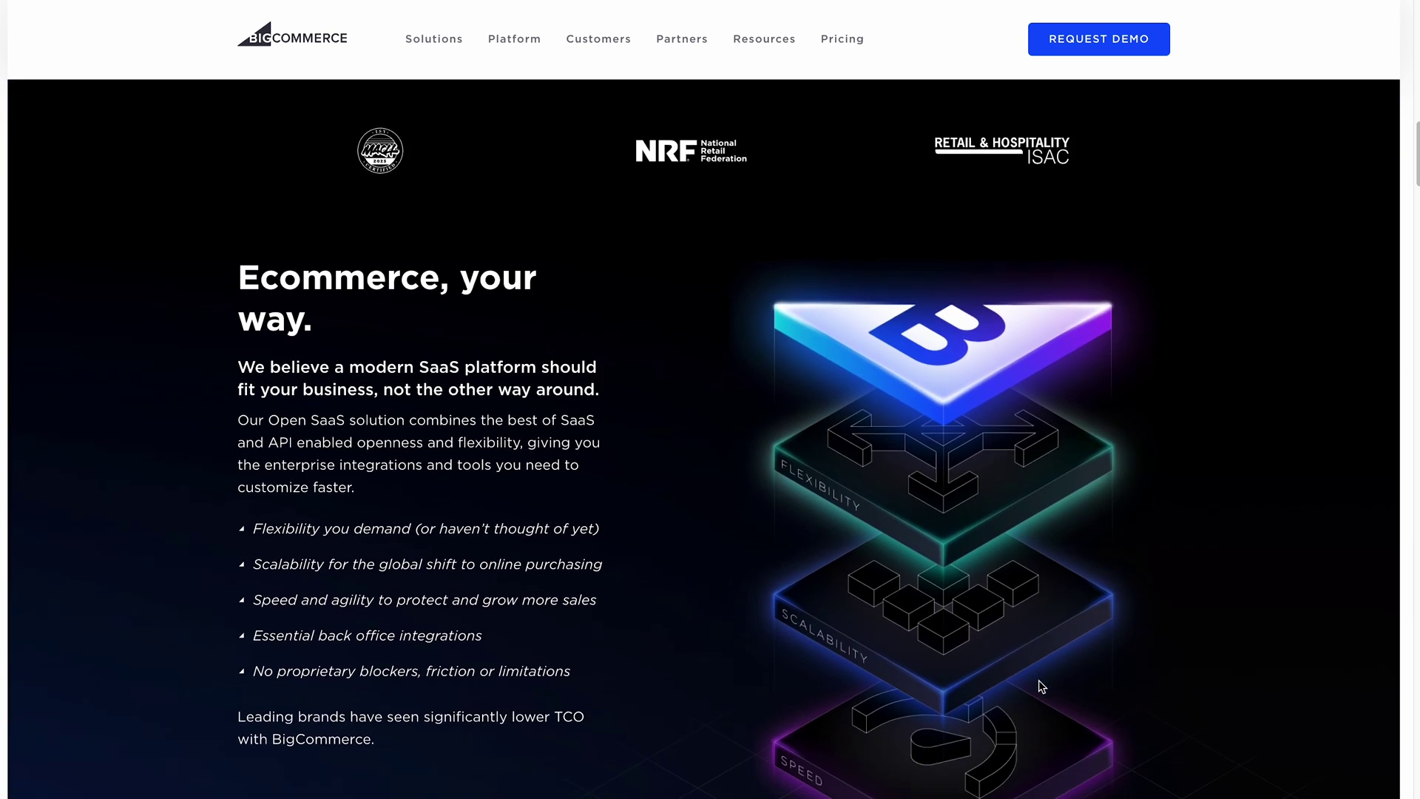
scroll(1041, 686, down, 2)
scroll(1040, 686, down, 2)
scroll(1041, 686, down, 1)
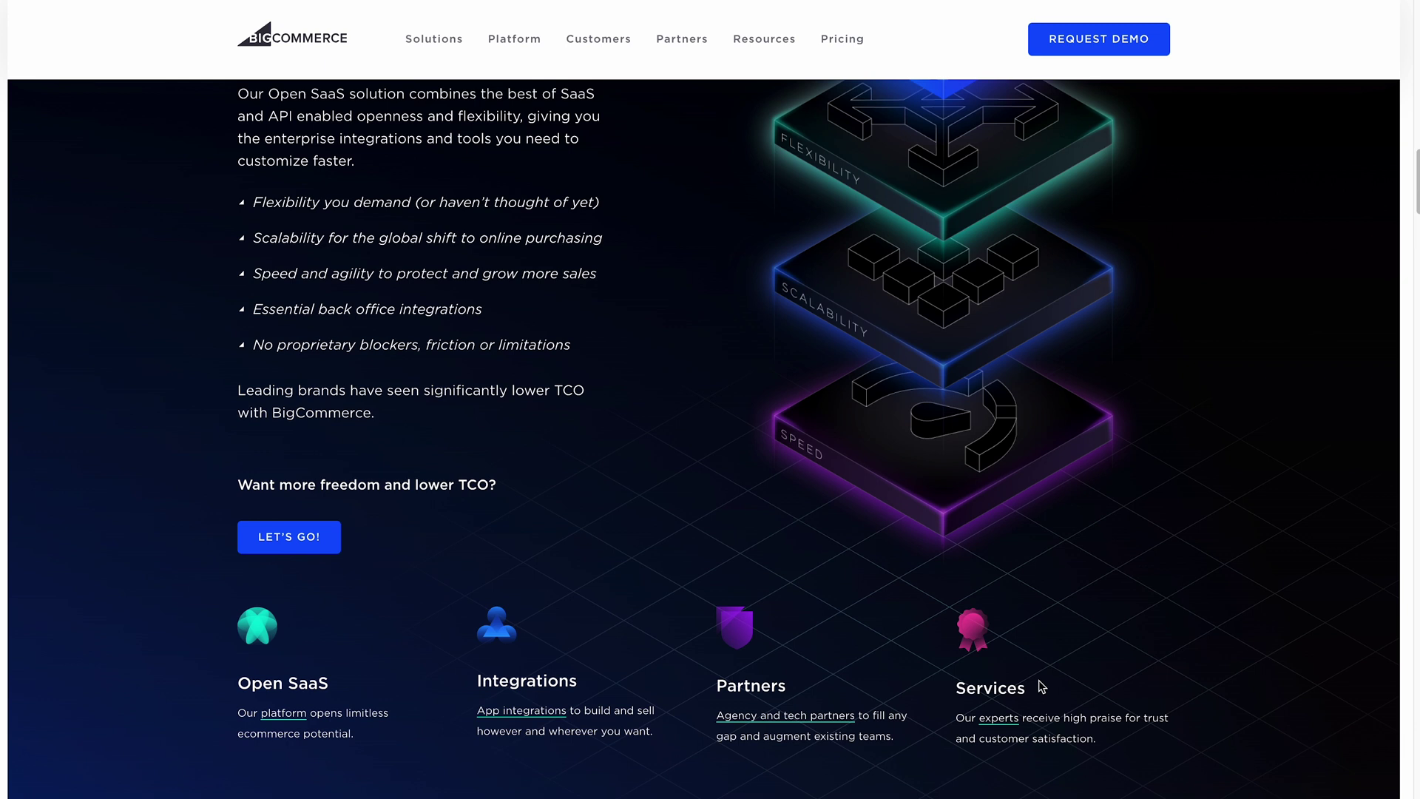
scroll(1041, 686, down, 2)
scroll(1041, 686, down, 3)
scroll(1040, 685, down, 3)
scroll(1042, 685, down, 2)
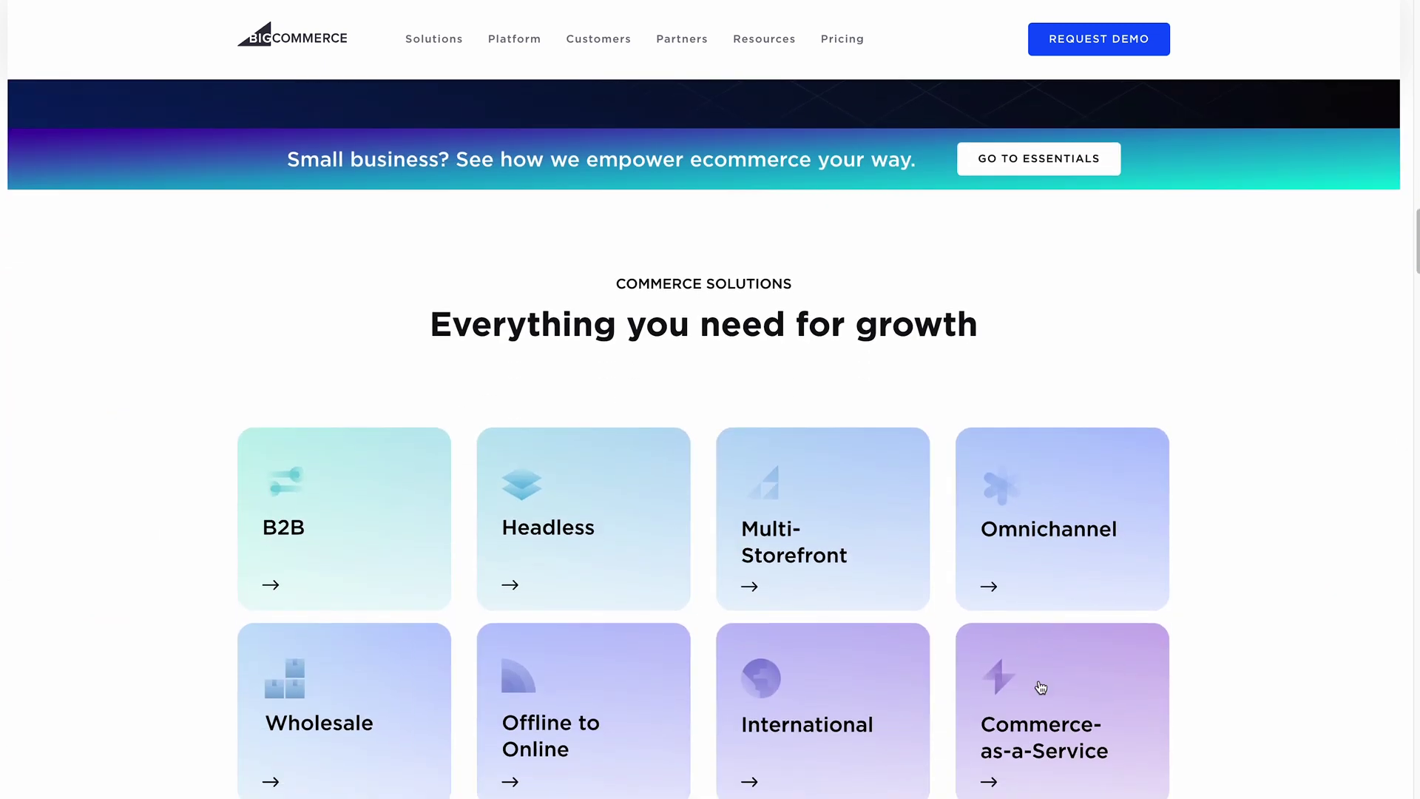
scroll(1041, 685, down, 2)
scroll(1041, 686, down, 1)
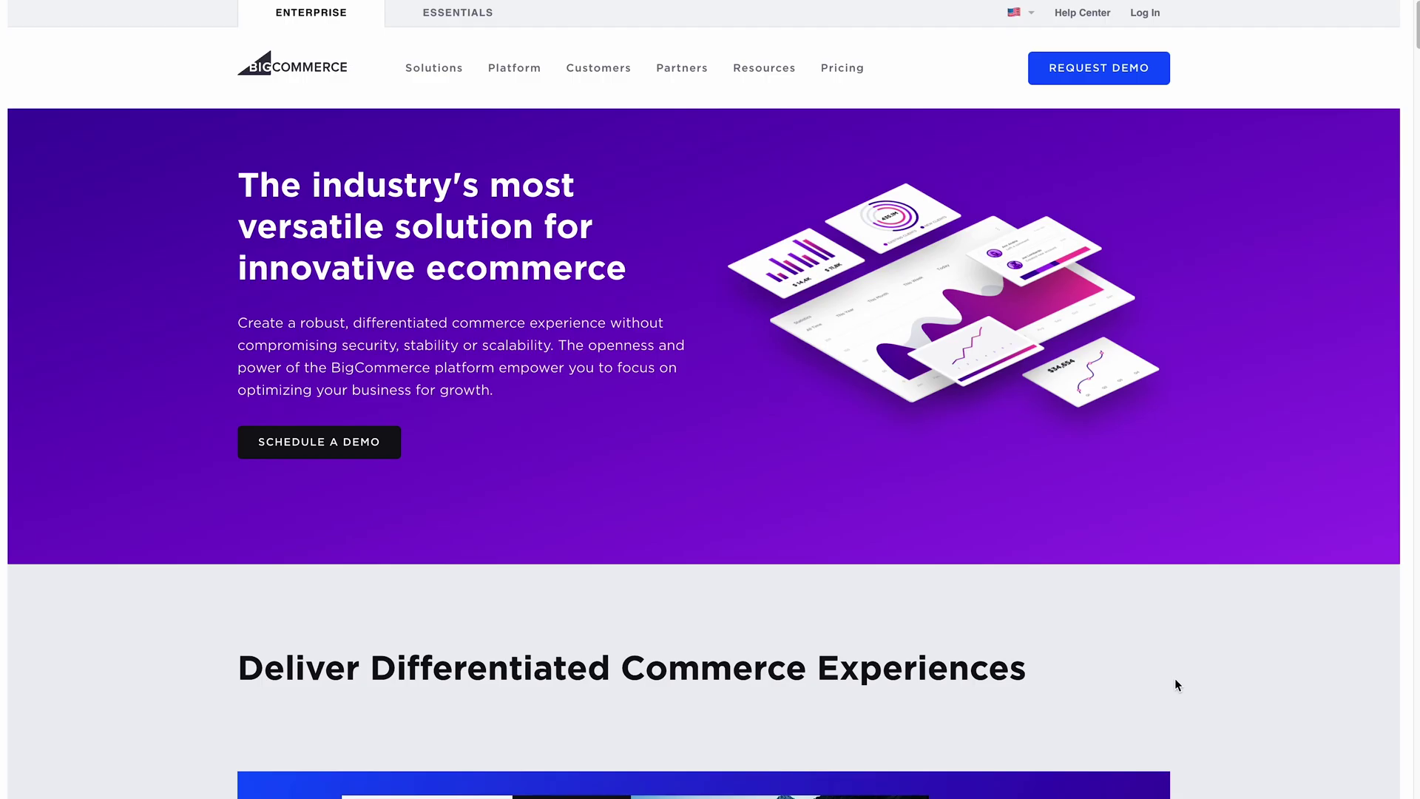
scroll(1174, 678, down, 2)
scroll(1174, 678, down, 3)
scroll(1175, 678, down, 2)
scroll(1175, 678, down, 2)
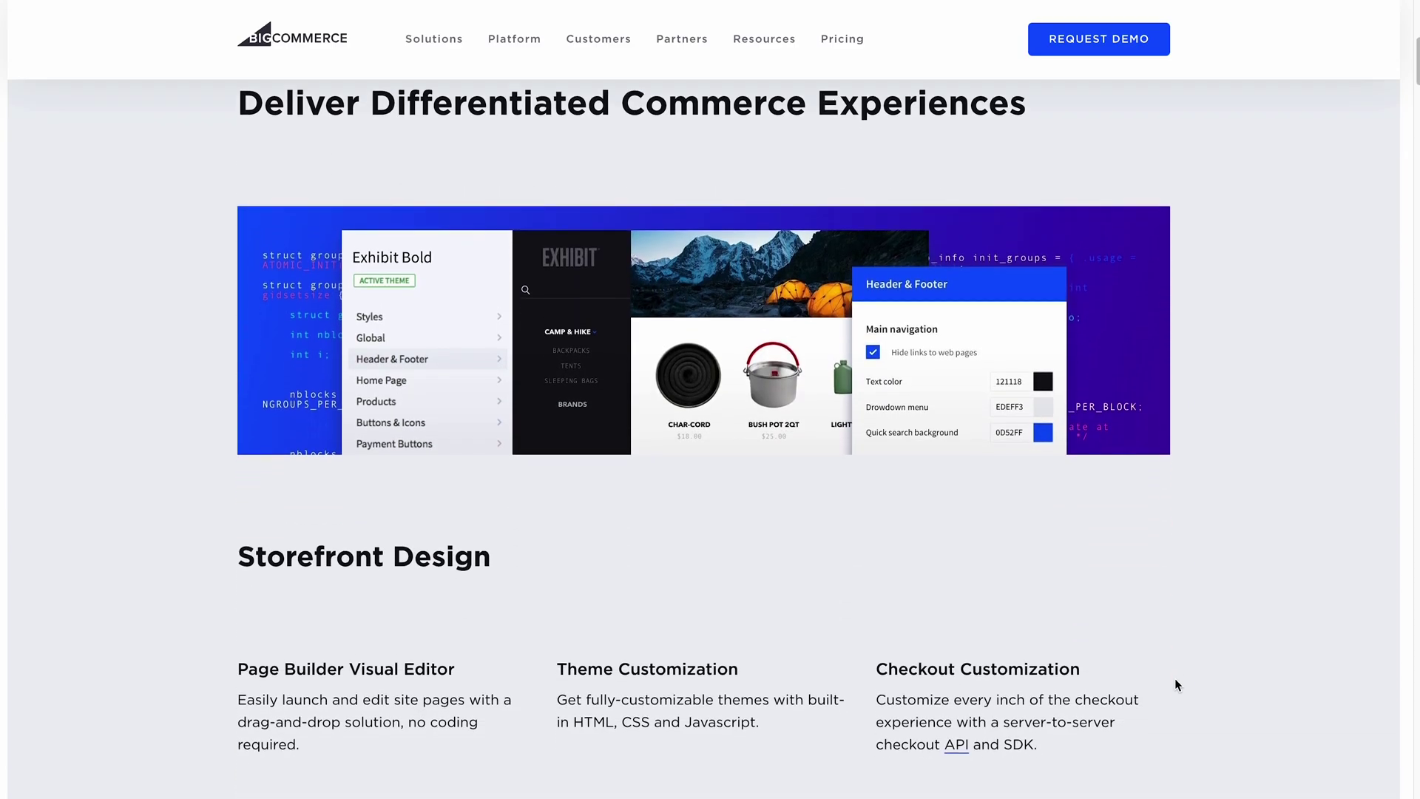
scroll(1175, 678, down, 2)
scroll(1175, 678, down, 3)
scroll(1175, 678, down, 4)
scroll(1175, 678, down, 2)
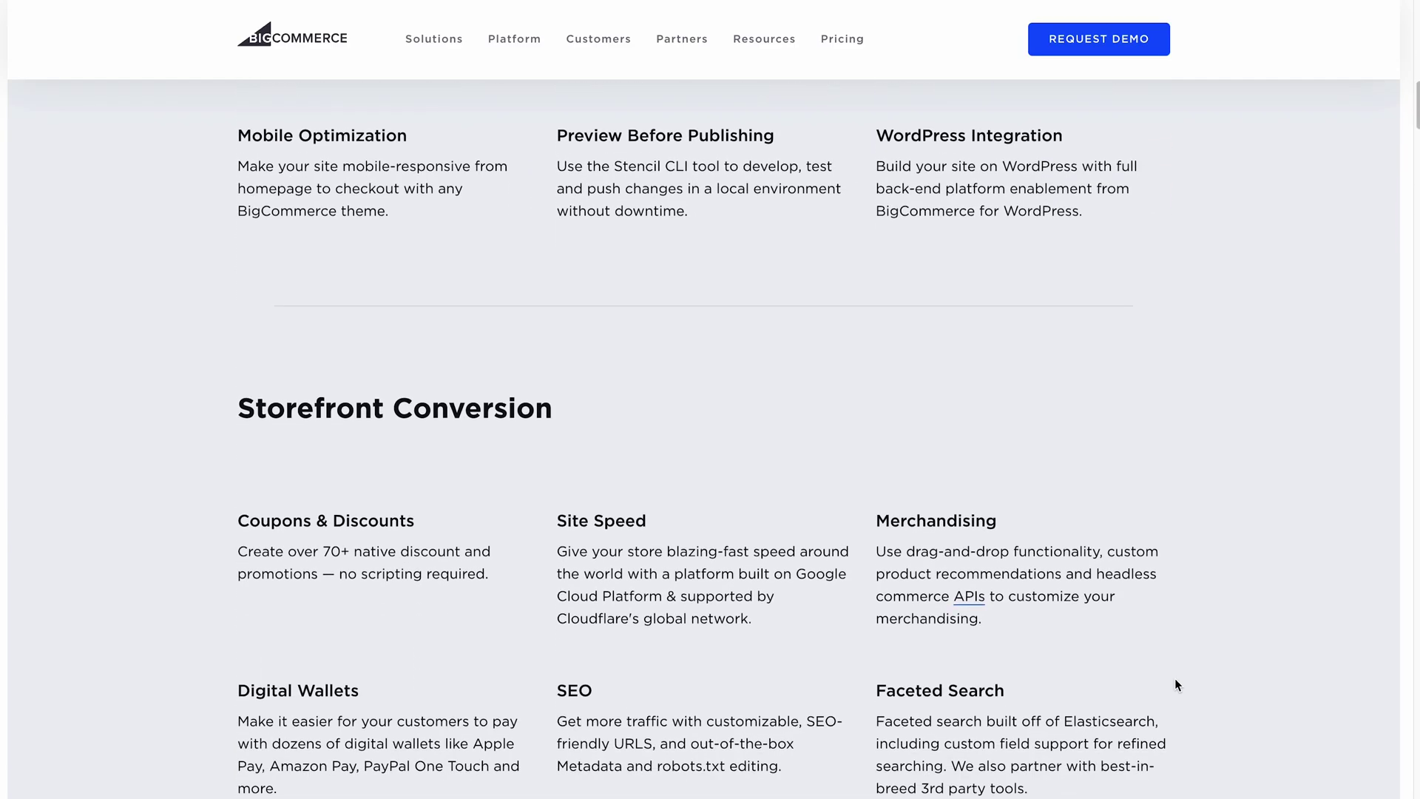
scroll(1175, 678, down, 1)
scroll(1175, 678, down, 1)
scroll(1175, 678, down, 1)
scroll(1174, 678, down, 1)
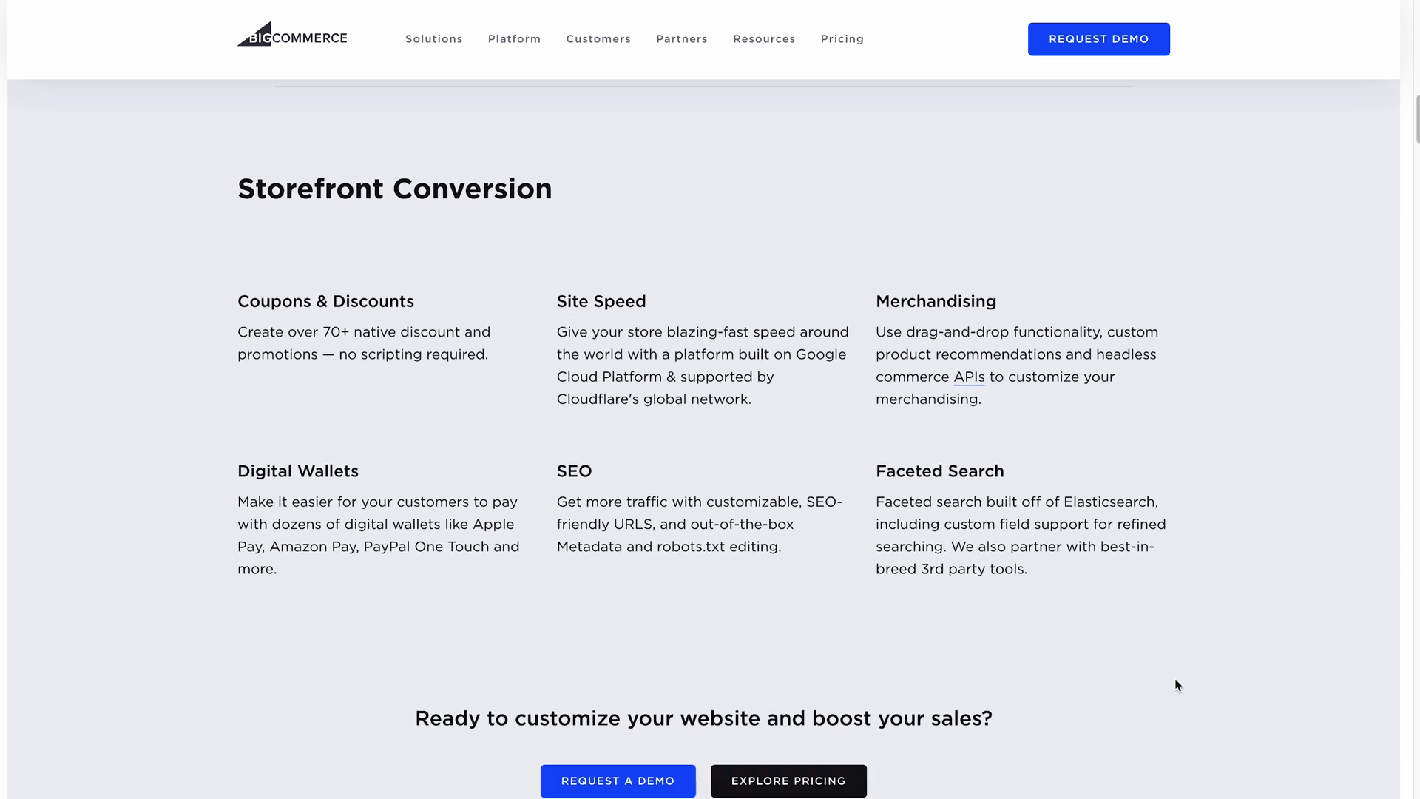
scroll(1175, 678, down, 1)
scroll(1175, 678, down, 2)
scroll(1175, 677, down, 5)
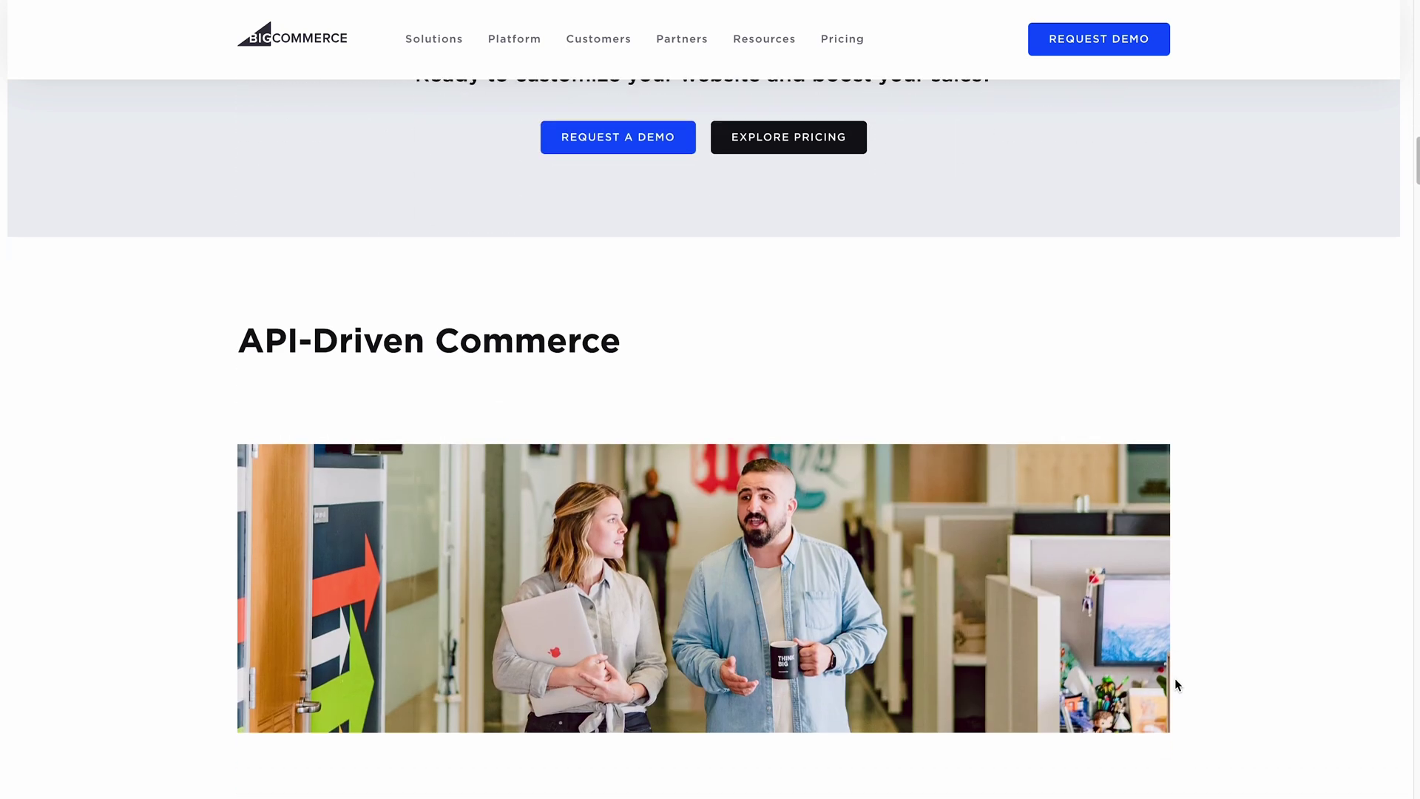
scroll(1175, 677, down, 3)
scroll(1175, 678, down, 1)
scroll(1175, 678, down, 2)
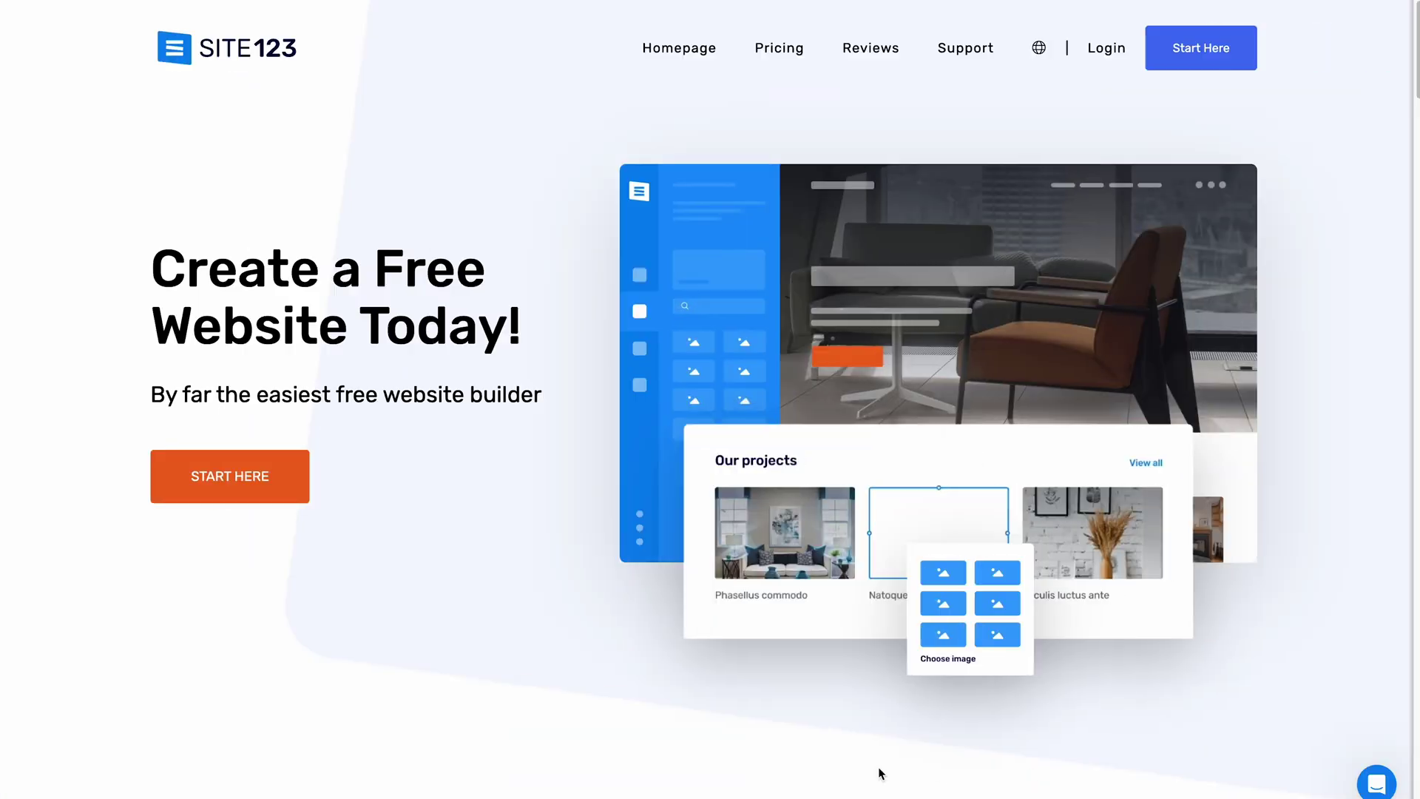
scroll(878, 771, down, 3)
scroll(880, 772, down, 3)
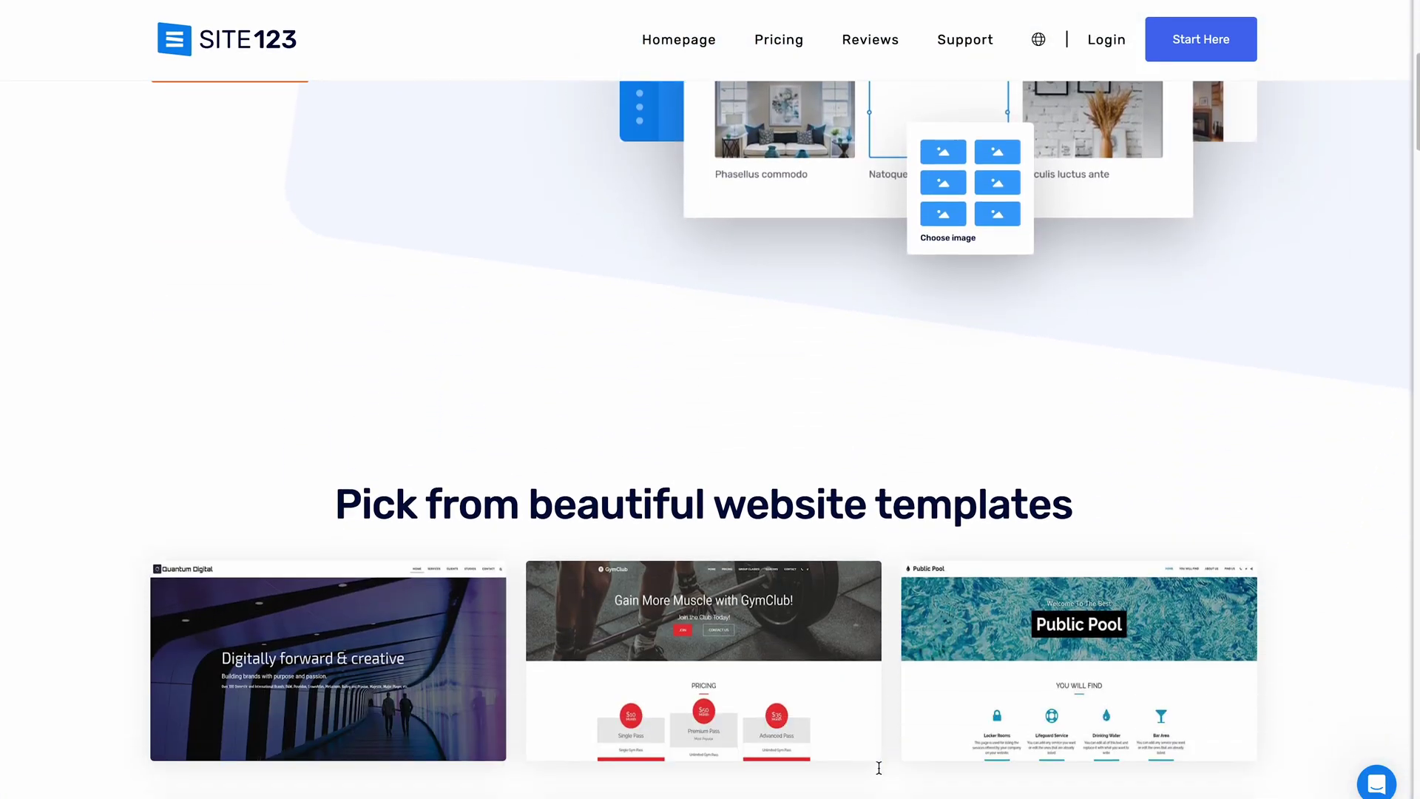
scroll(878, 772, down, 3)
scroll(879, 768, down, 1)
scroll(881, 774, down, 3)
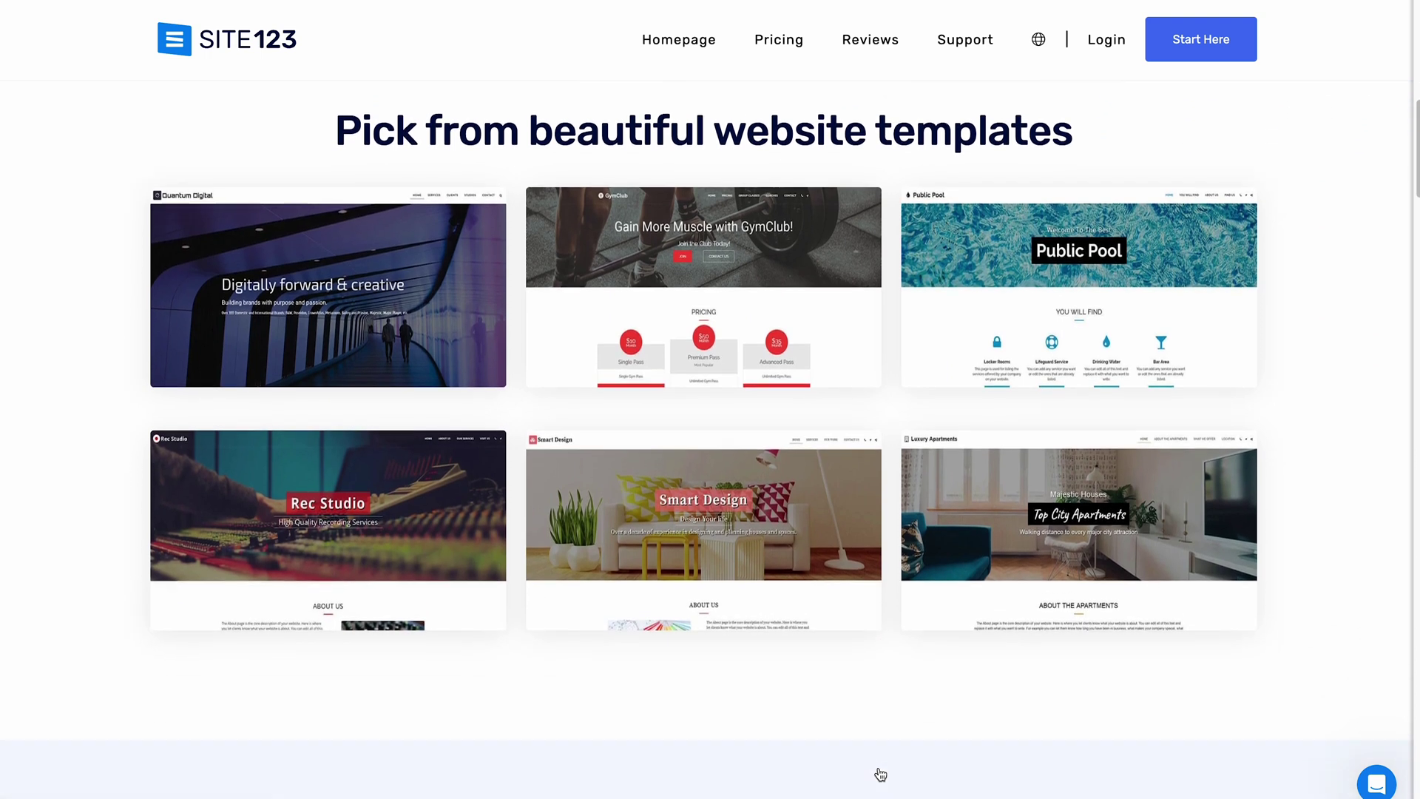
scroll(881, 774, down, 4)
scroll(881, 774, down, 3)
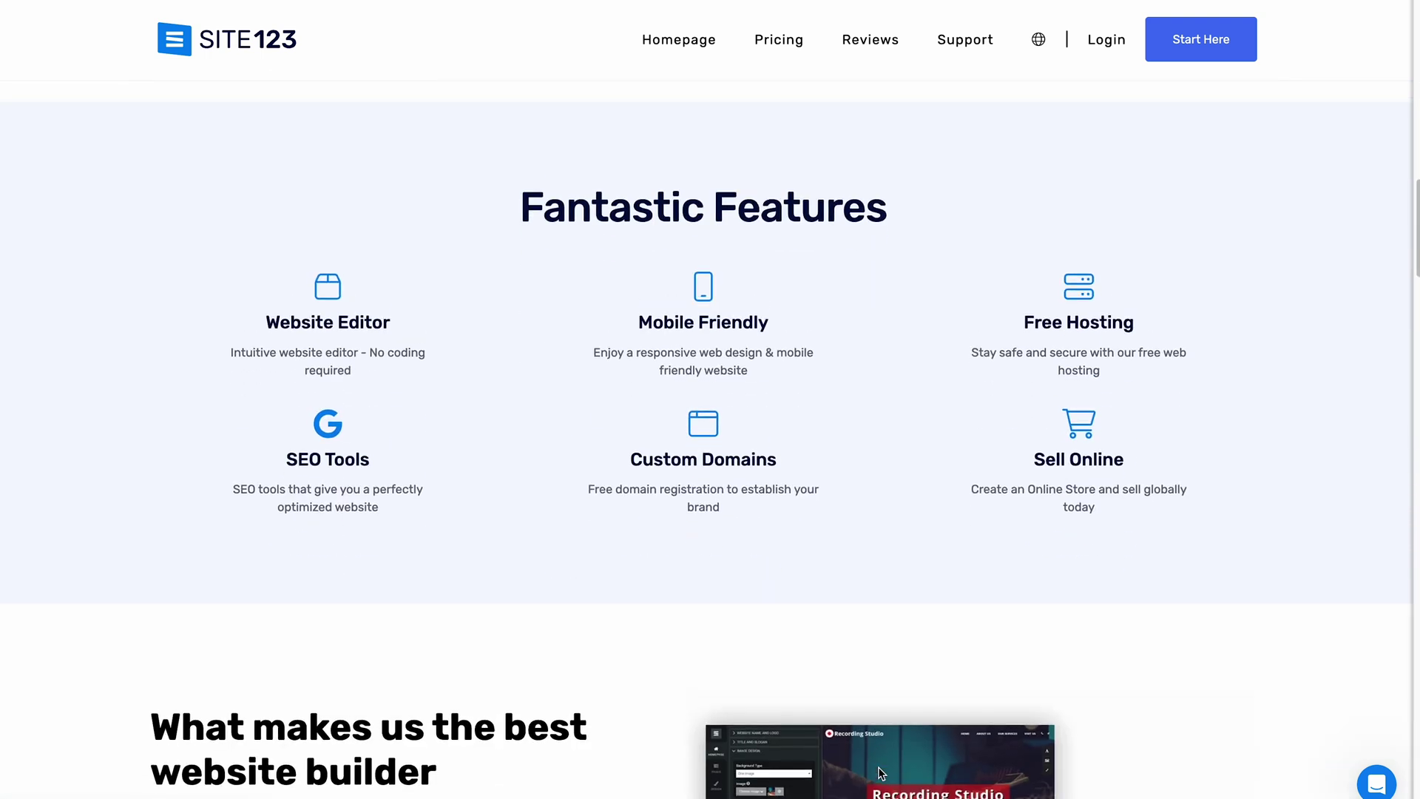
scroll(880, 771, down, 2)
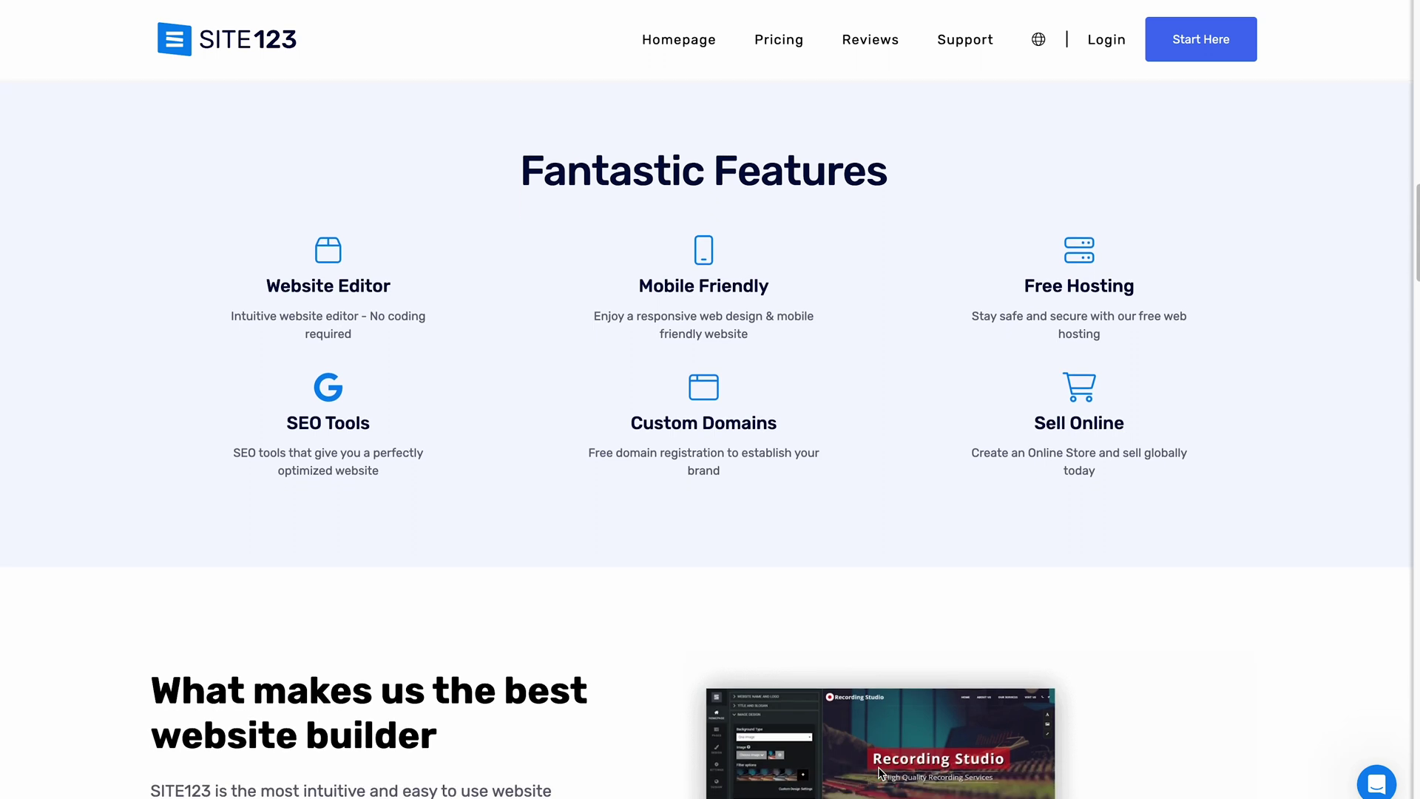
scroll(879, 771, down, 2)
scroll(879, 771, down, 2)
scroll(880, 771, down, 2)
scroll(879, 774, down, 1)
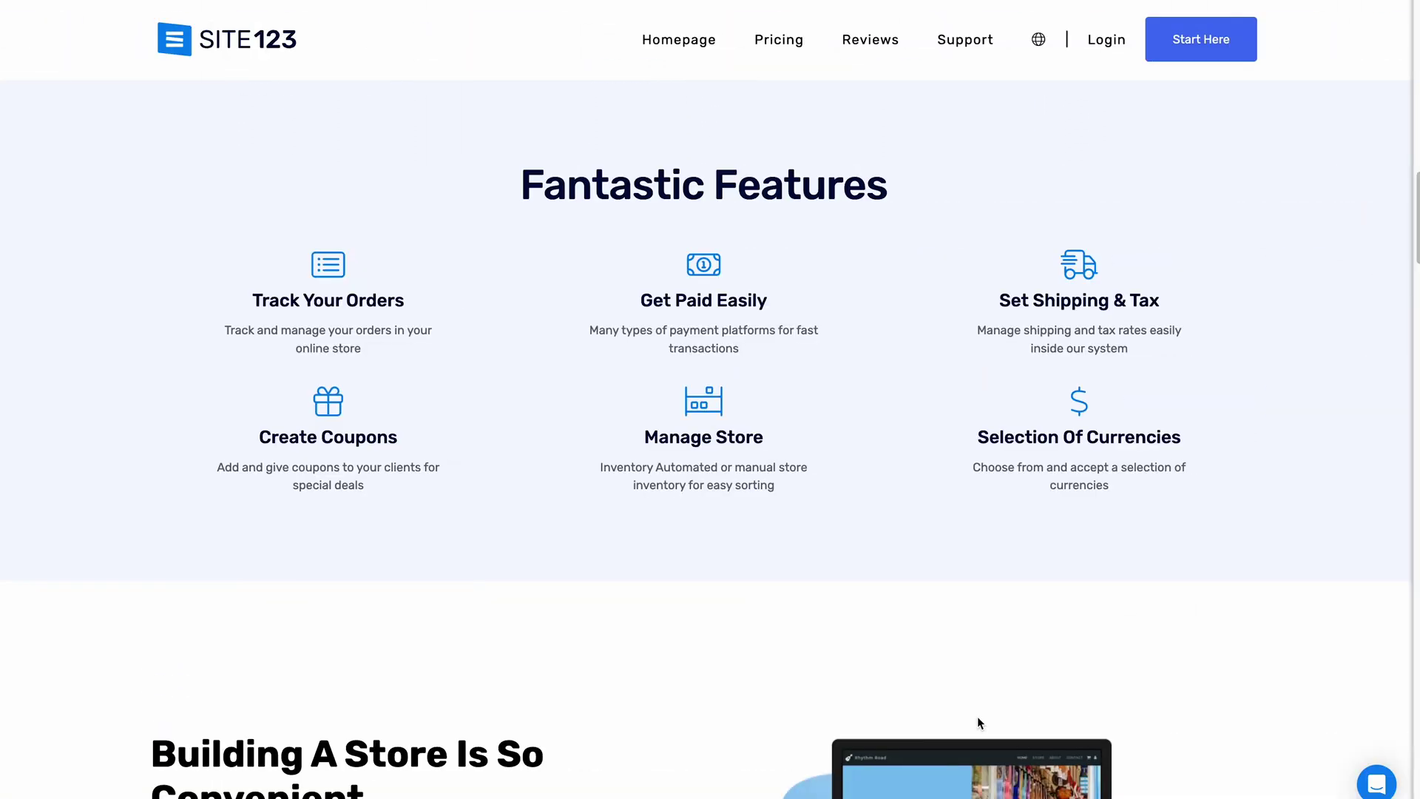
scroll(977, 710, down, 1)
scroll(977, 711, down, 3)
scroll(977, 712, down, 2)
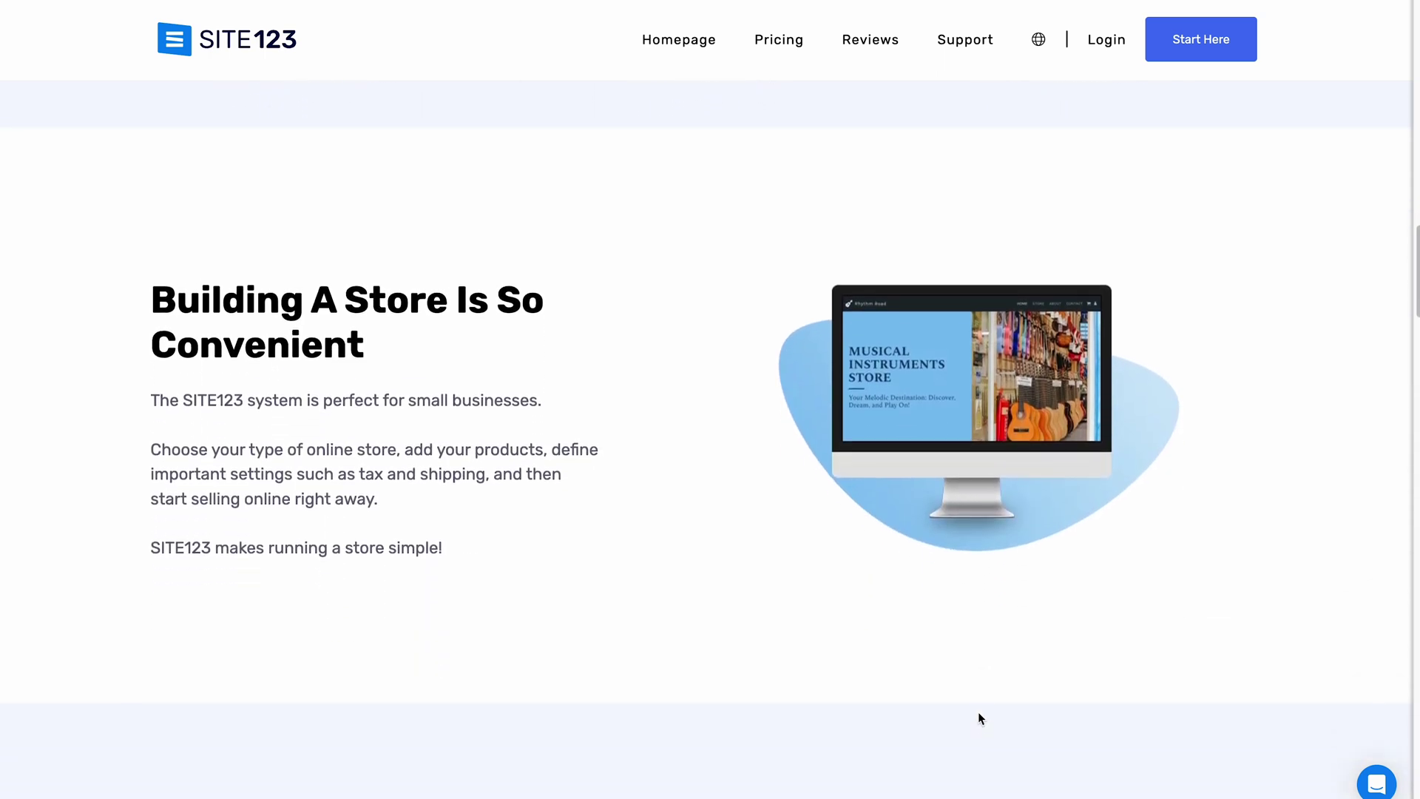
scroll(977, 711, down, 1)
scroll(976, 718, down, 3)
scroll(976, 719, down, 3)
scroll(977, 719, down, 1)
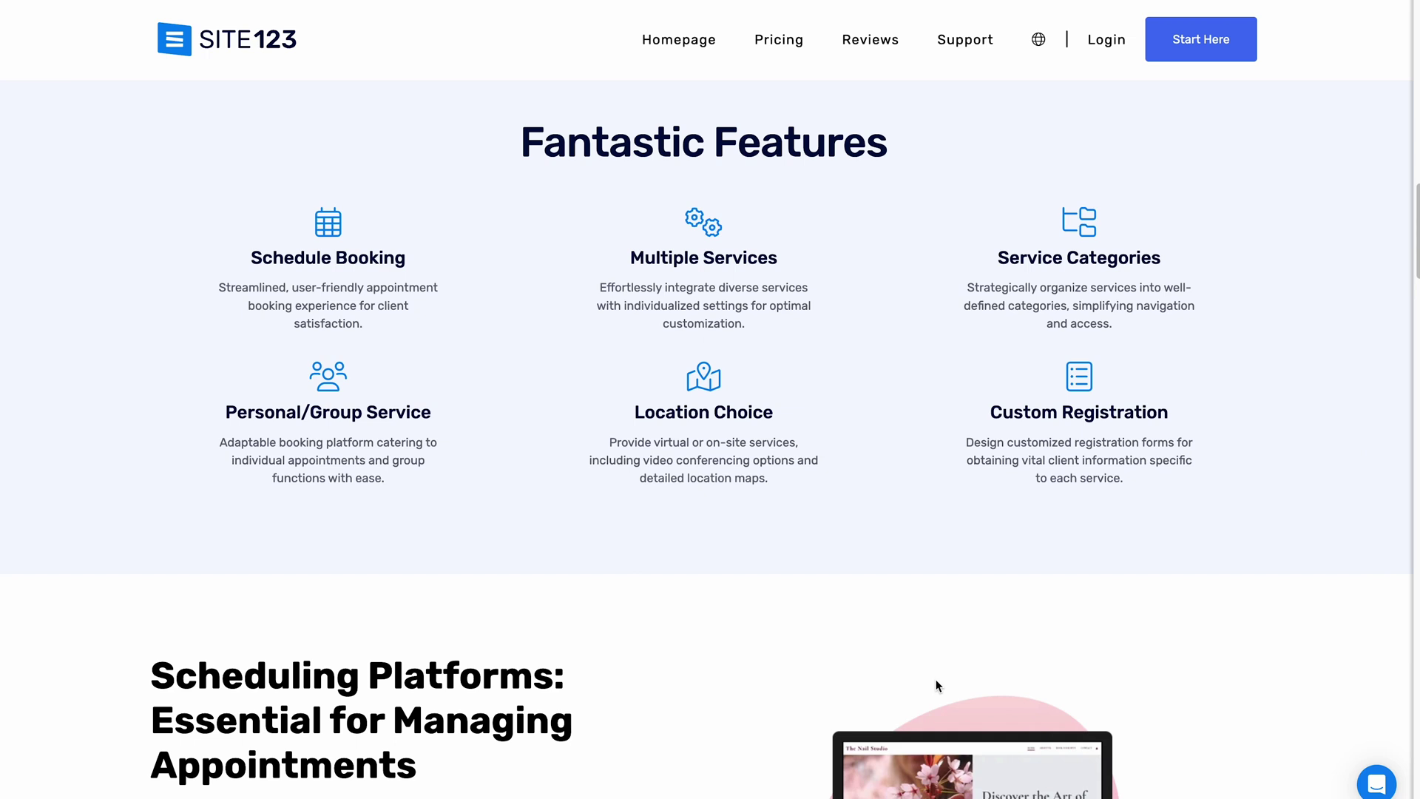
scroll(936, 679, down, 2)
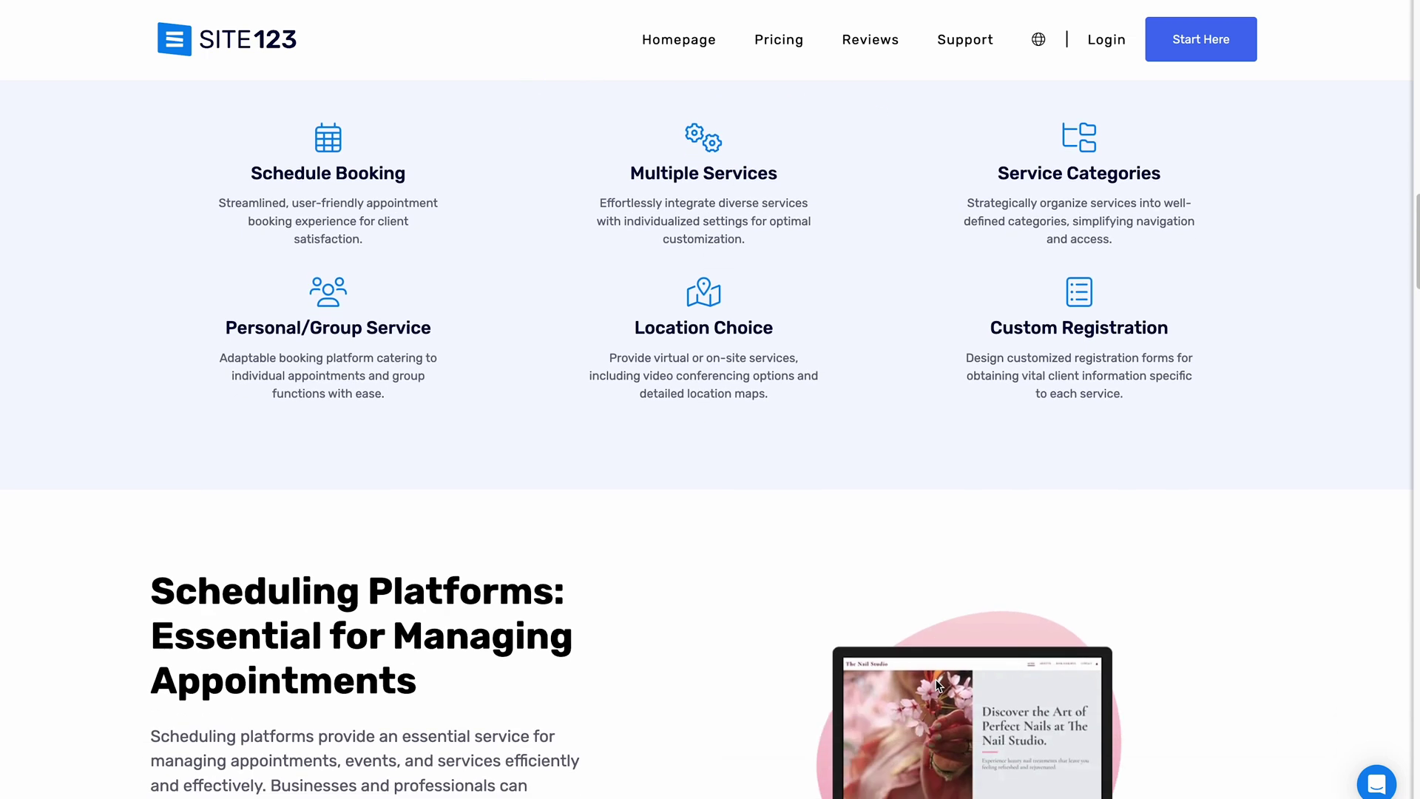
scroll(935, 679, down, 3)
scroll(936, 679, down, 2)
scroll(935, 679, down, 1)
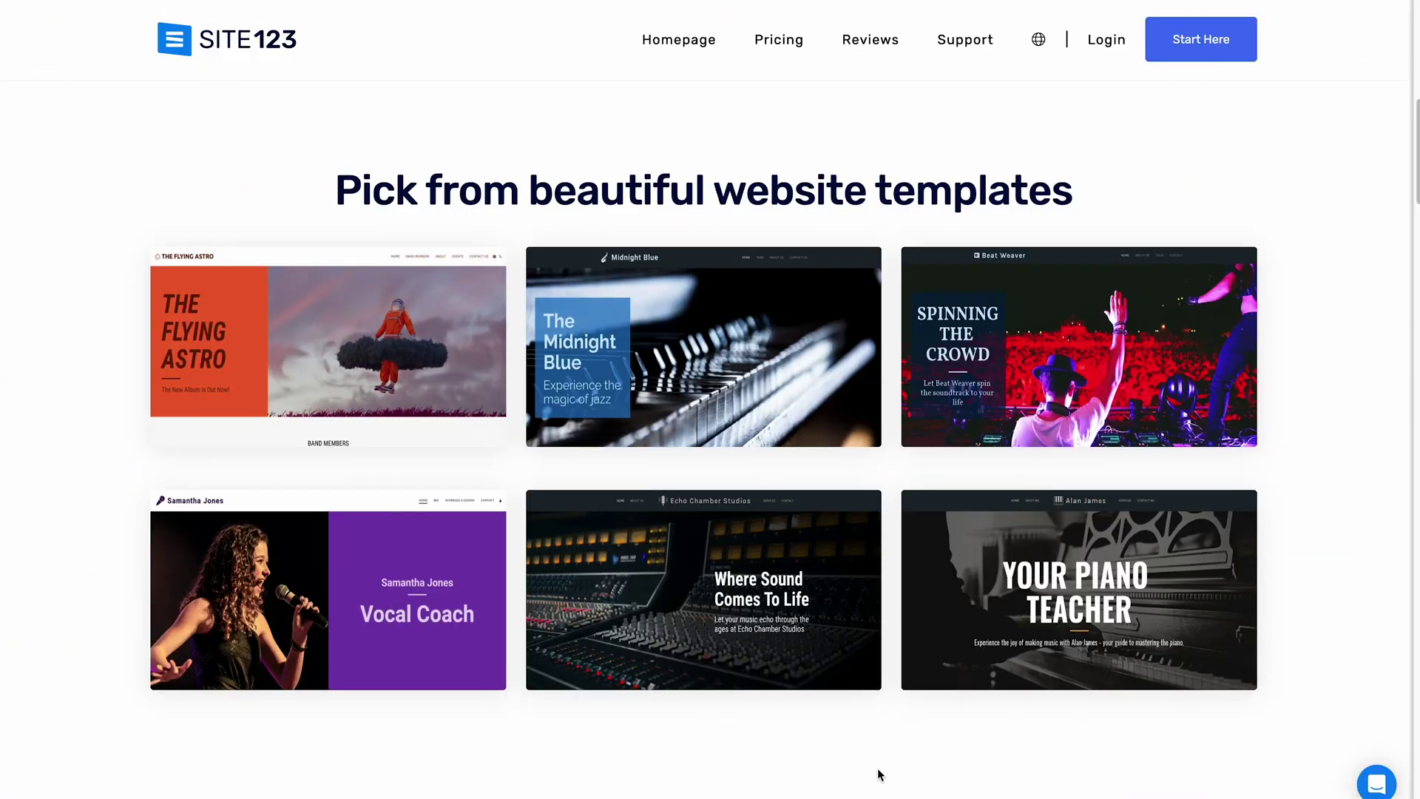
scroll(877, 773, down, 4)
scroll(878, 774, down, 4)
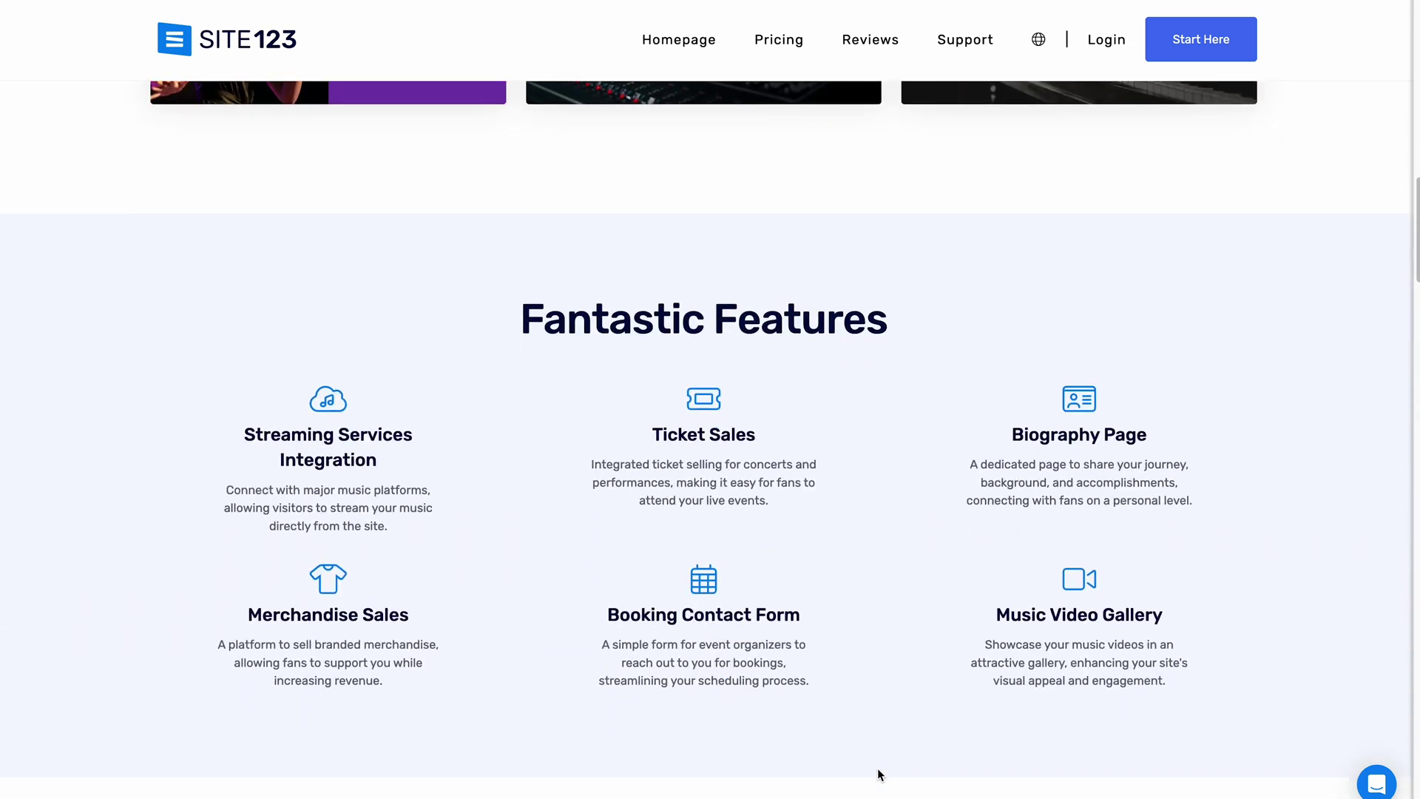
scroll(878, 773, down, 1)
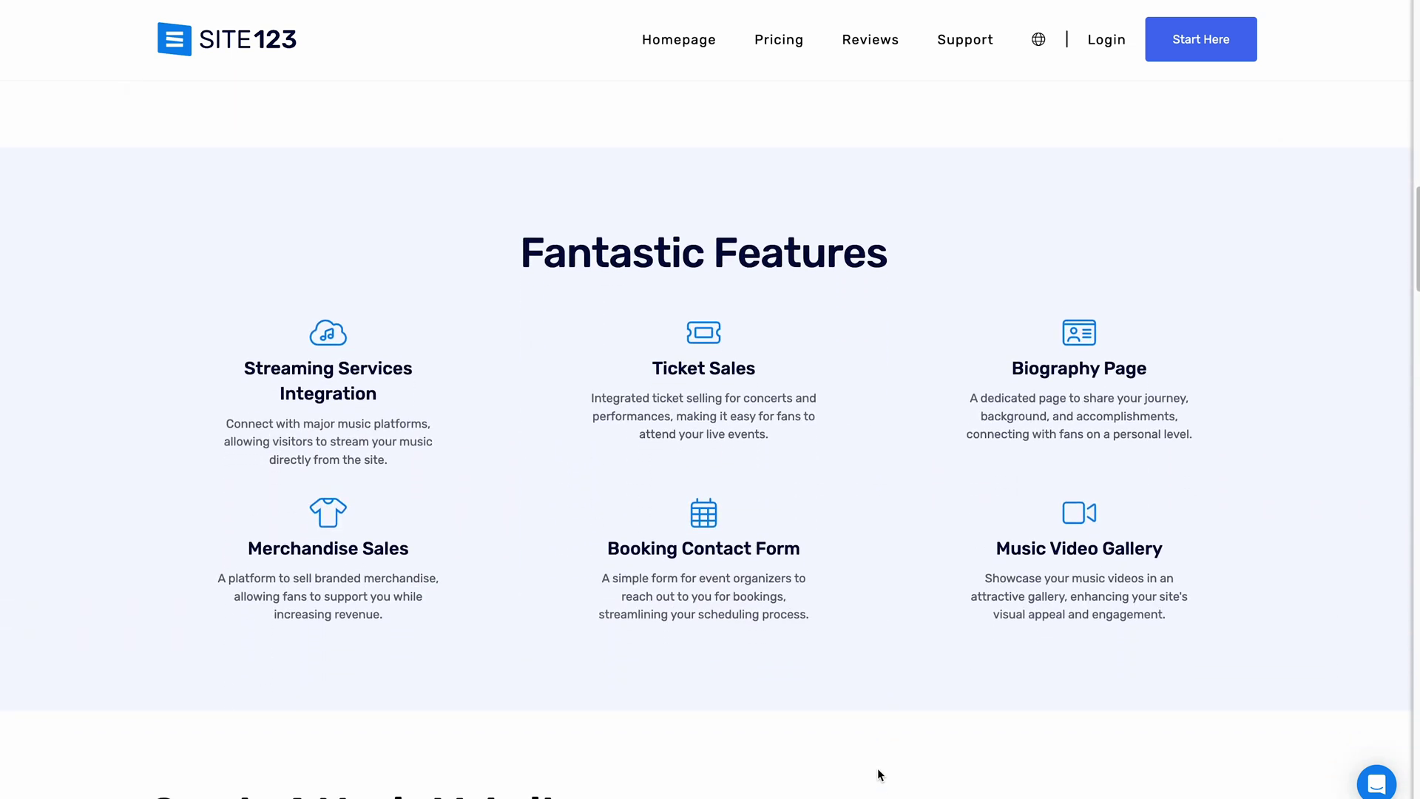
scroll(878, 773, down, 3)
scroll(877, 773, down, 3)
scroll(877, 772, down, 2)
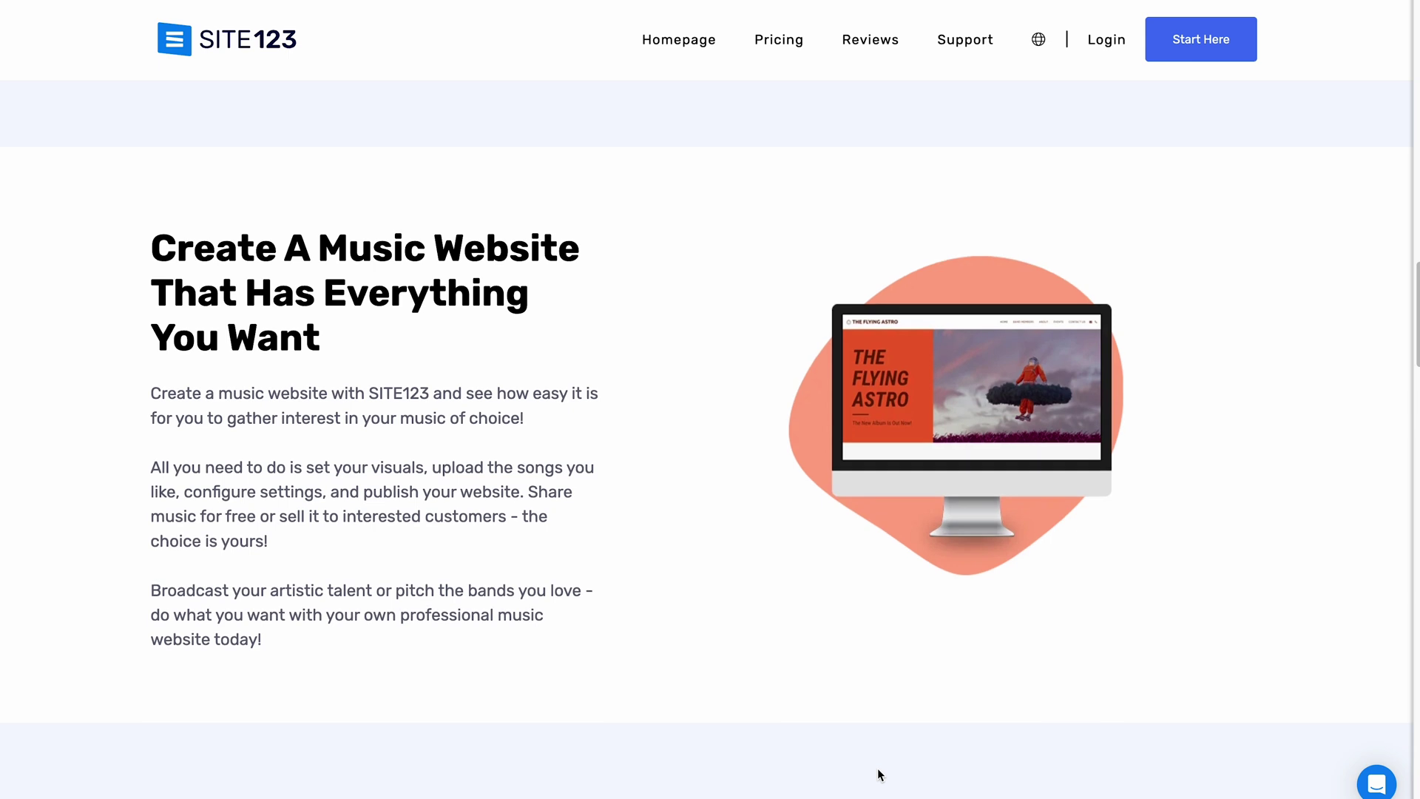
scroll(877, 772, down, 3)
scroll(877, 773, down, 3)
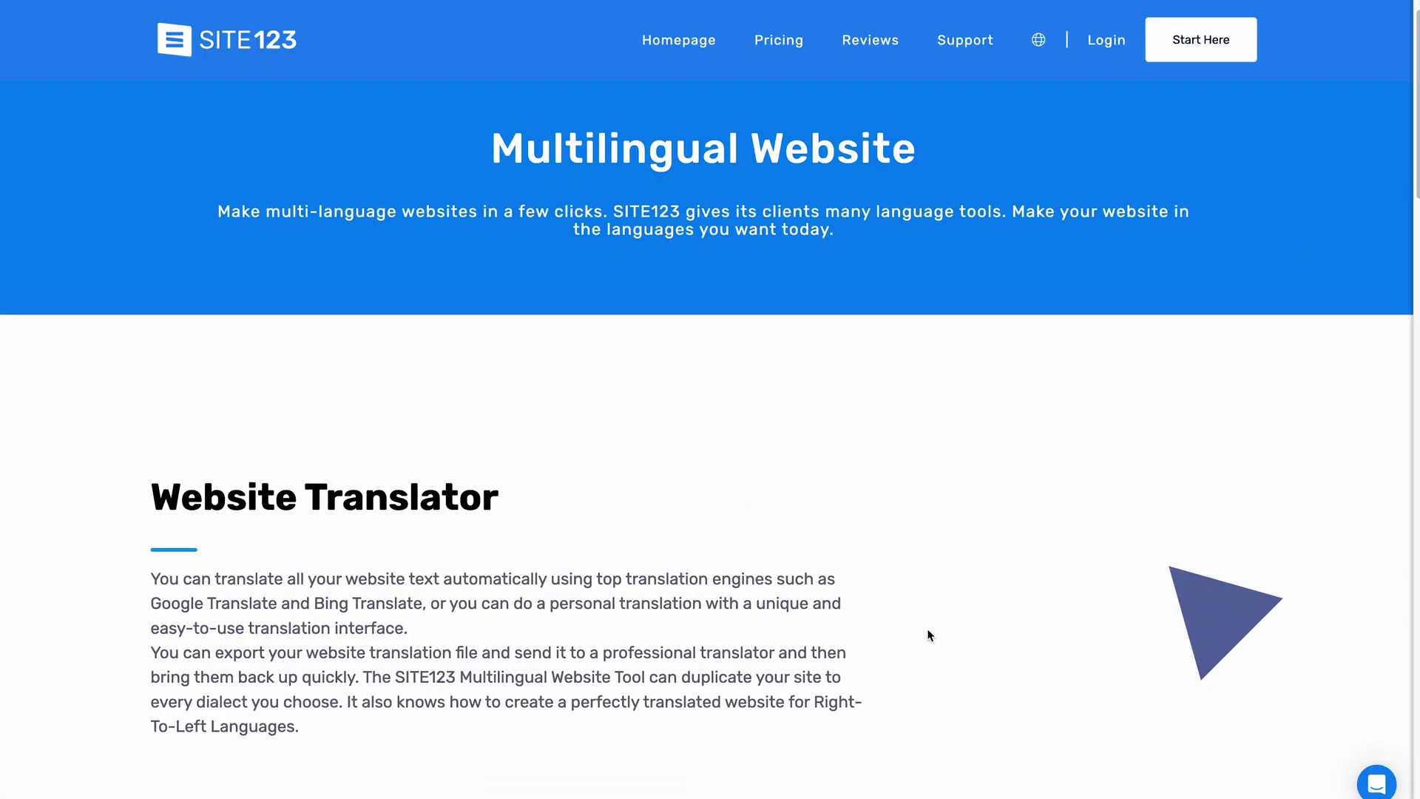
scroll(928, 635, down, 3)
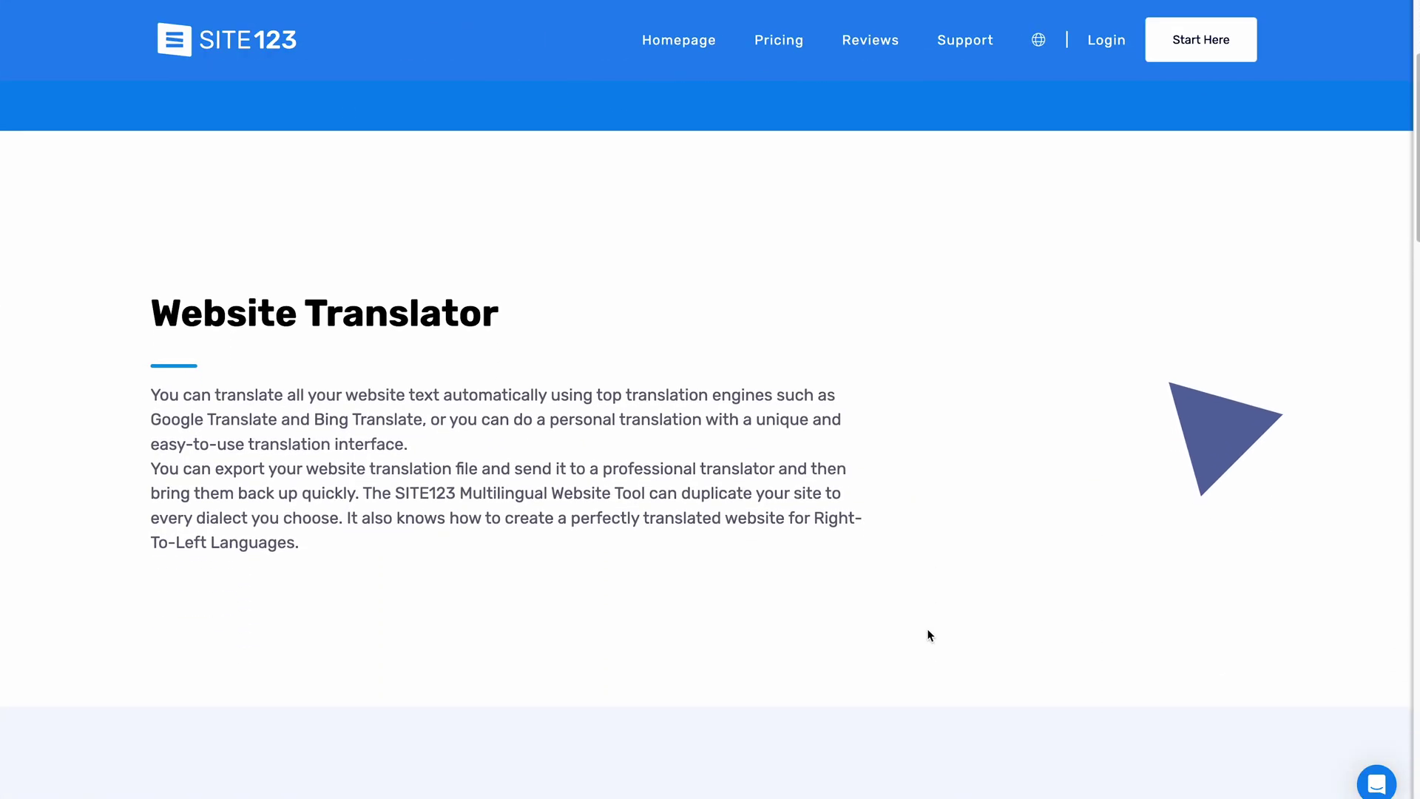
scroll(929, 634, down, 1)
scroll(928, 634, down, 2)
scroll(928, 634, down, 3)
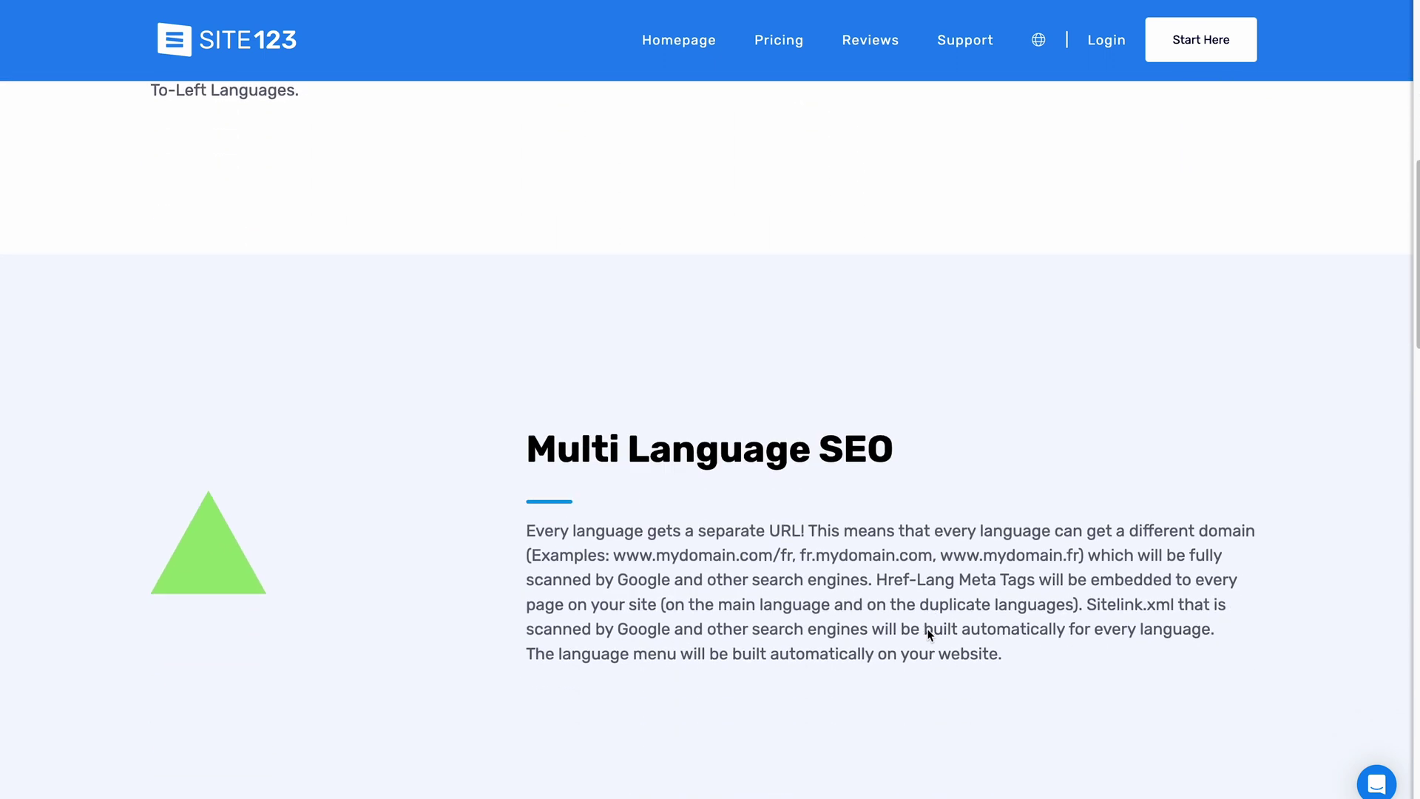
scroll(929, 635, down, 2)
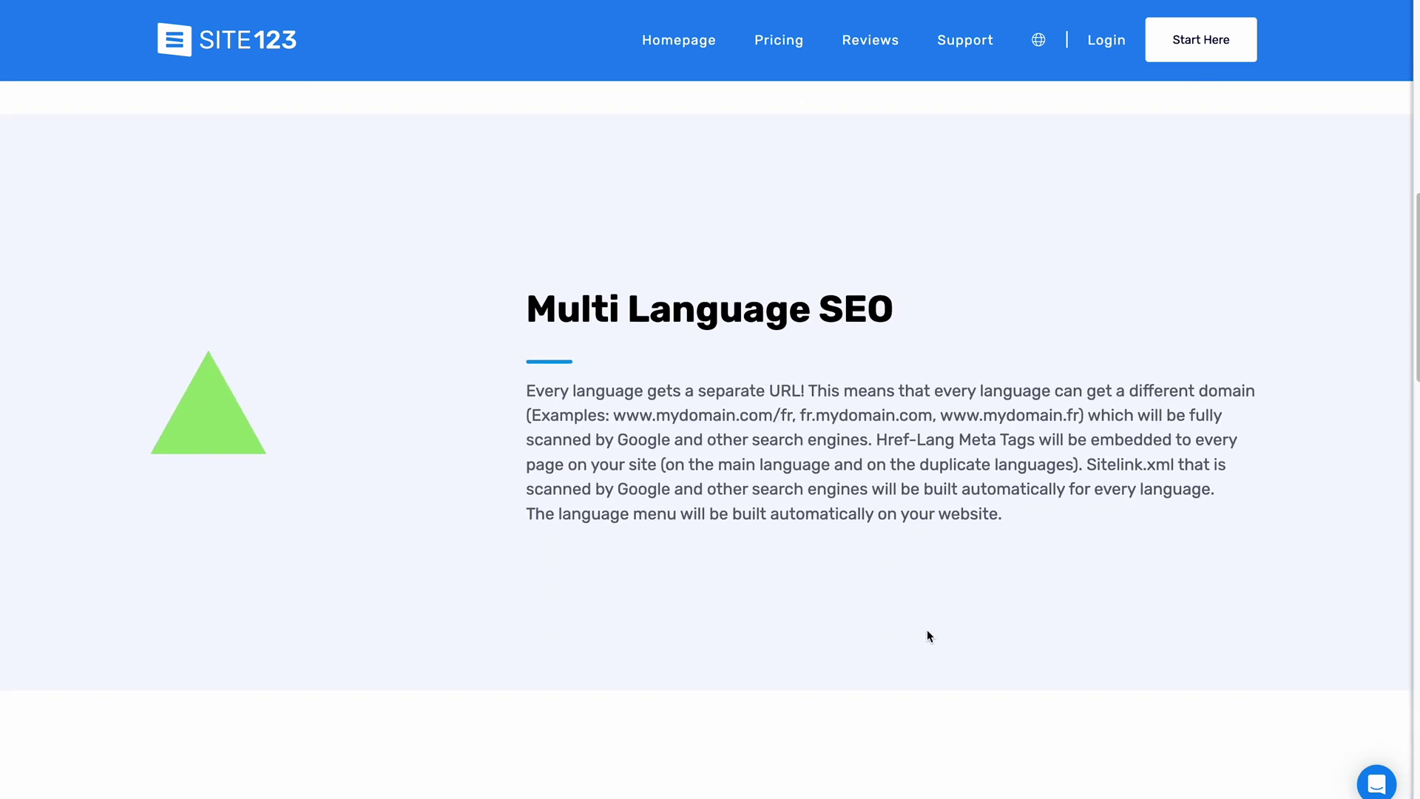
scroll(928, 635, down, 3)
scroll(928, 635, down, 3)
scroll(929, 634, down, 1)
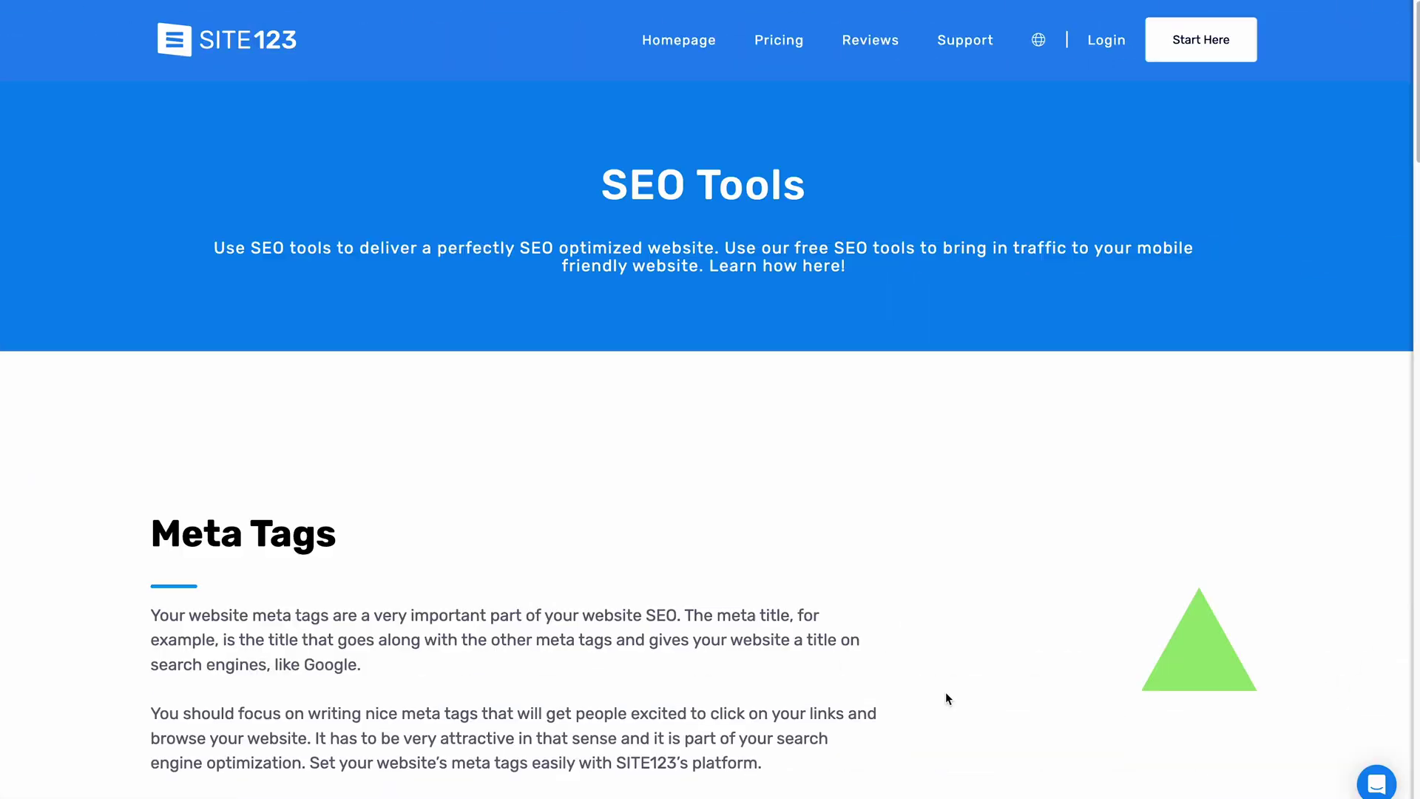
scroll(945, 691, down, 1)
scroll(945, 691, down, 4)
scroll(945, 691, down, 3)
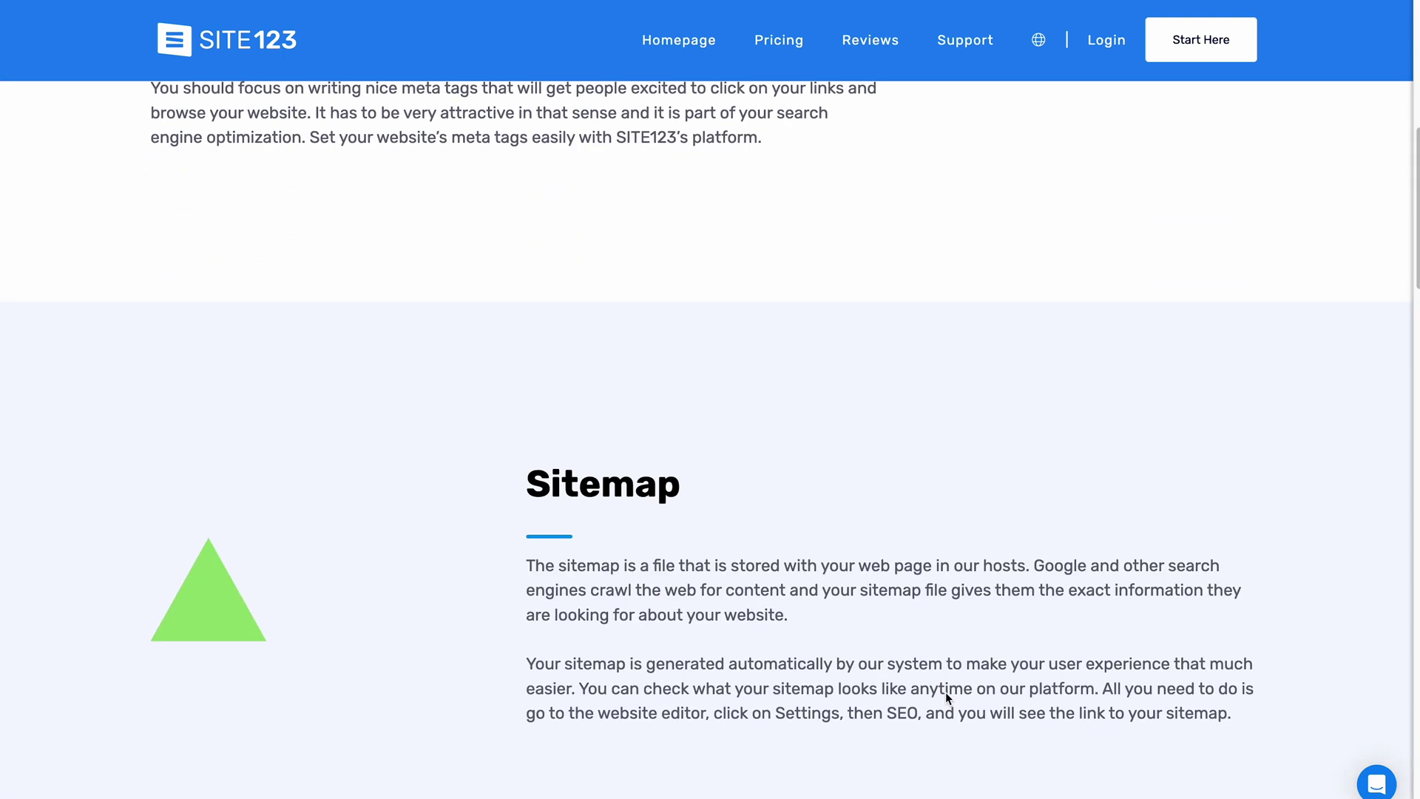
scroll(945, 691, down, 2)
scroll(944, 691, down, 3)
scroll(945, 691, down, 3)
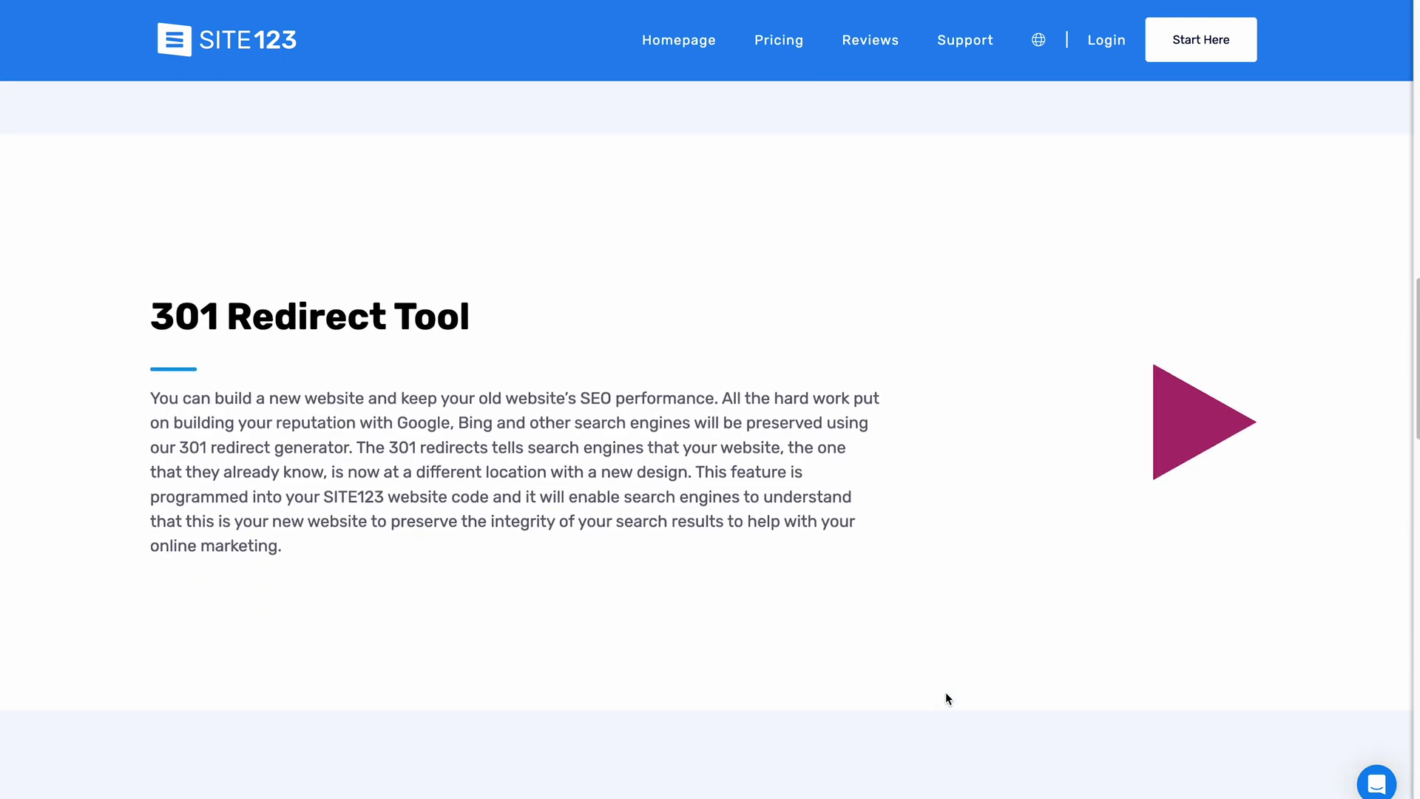
scroll(945, 690, down, 1)
scroll(945, 690, down, 4)
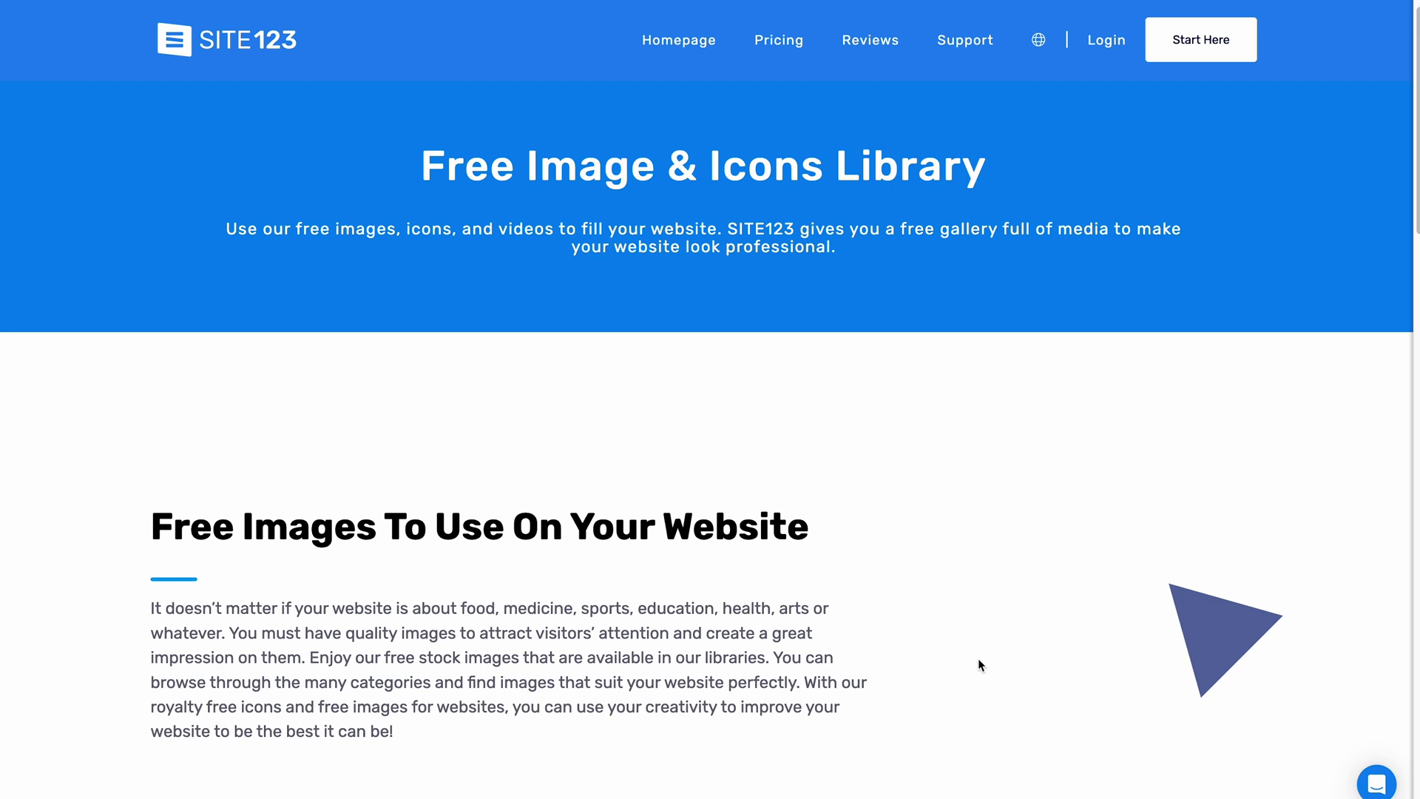
scroll(978, 658, down, 4)
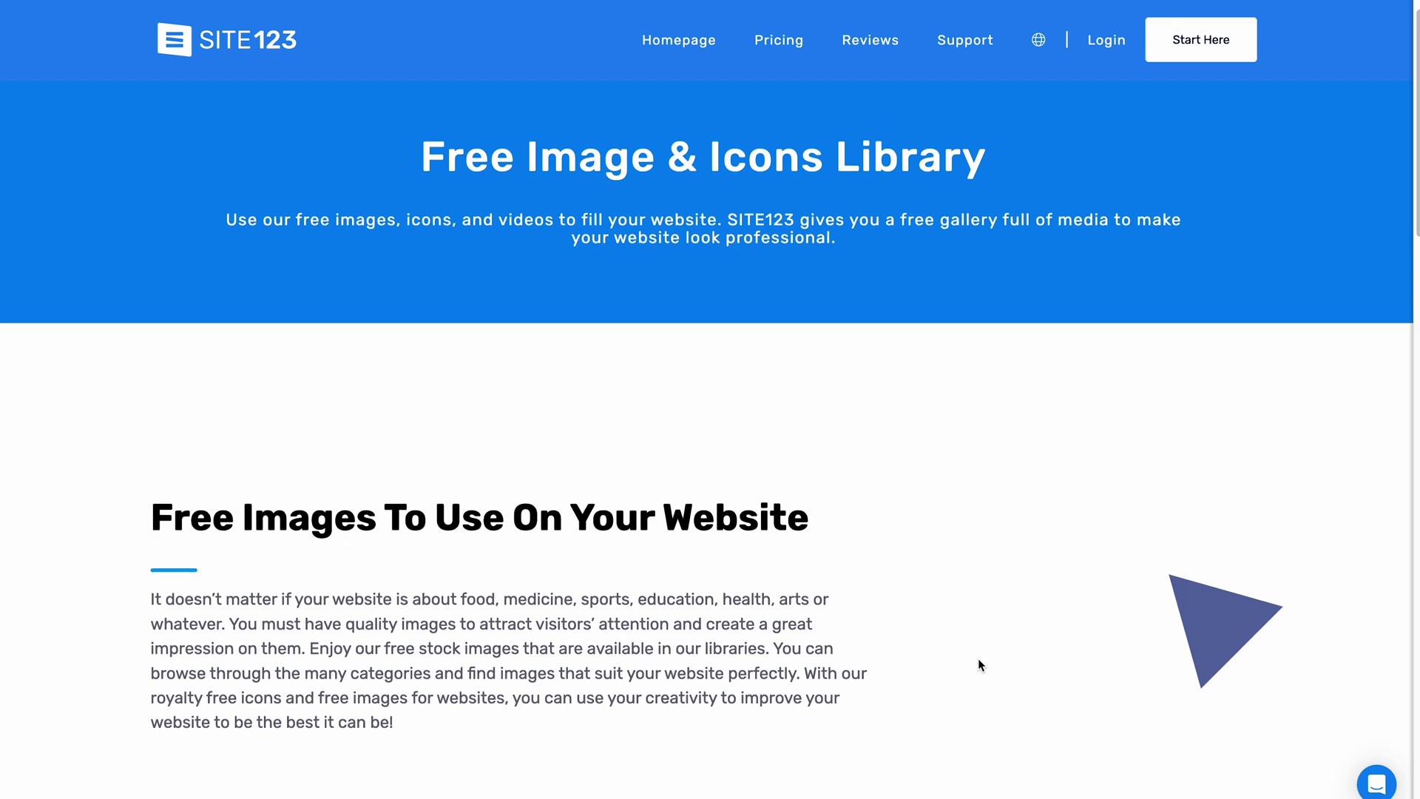
scroll(977, 658, down, 1)
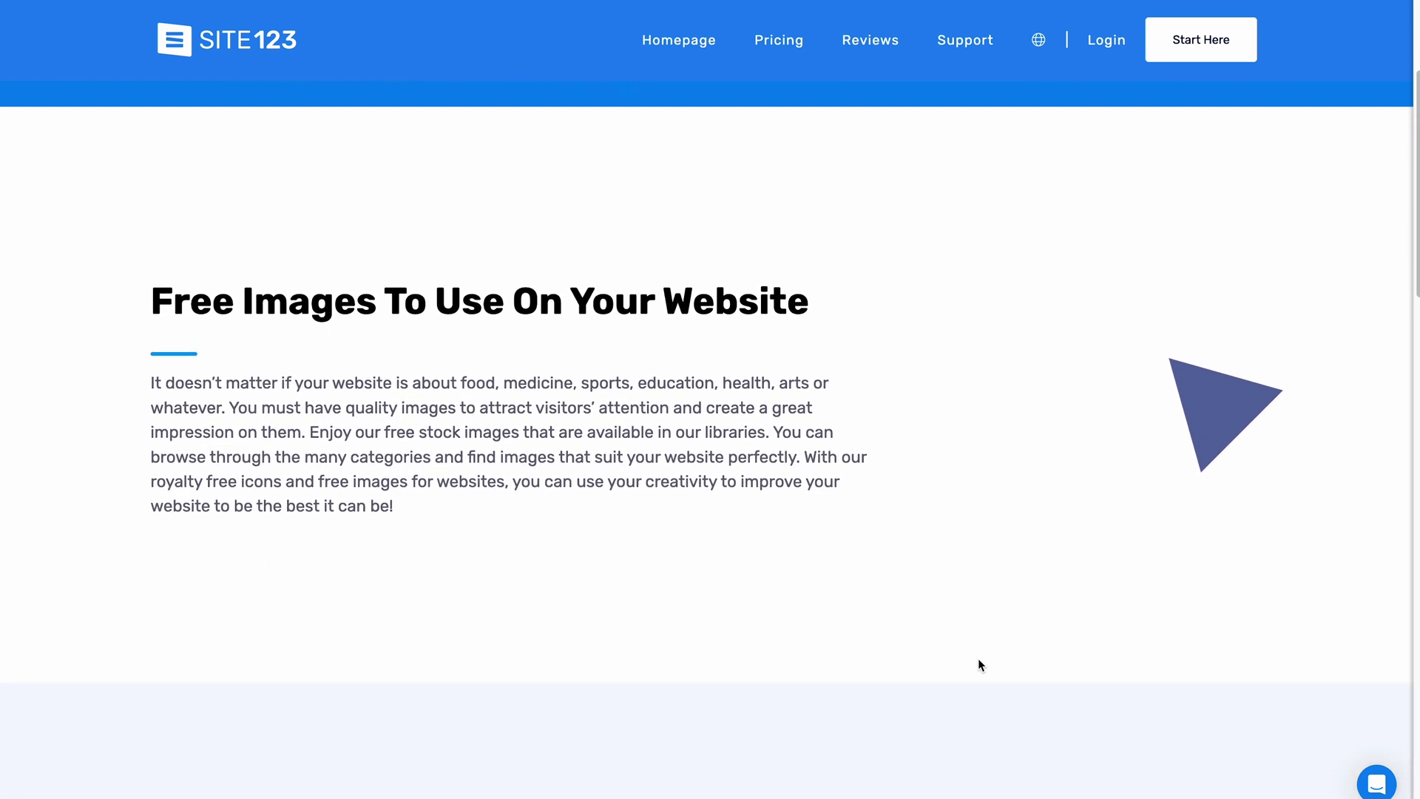
scroll(978, 657, down, 3)
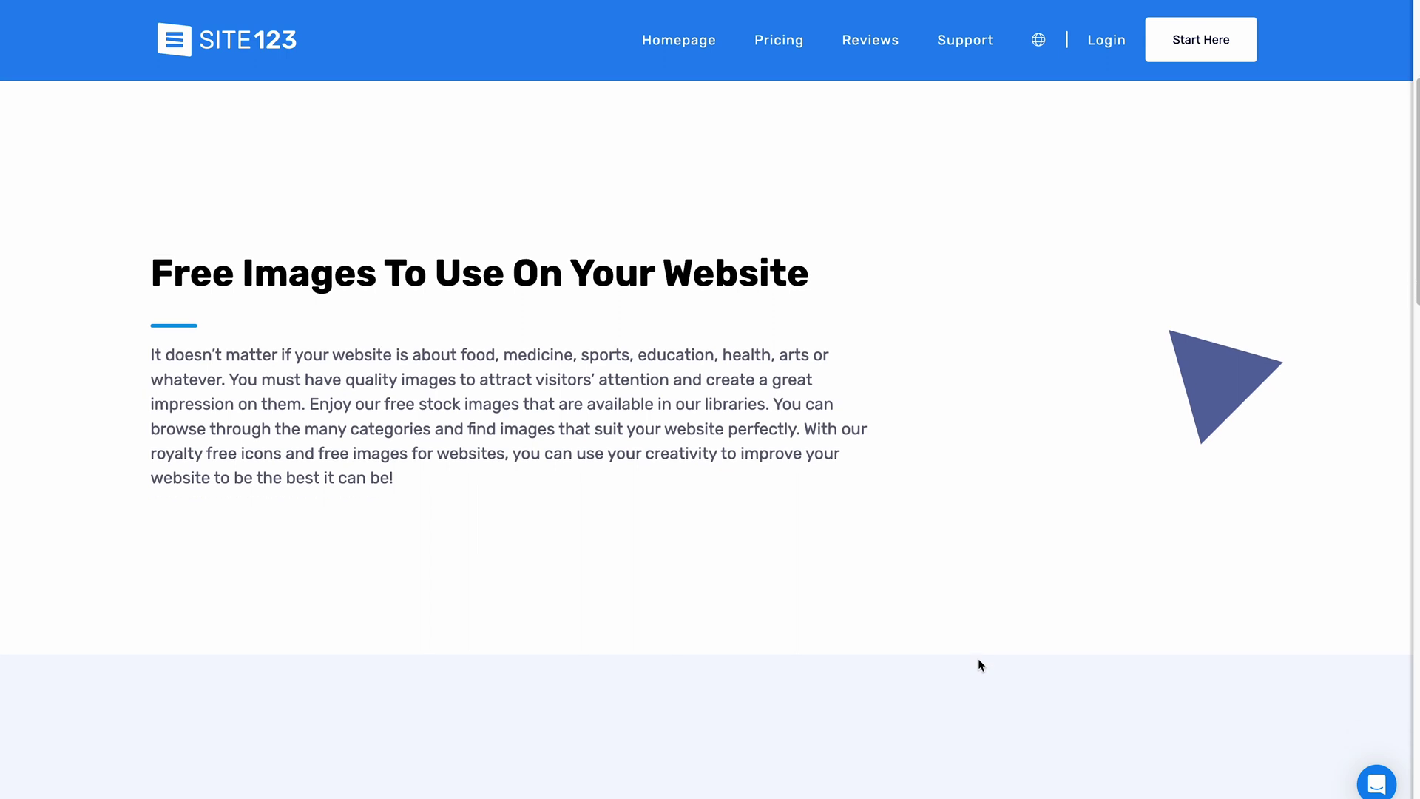
scroll(977, 658, down, 3)
scroll(978, 658, down, 3)
scroll(977, 658, down, 3)
scroll(976, 658, down, 1)
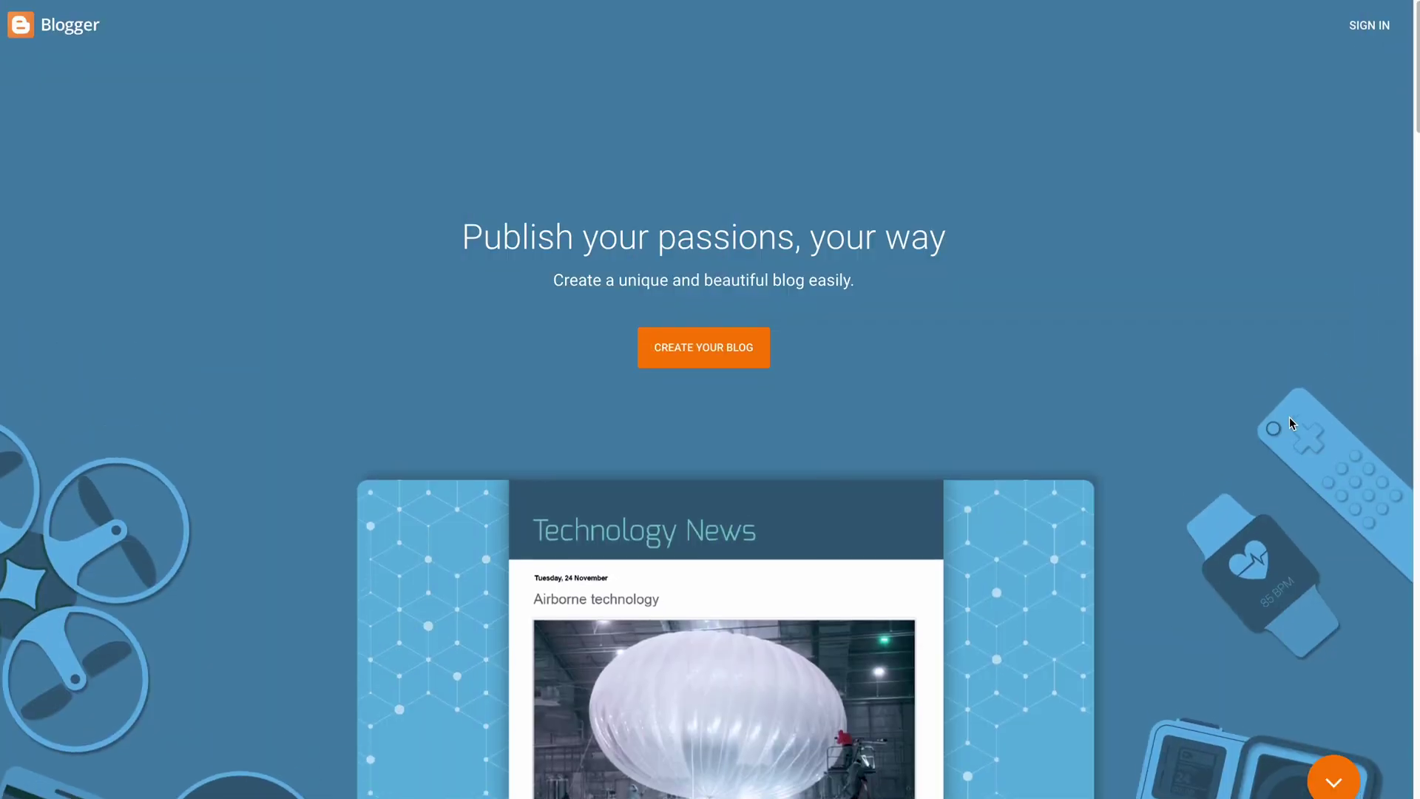
scroll(1289, 421, down, 6)
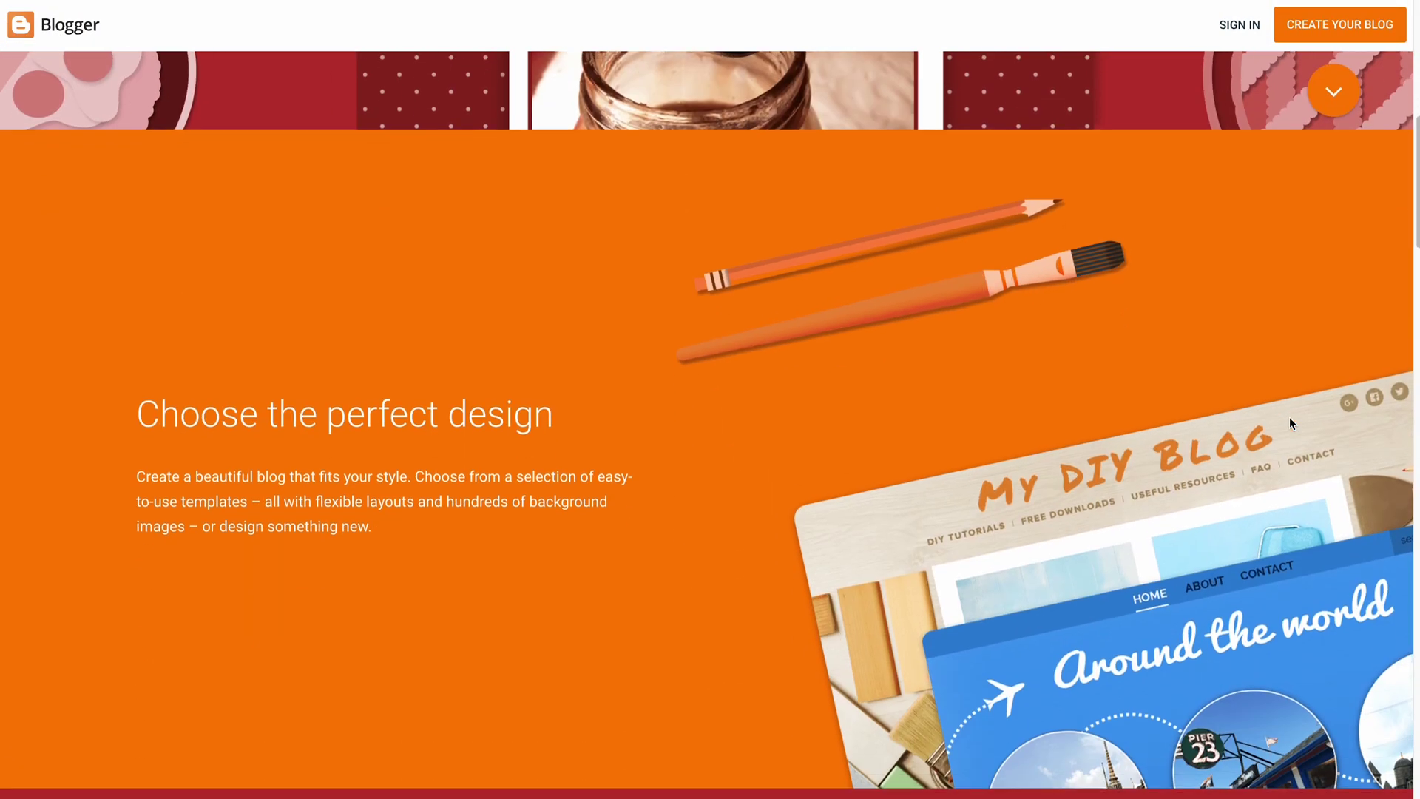
scroll(1289, 415, down, 6)
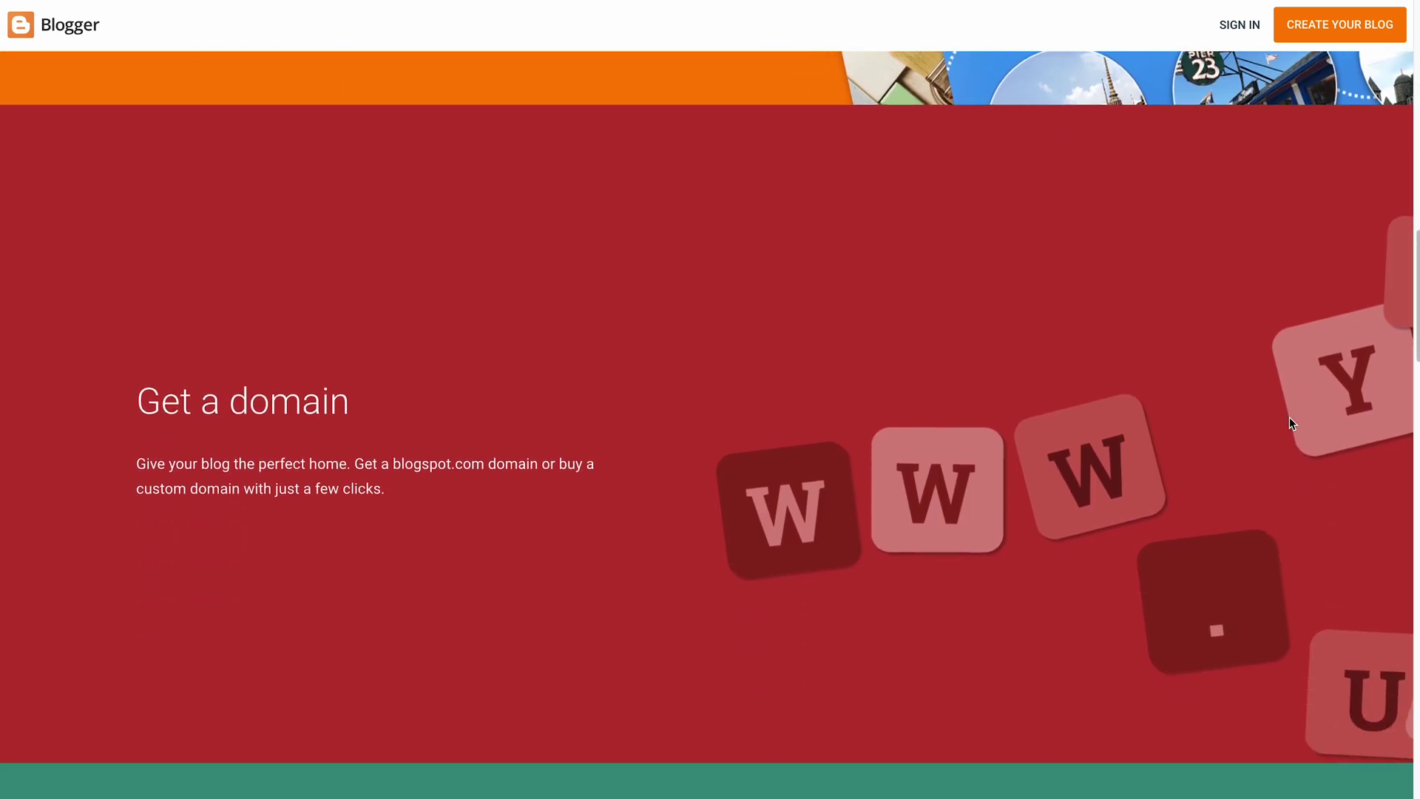
scroll(1288, 416, down, 6)
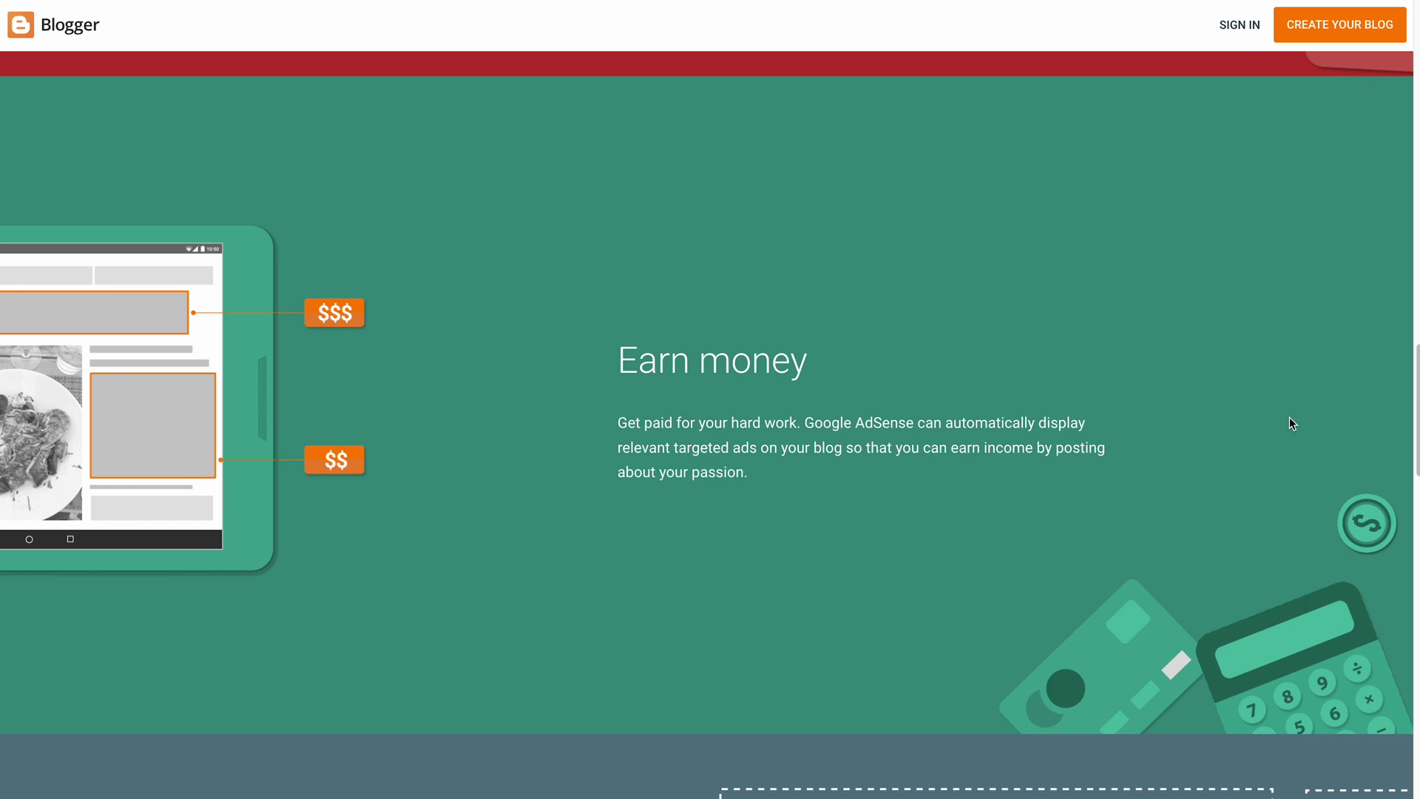
scroll(1289, 416, down, 6)
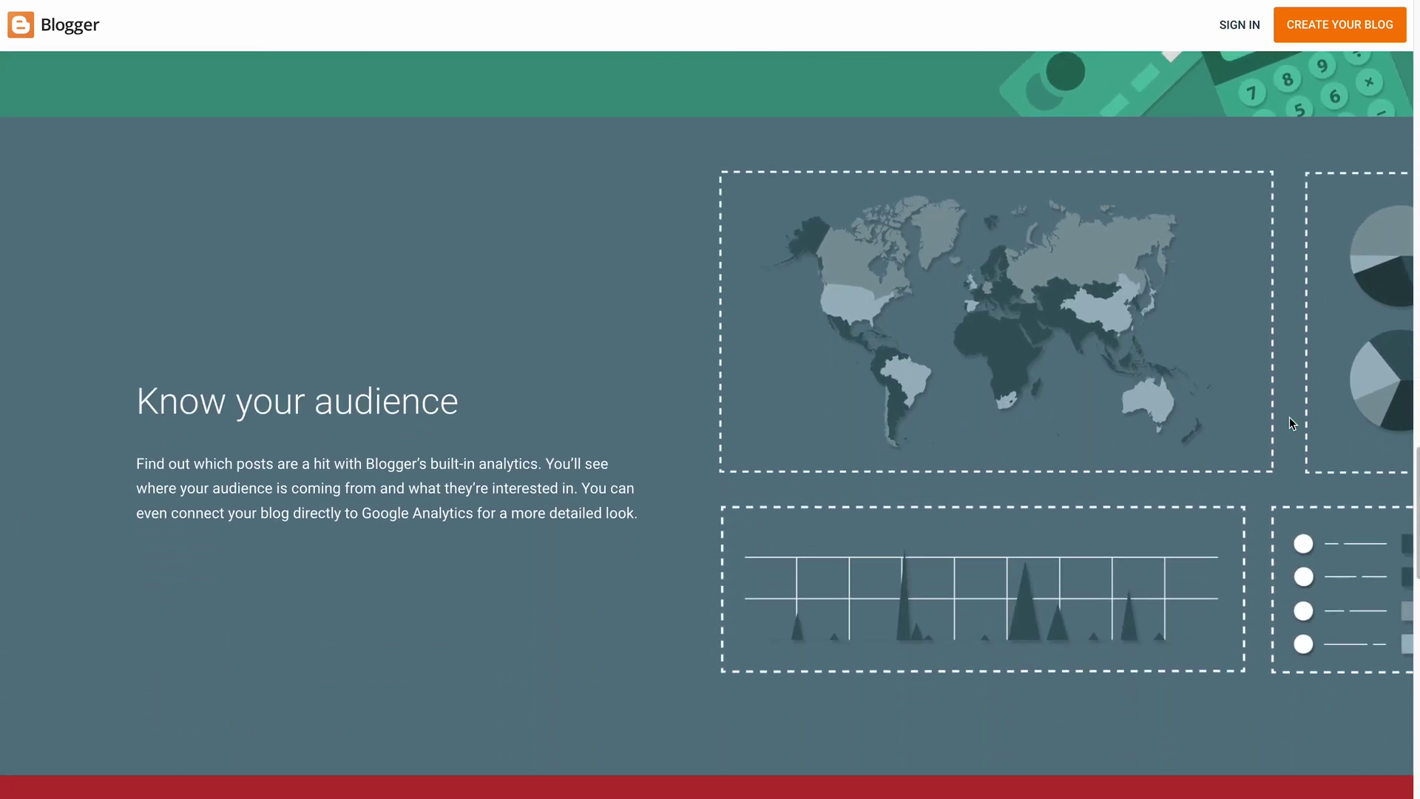
scroll(1289, 416, down, 6)
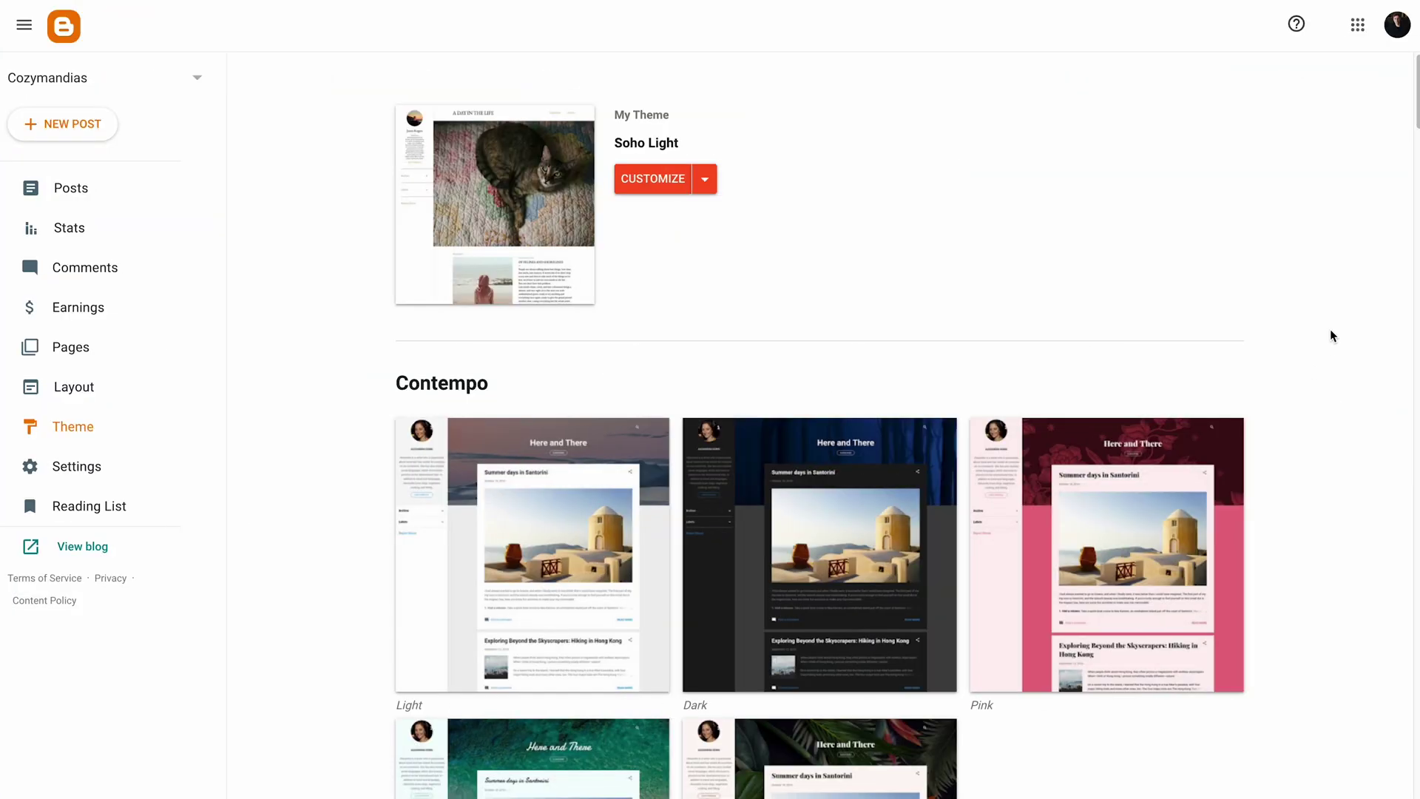
scroll(1330, 328, down, 5)
scroll(1331, 329, down, 2)
scroll(1329, 329, down, 3)
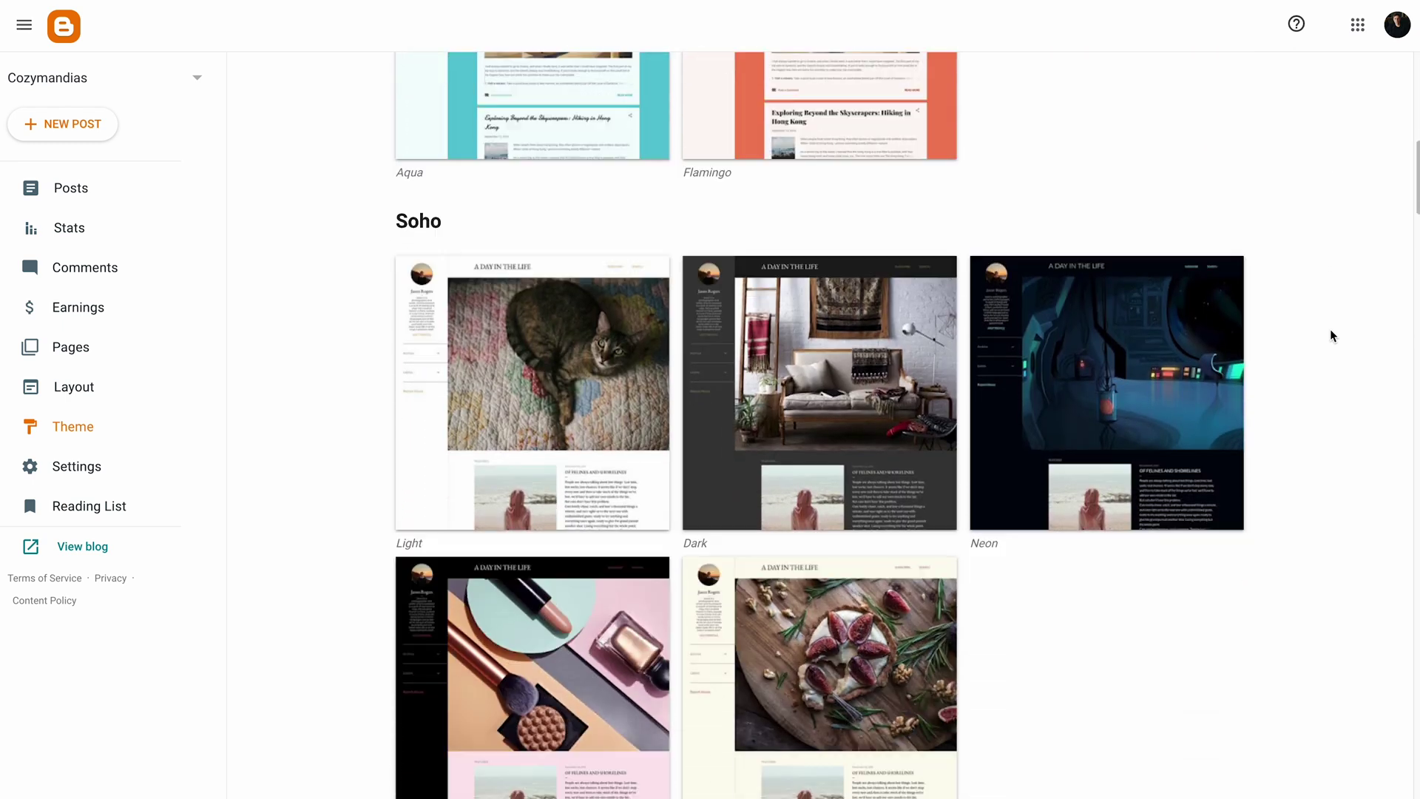
scroll(1330, 328, down, 2)
scroll(1329, 329, down, 2)
scroll(1329, 329, down, 3)
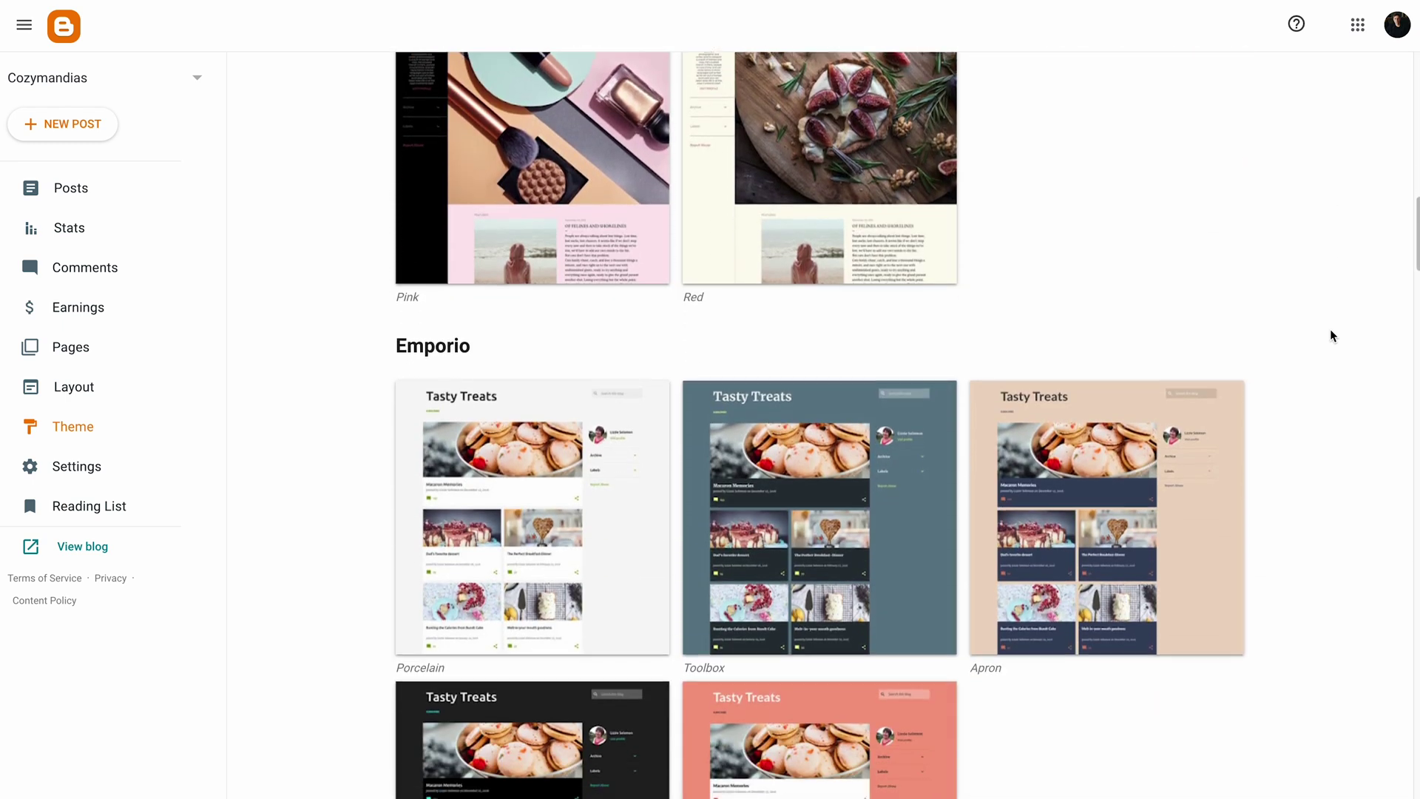
scroll(1330, 329, down, 1)
scroll(1330, 329, down, 3)
scroll(1330, 328, down, 2)
scroll(1330, 329, down, 3)
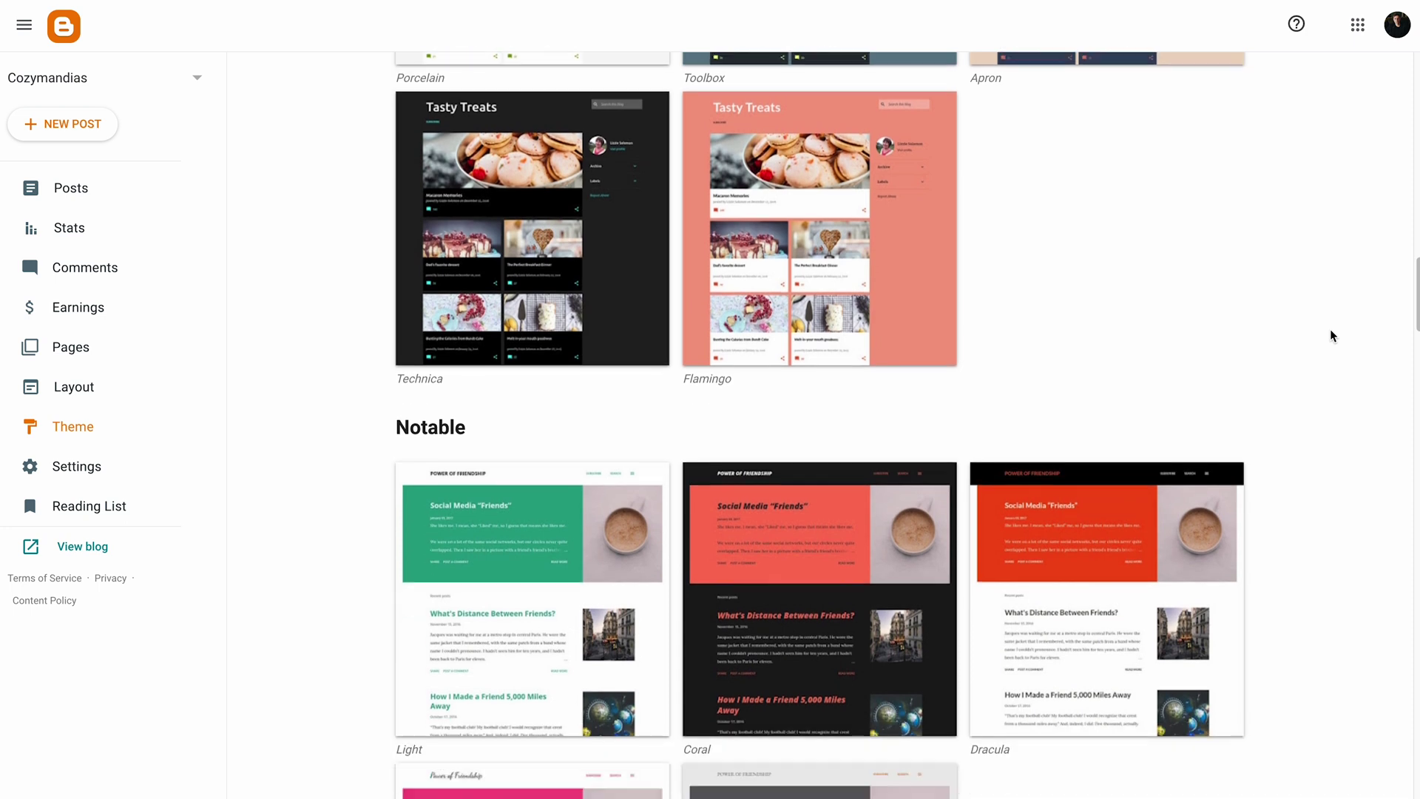
scroll(1330, 328, down, 3)
scroll(1330, 328, down, 2)
scroll(1329, 329, down, 1)
scroll(1329, 329, down, 3)
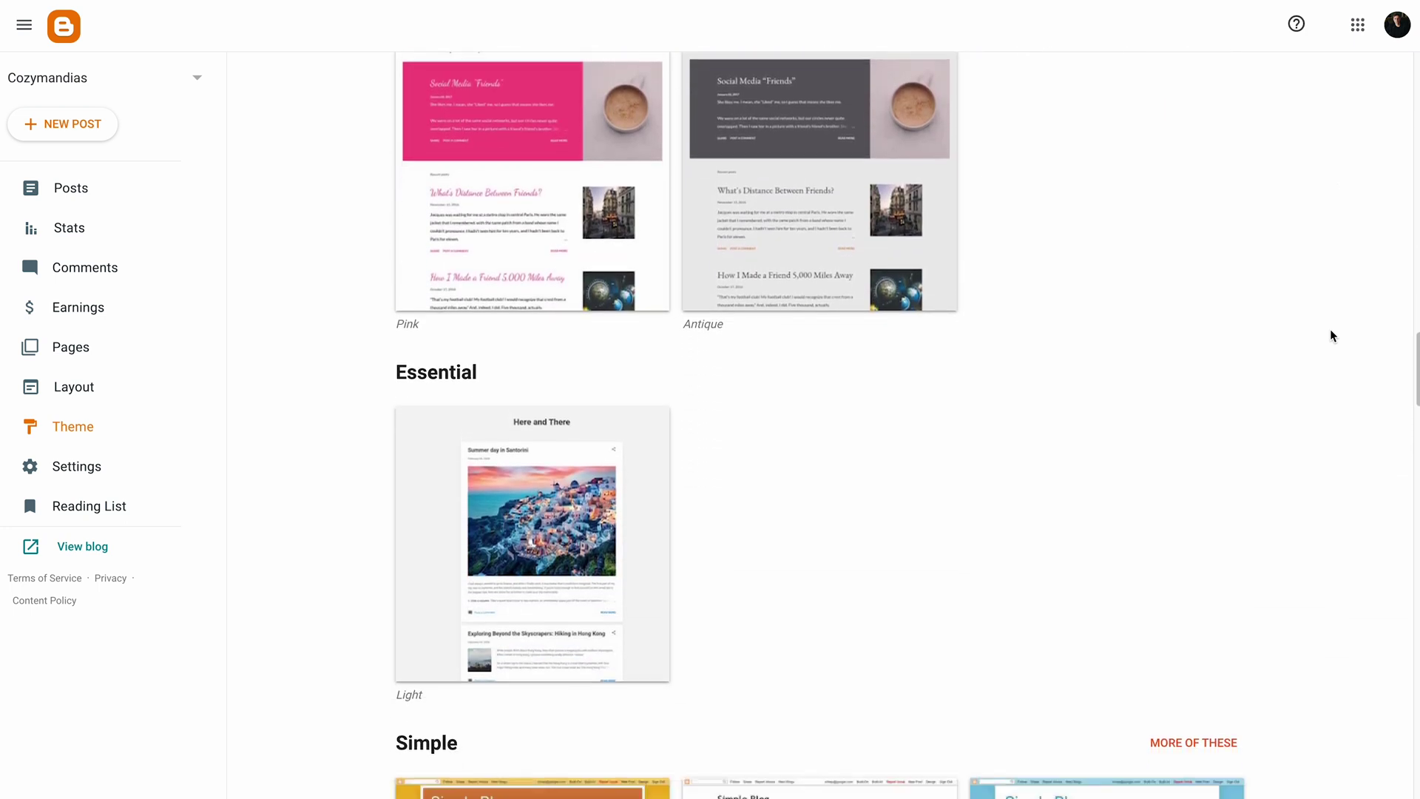